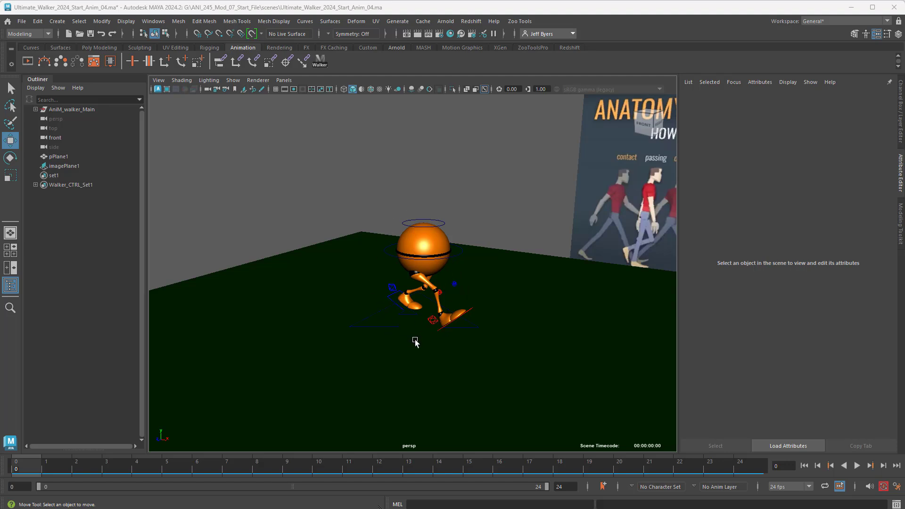
Inspect the walker from the side and front, scrubbing the selected left heel IK control's animation to frame 8
mouse_move(437, 346)
alt+mouse_down()
mouse_move(488, 330)
mouse_move(422, 339)
mouse_move(430, 337)
alt+mouse_up()
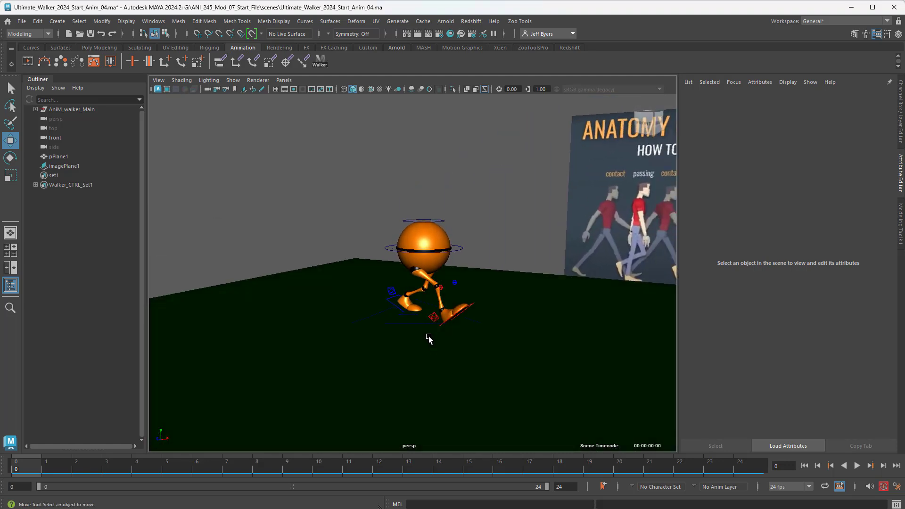
scroll(431, 337, up, 4)
alt+middle_drag(489, 338, 437, 329)
alt+drag(437, 329, 415, 330)
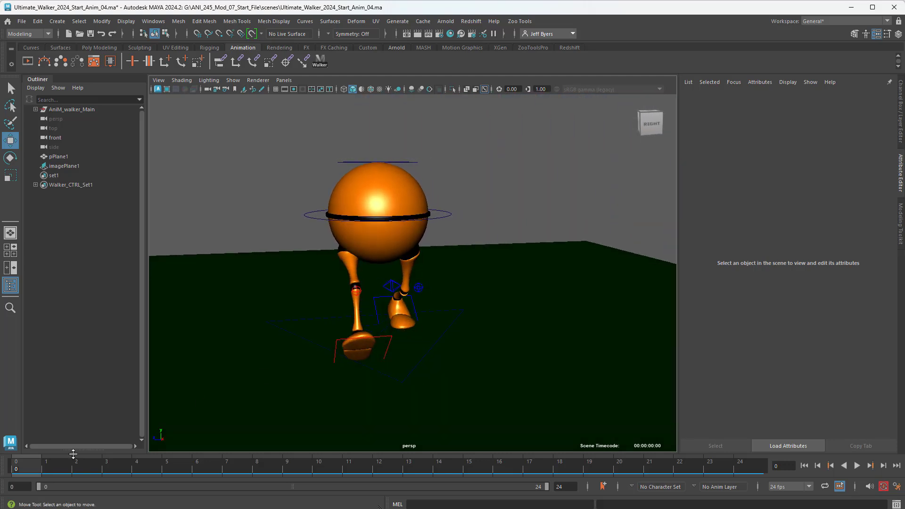
click(457, 214)
click(395, 296)
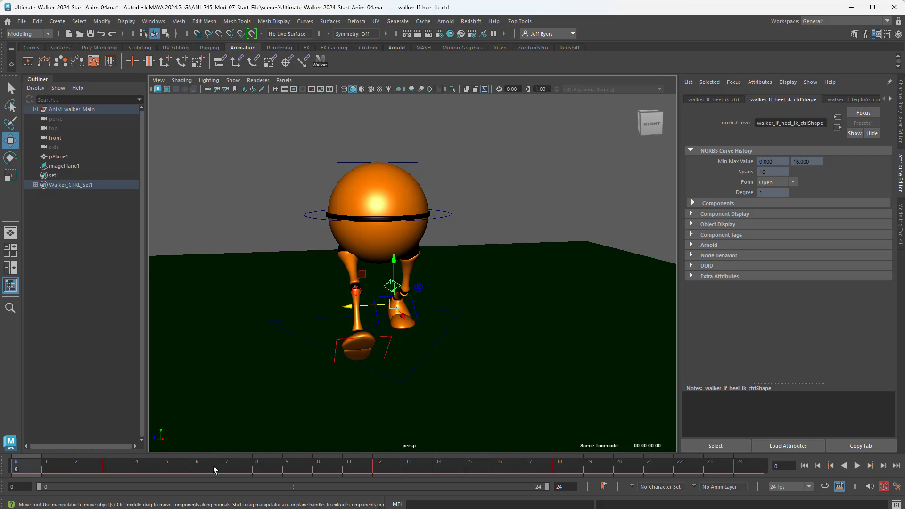
drag(219, 460, 267, 457)
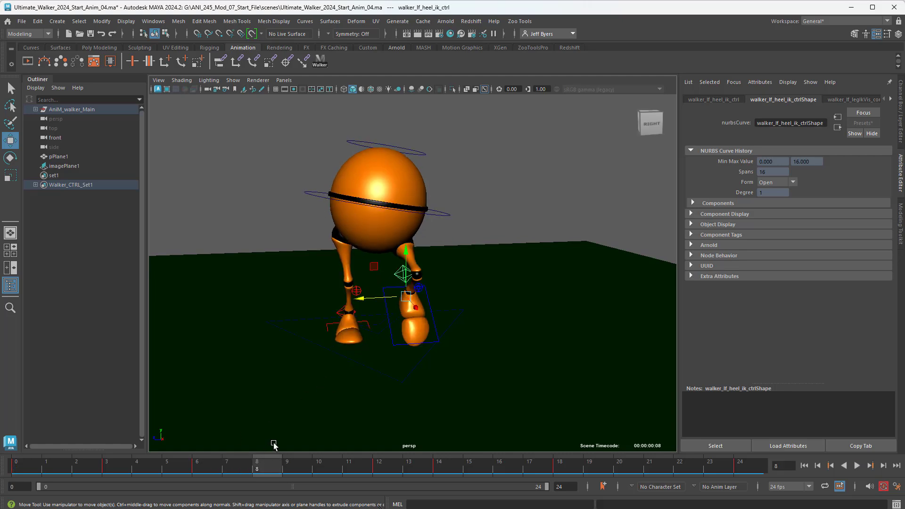
key(ctrl+z)
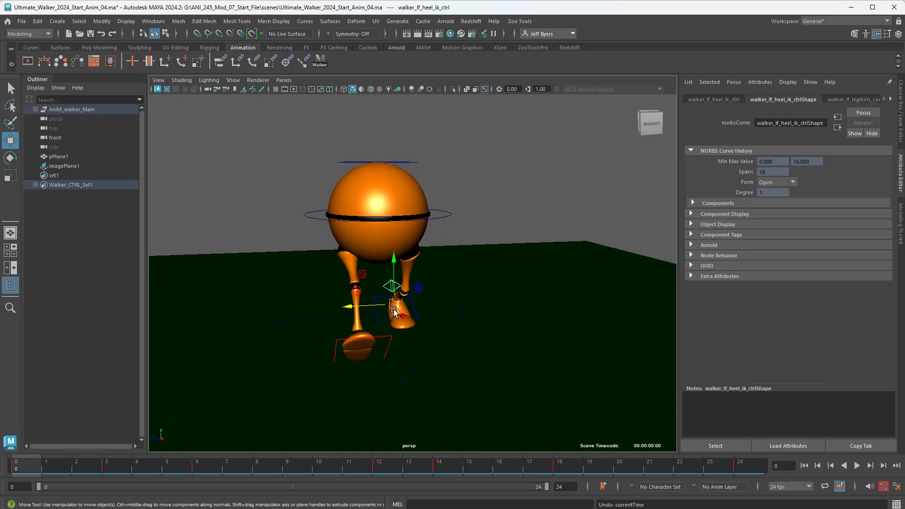
click(453, 315)
Display the layer list and hide the Reference layer containing the walk-anatomy image
alt+drag(453, 315, 424, 345)
scroll(411, 332, up, 4)
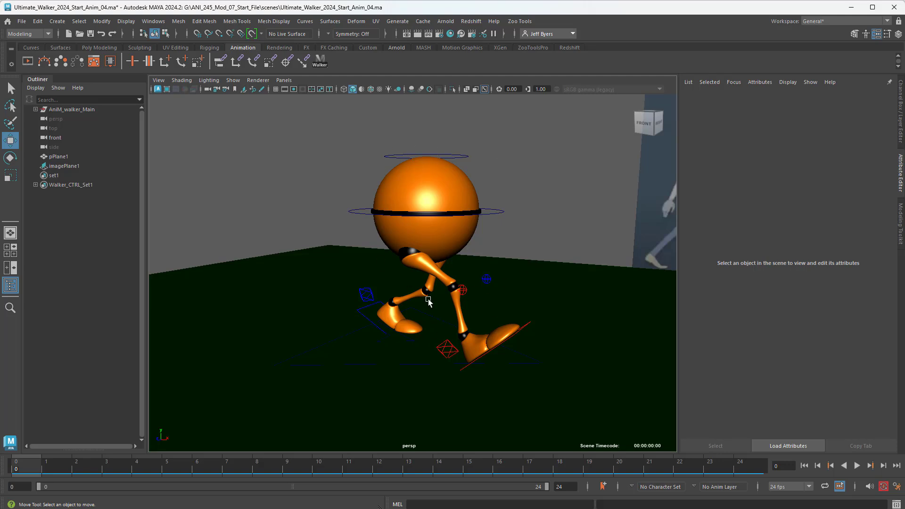
alt+drag(566, 200, 524, 208)
alt+drag(556, 249, 542, 249)
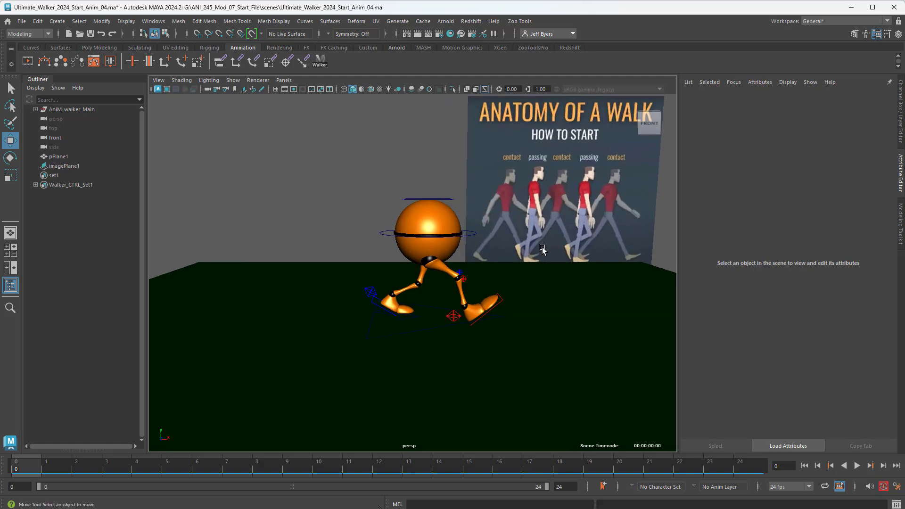
key(ctrl+a)
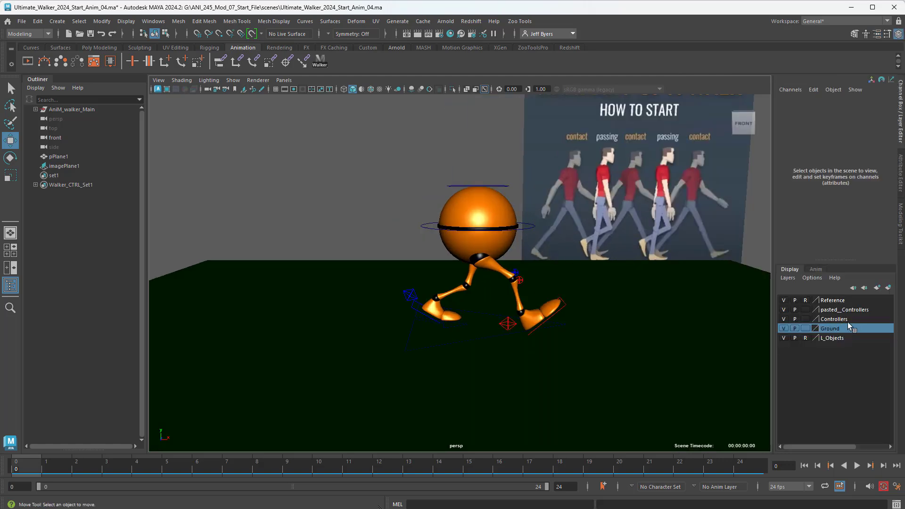
click(784, 300)
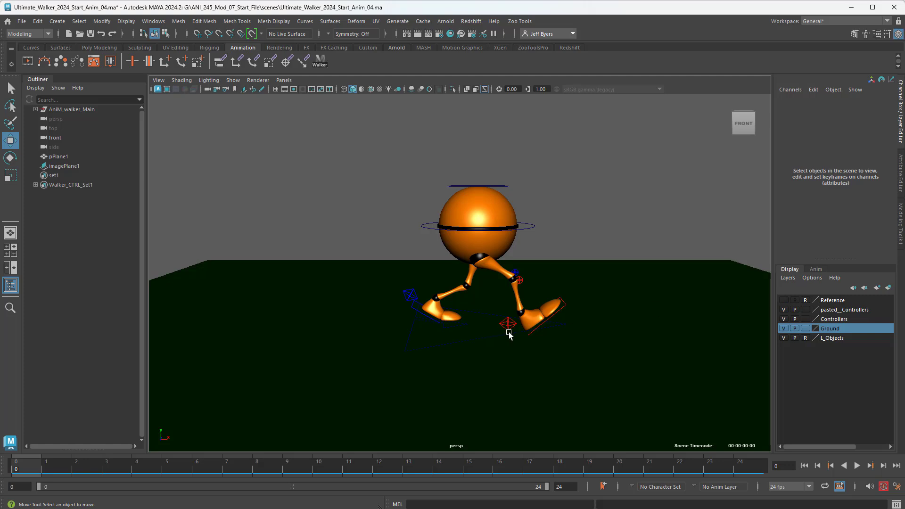
Check which object types are enabled for display in the perspective viewport
alt+drag(582, 330, 527, 338)
scroll(528, 340, down, 2)
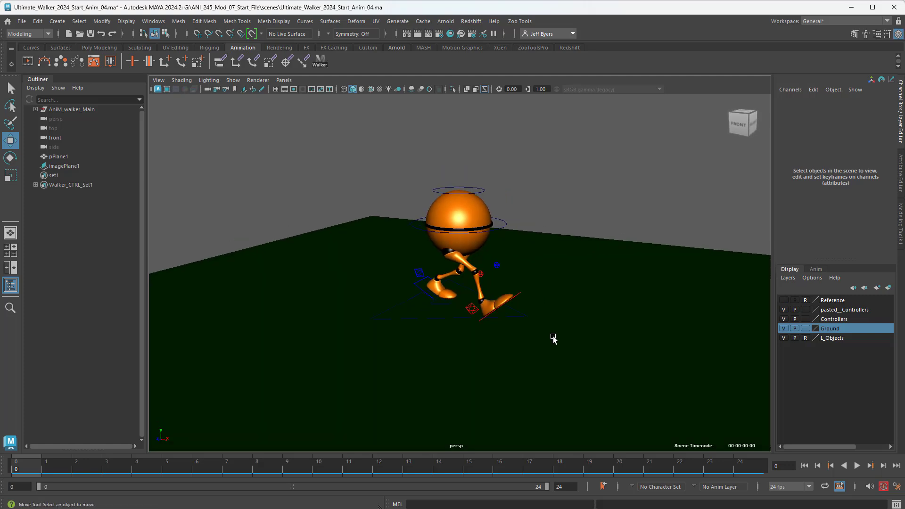
click(236, 81)
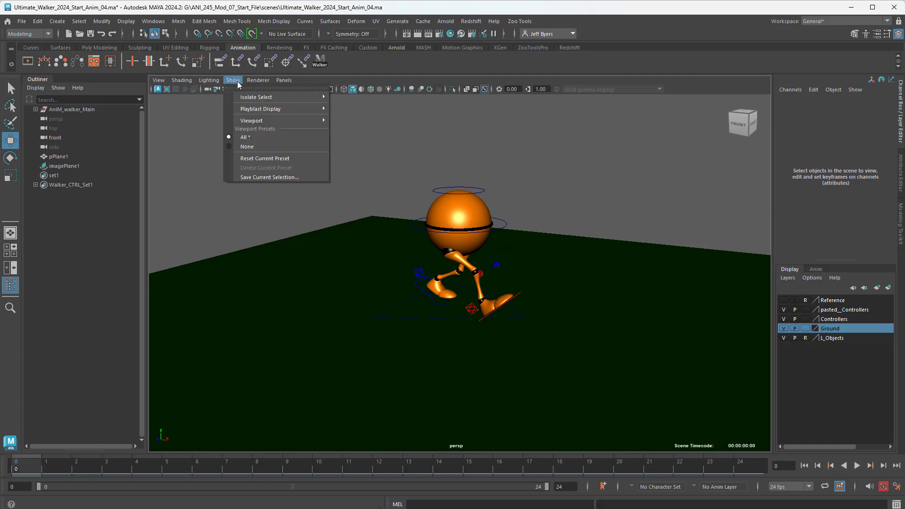
mouse_move(250, 123)
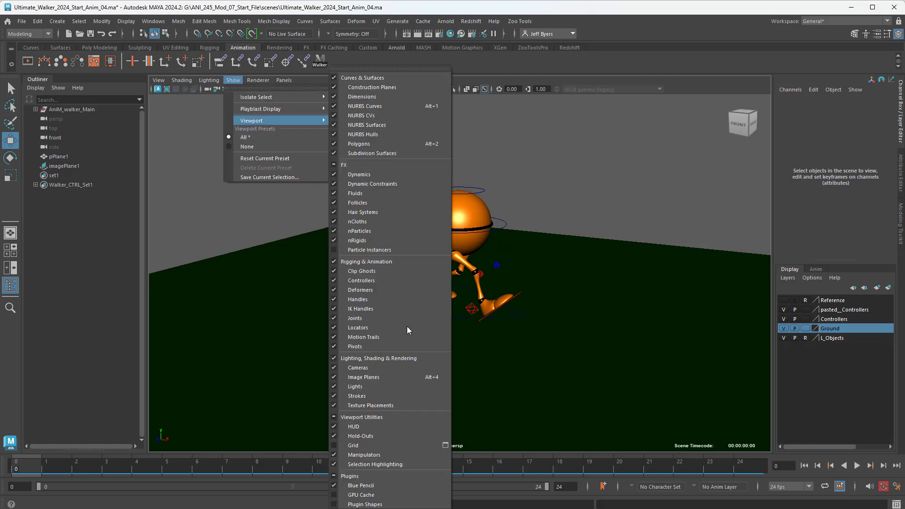
click(586, 247)
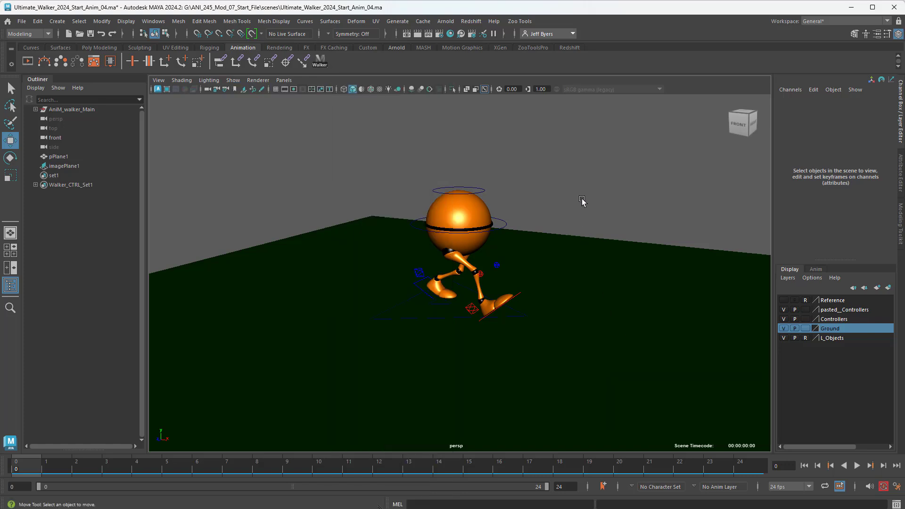
Hide the Controllers layer so only the walker's geometry and the ground are displayed
click(784, 319)
mouse_move(533, 250)
alt+mouse_down()
mouse_move(515, 236)
mouse_move(542, 234)
alt+mouse_up()
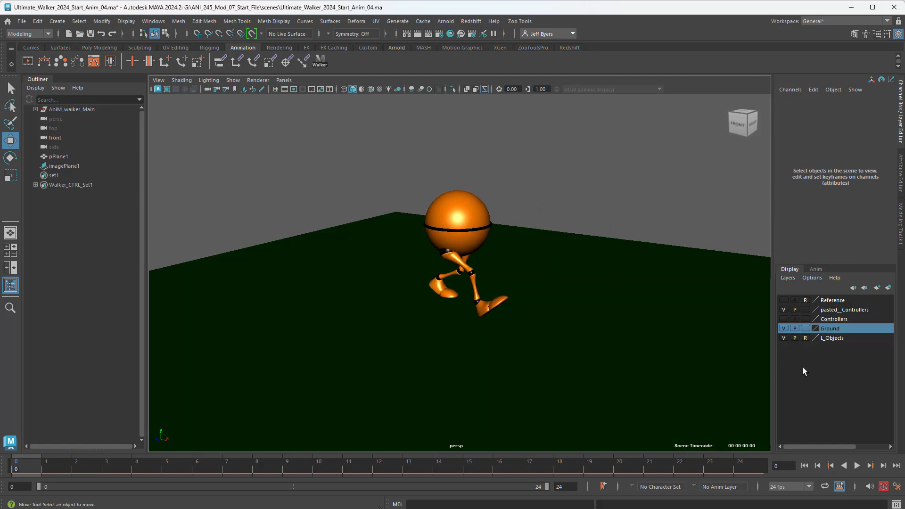
click(784, 319)
click(783, 319)
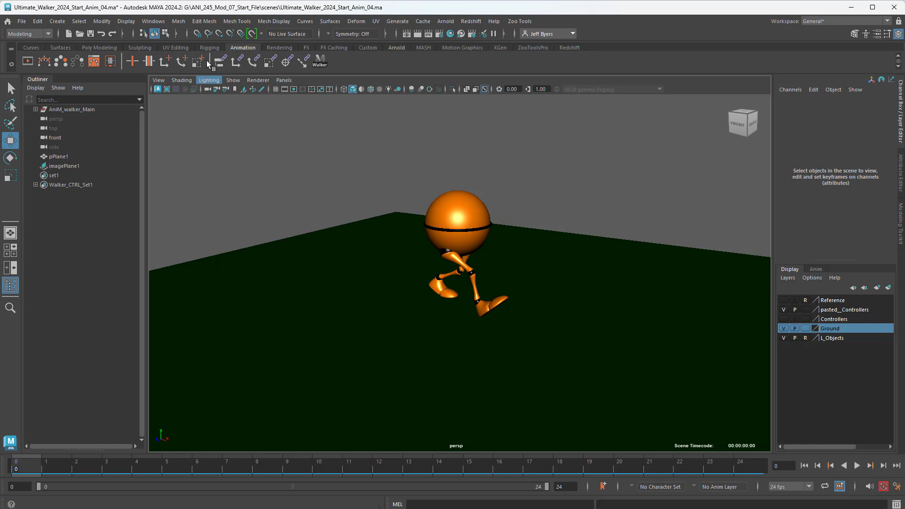
Locate the NURBS Curves visibility option among the perspective viewport's display filters
click(233, 81)
mouse_move(246, 124)
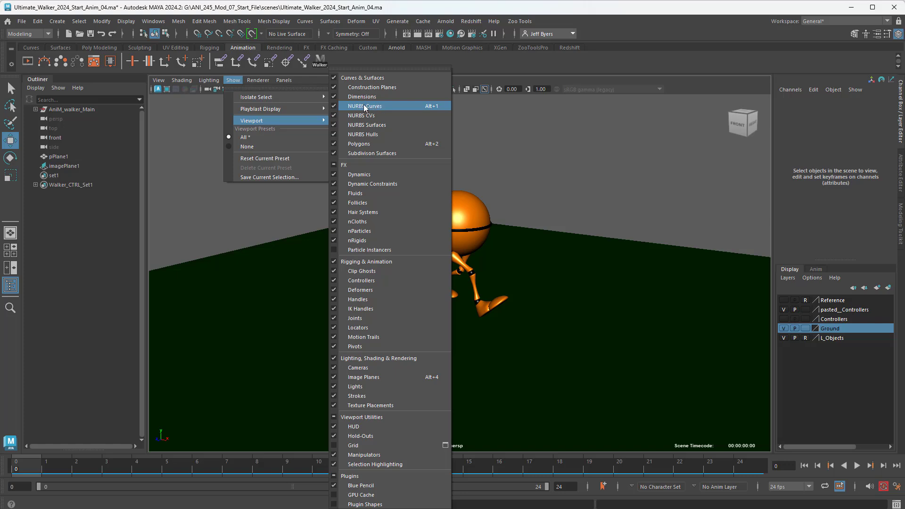
click(625, 124)
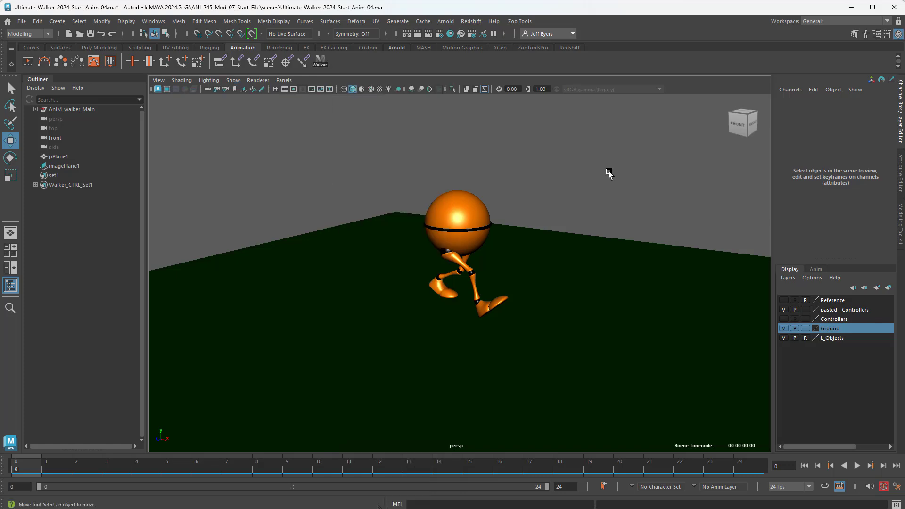
alt+drag(586, 202, 540, 195)
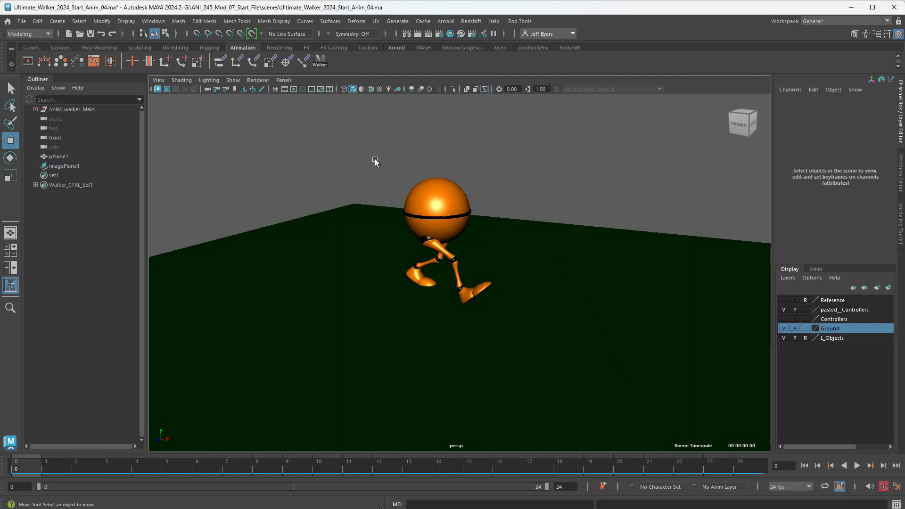
Review the heads-up display options and locate Scene Timecode
click(126, 21)
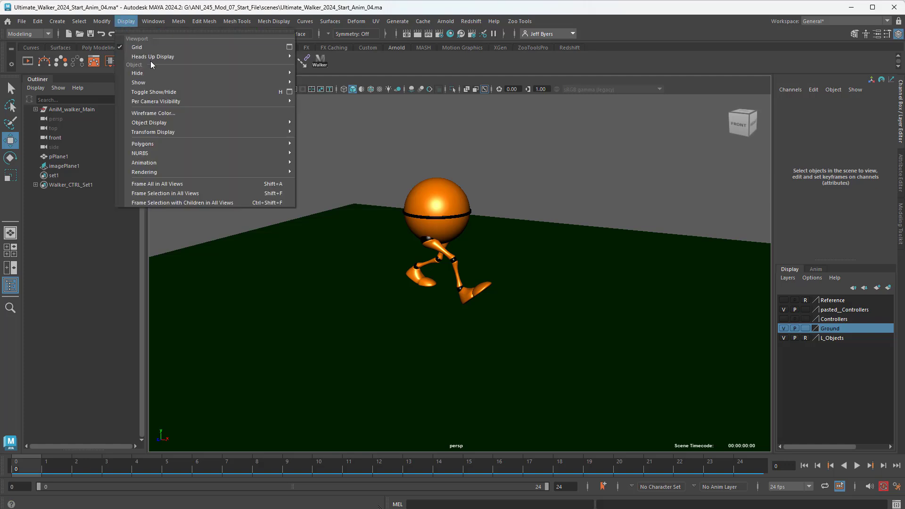
mouse_move(148, 59)
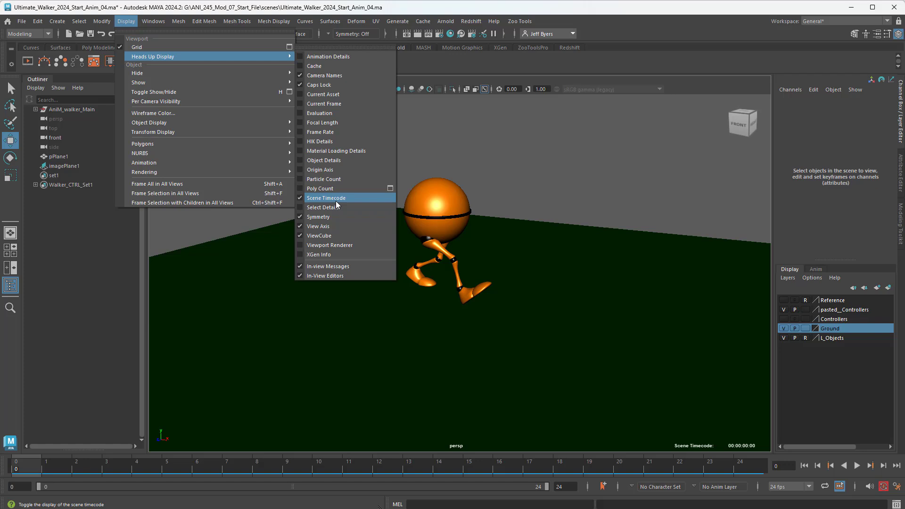
click(609, 180)
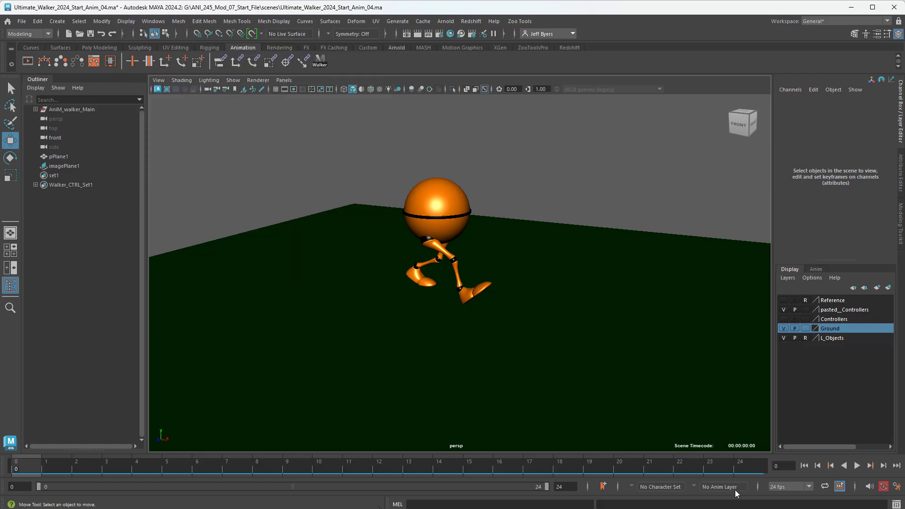
Play the walk cycle, stop it, and return to the start of the playback range
click(857, 466)
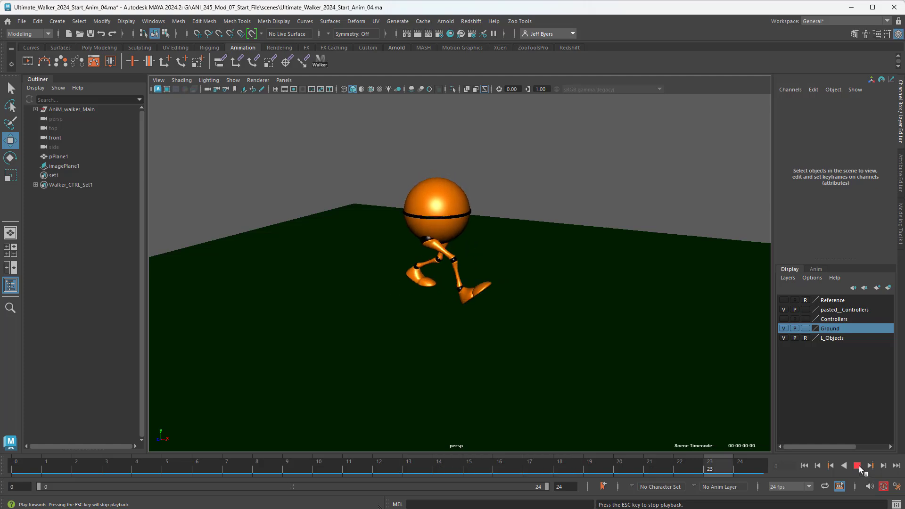
click(857, 466)
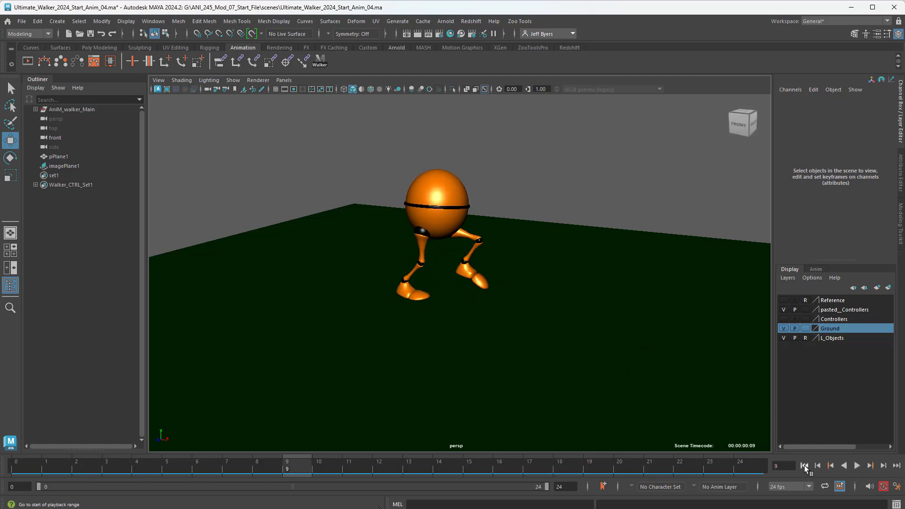
click(804, 465)
alt+drag(548, 341, 538, 342)
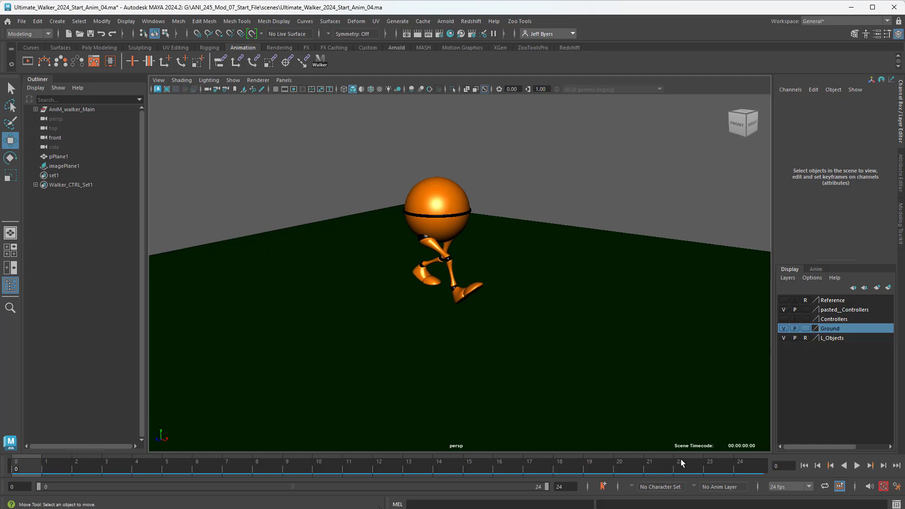
Play the walk cycle again, stop it, and compare the pose at frame 24 with frame 0
click(857, 466)
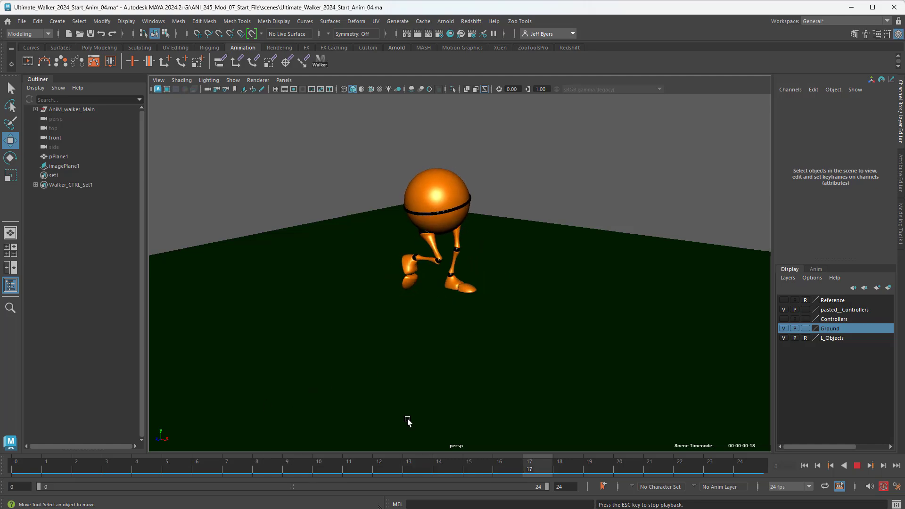
click(857, 466)
click(737, 467)
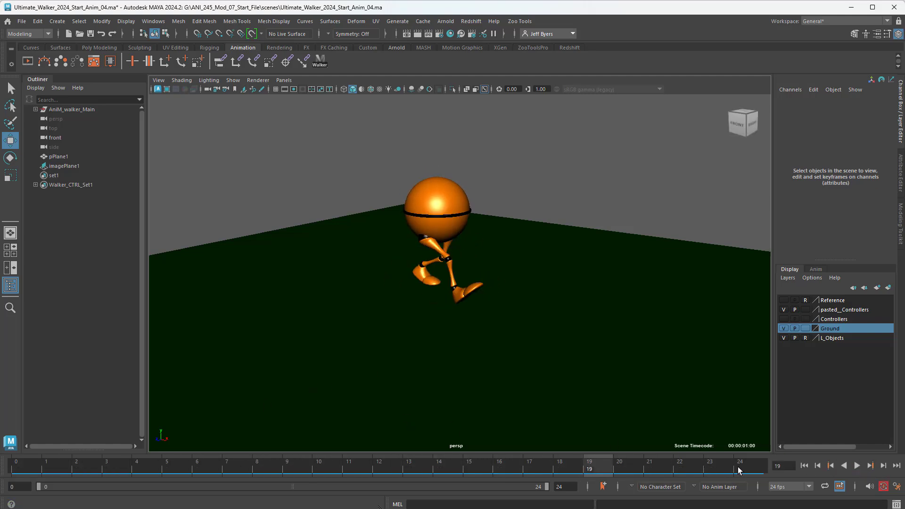
click(19, 472)
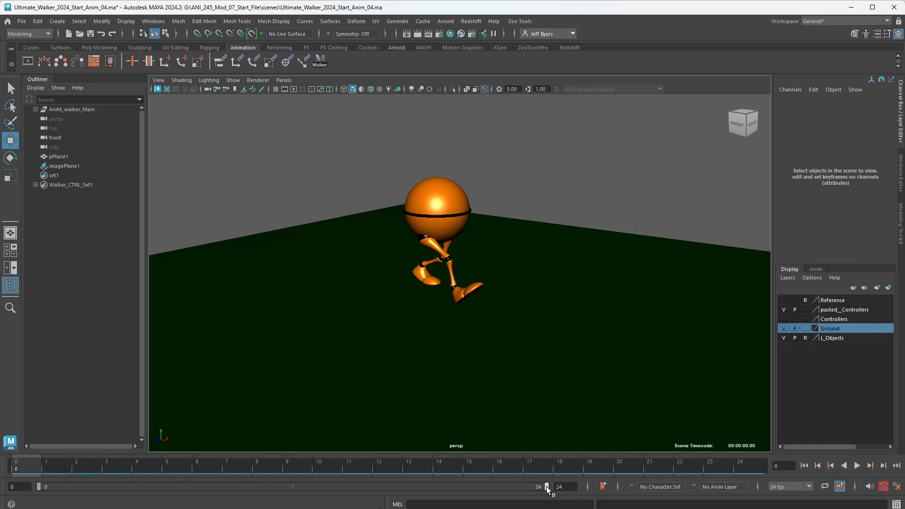
Set the animation start and playback start to frame 1, with the playback range ending at frame 24
drag(537, 488, 533, 488)
drag(532, 488, 547, 488)
drag(36, 488, 55, 487)
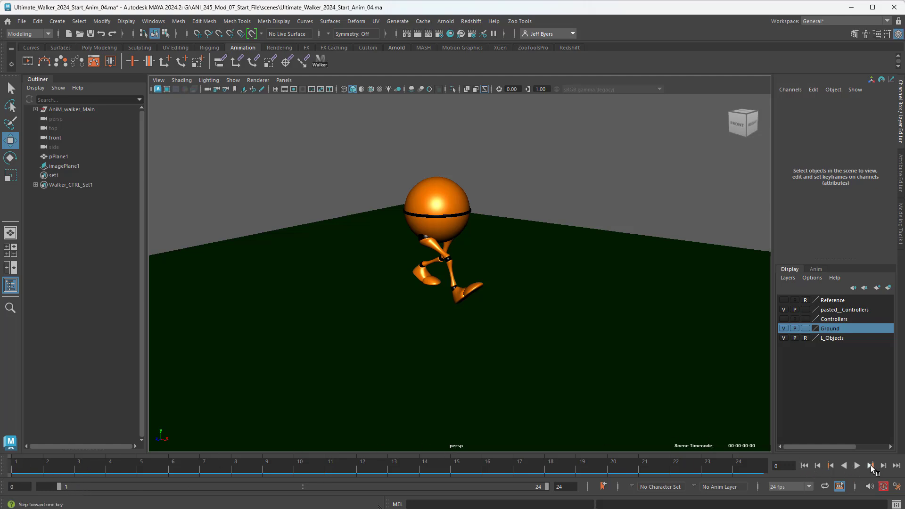
click(883, 466)
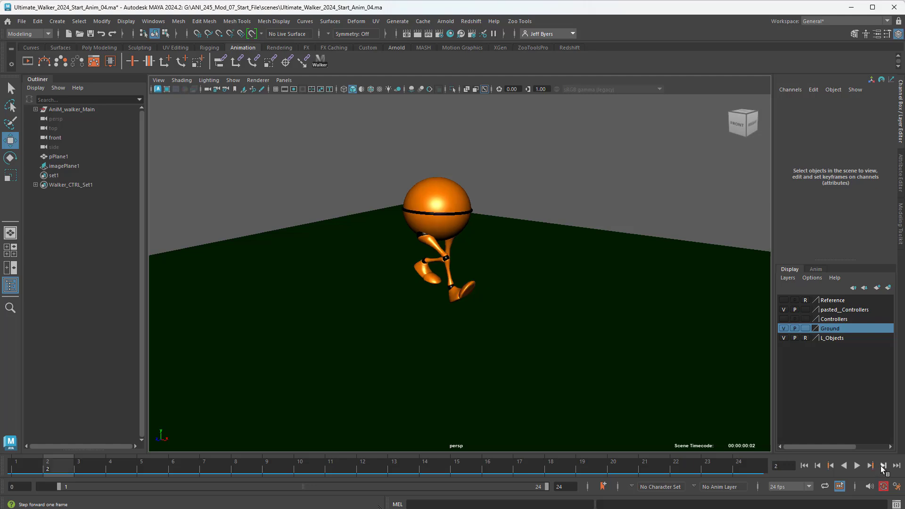
click(818, 467)
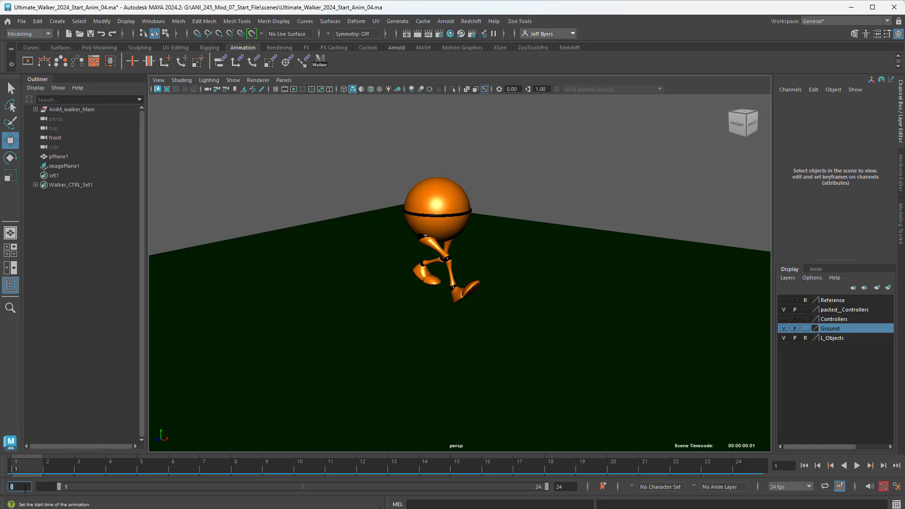
text(1)
key(Return)
Play the walk cycle over frames 1 to 24, stop it, and return to frame 1
key(alt+v)
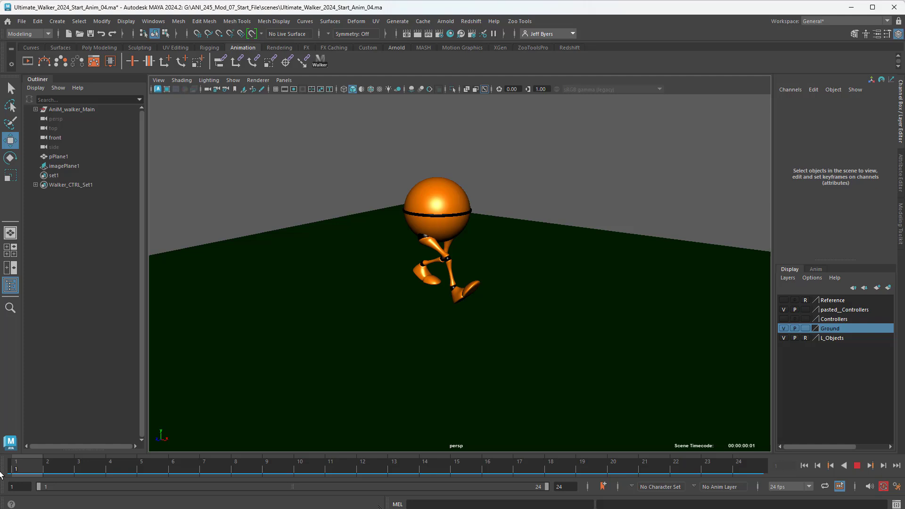
key(alt+v)
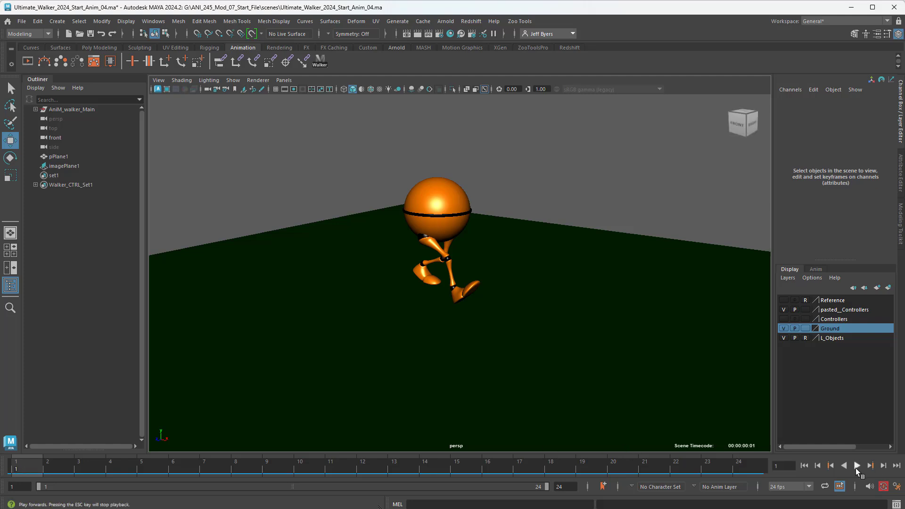
click(857, 466)
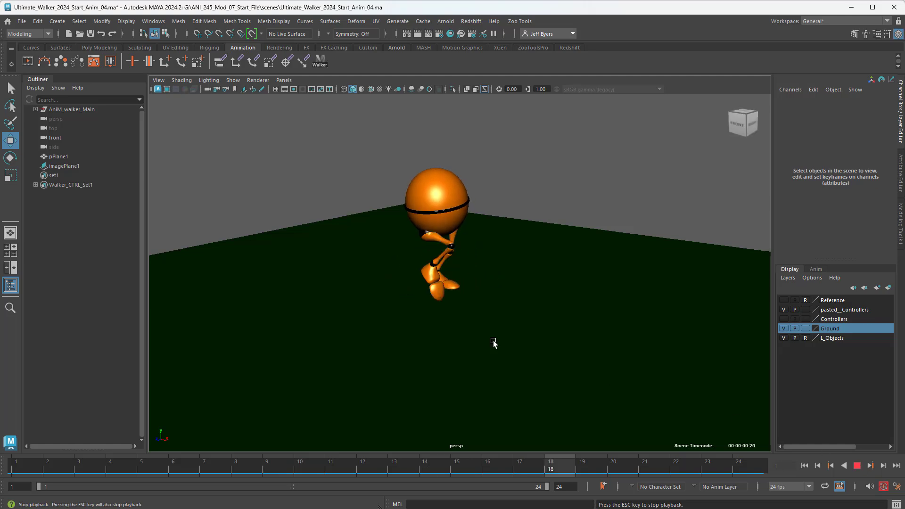
key(Escape)
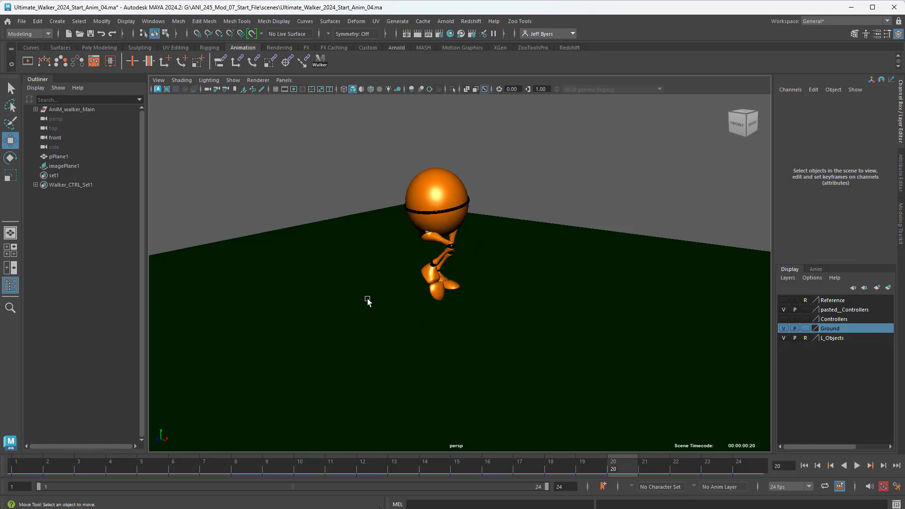
click(805, 466)
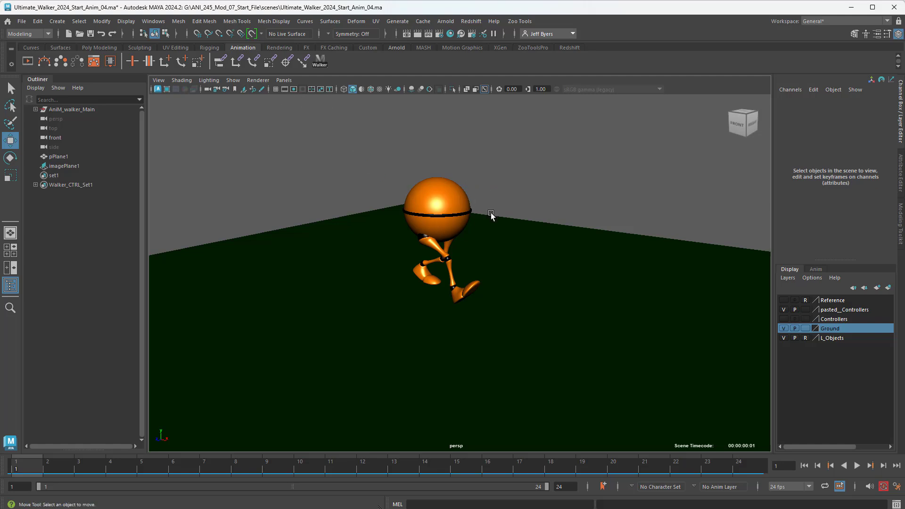
Show the resolution gate with its gate mask in the perspective view and frame the walker larger inside it
scroll(528, 243, up, 4)
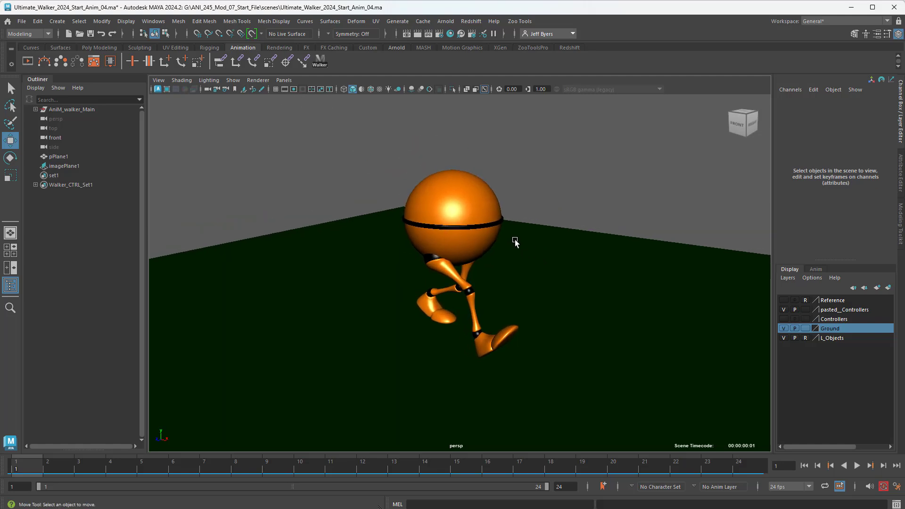
click(293, 89)
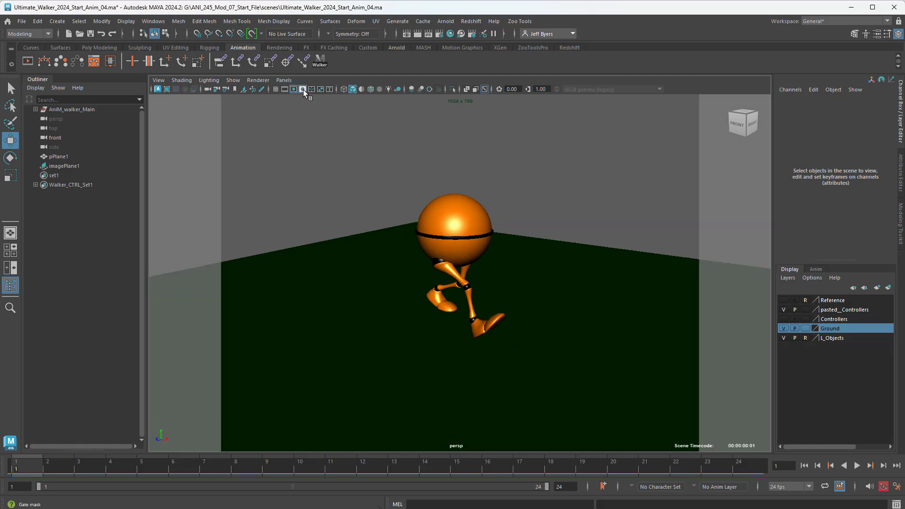
click(303, 89)
click(302, 89)
mouse_move(390, 185)
alt+mouse_down()
mouse_move(405, 180)
mouse_move(377, 171)
mouse_move(376, 202)
mouse_move(384, 170)
mouse_move(353, 186)
mouse_move(372, 163)
mouse_move(396, 170)
alt+mouse_up()
mouse_move(395, 168)
alt+right_down()
mouse_move(414, 171)
mouse_move(400, 165)
alt+right_up()
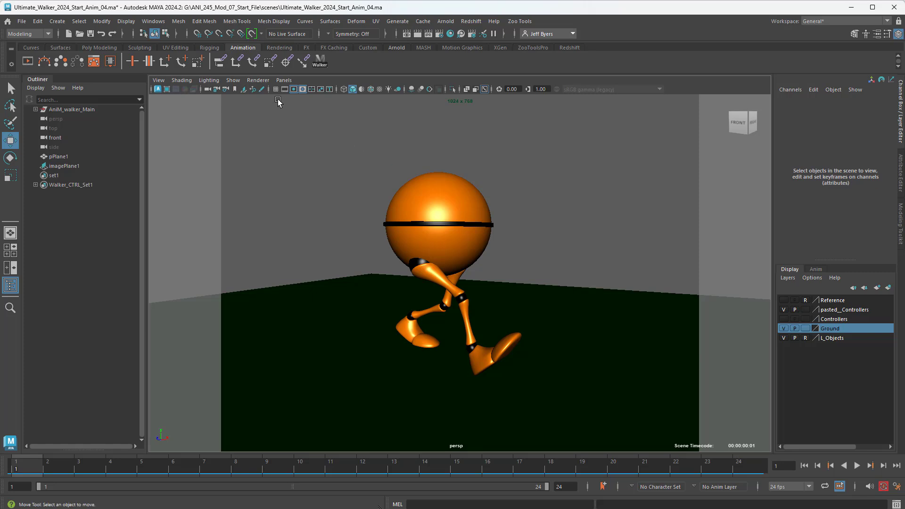
Check the walker's framing against the field chart, adjust the camera to a three-quarter angle, and preview the walk cycle
click(311, 89)
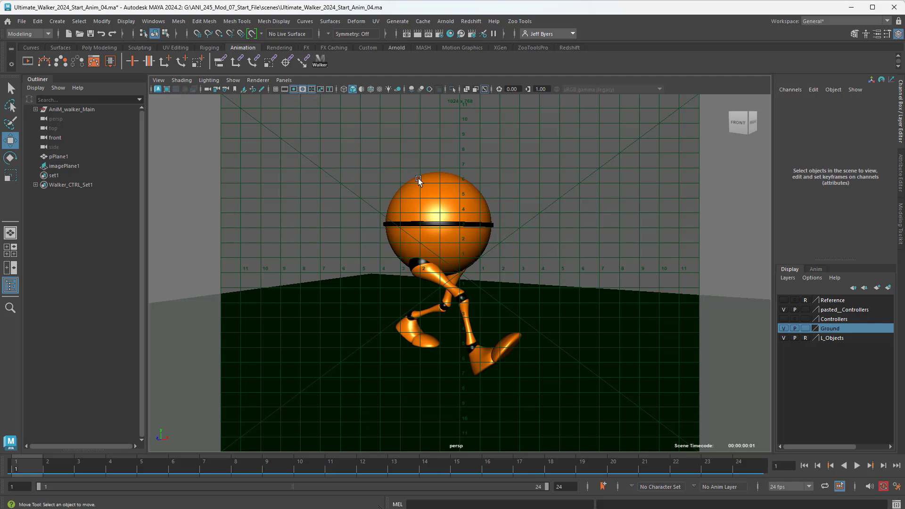
click(311, 90)
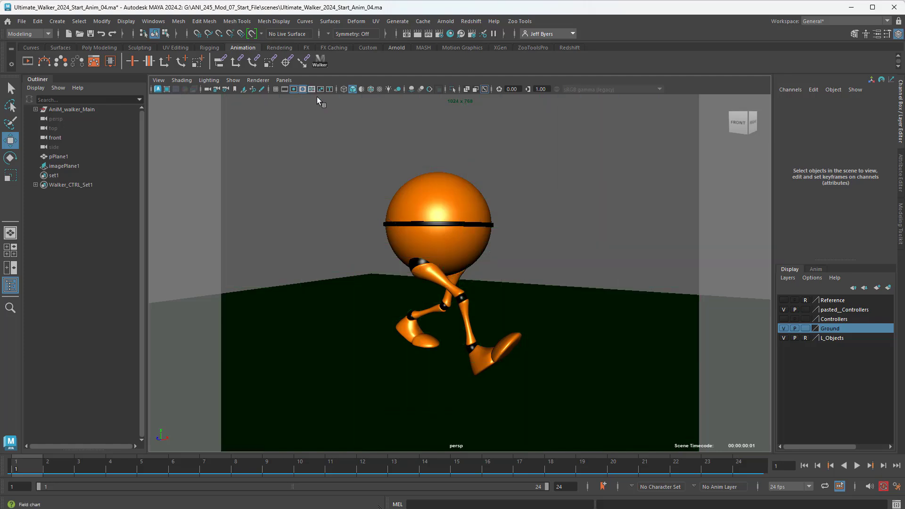
mouse_move(463, 191)
alt+mouse_down()
mouse_move(460, 206)
mouse_move(462, 173)
mouse_move(456, 191)
mouse_move(450, 182)
alt+mouse_up()
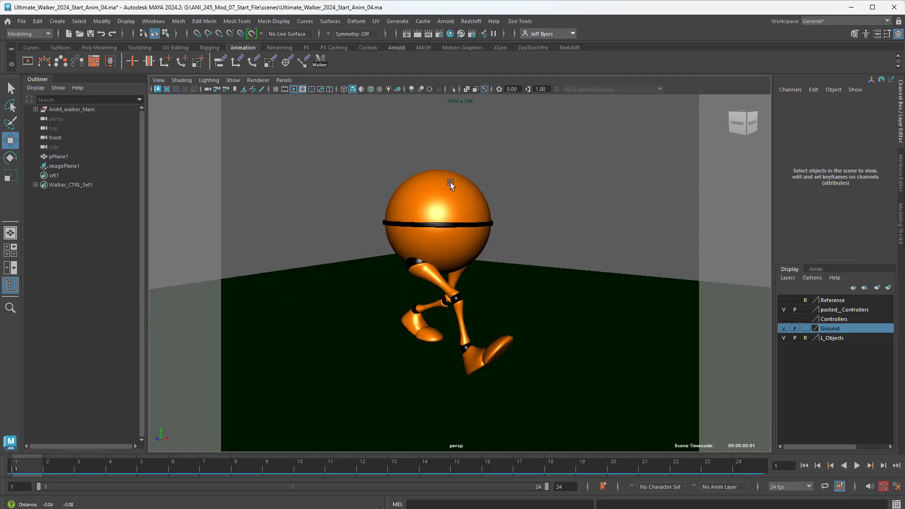
click(856, 466)
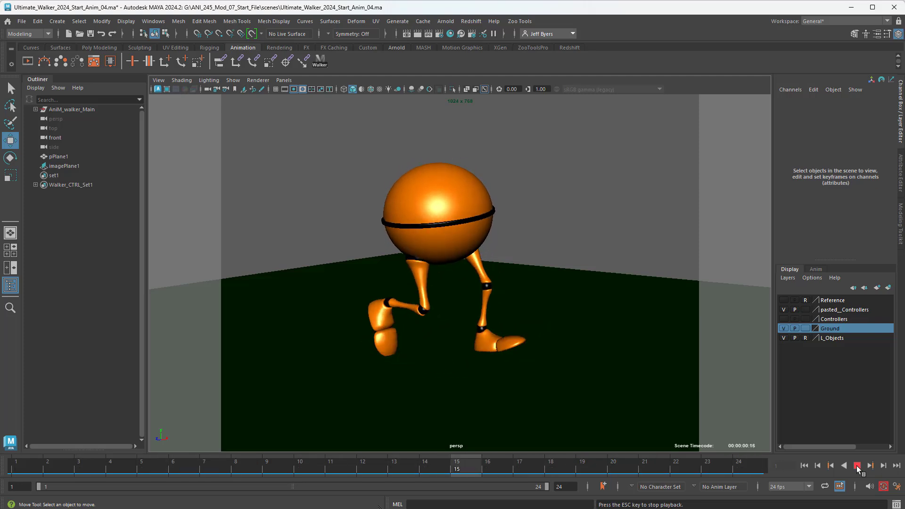
click(856, 465)
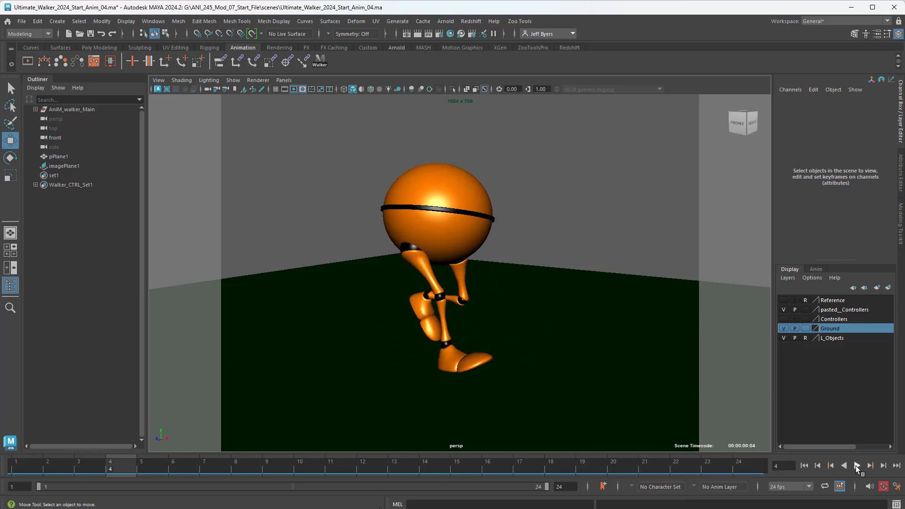
Display the safe action area and enlarge and centre the walker in the frame, using the field chart as a temporary guide
click(321, 89)
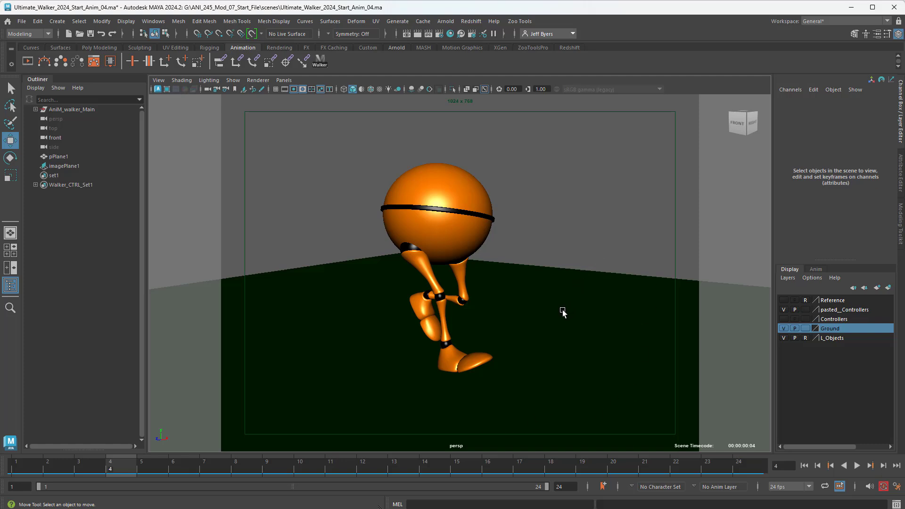
mouse_move(562, 314)
alt+right_down()
mouse_move(583, 320)
mouse_move(562, 313)
alt+right_up()
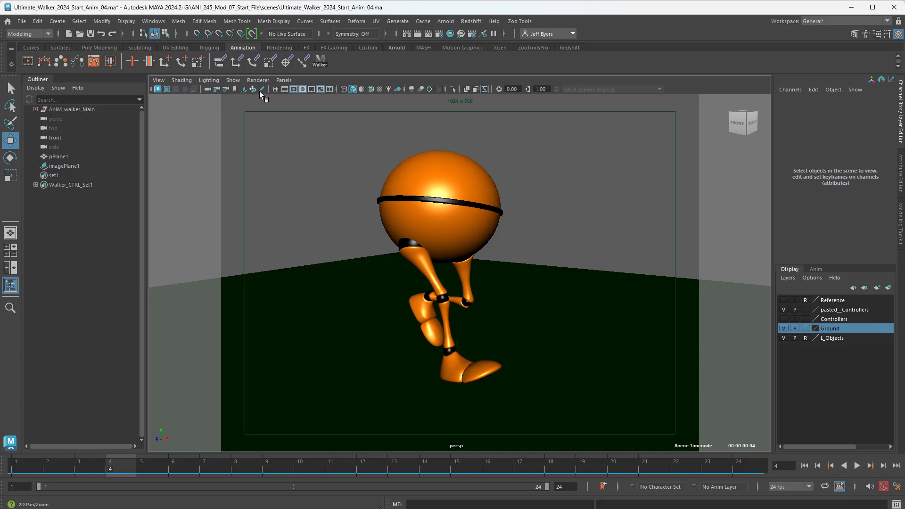
click(311, 89)
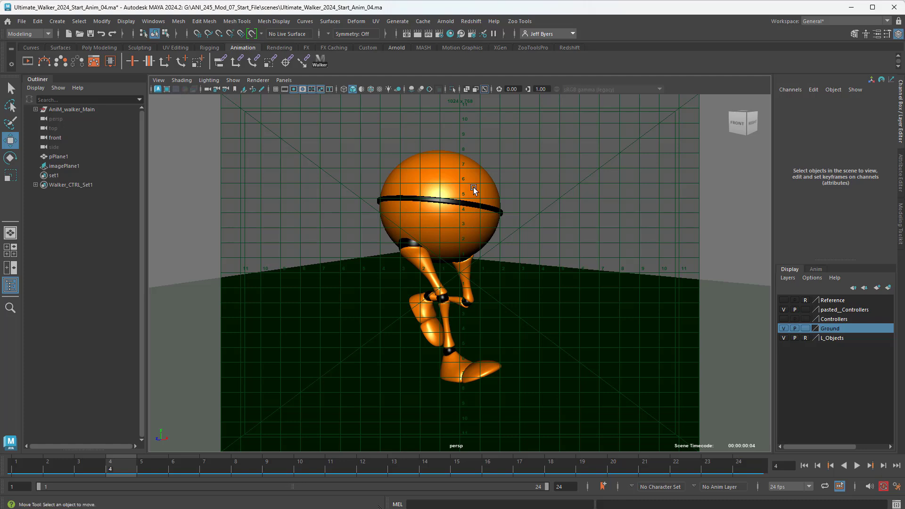
alt+middle_drag(537, 232, 544, 235)
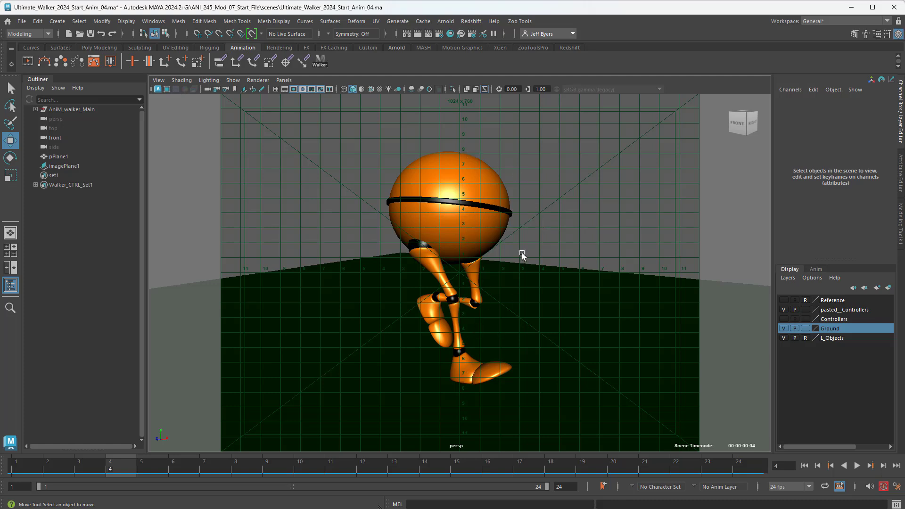
alt+middle_drag(528, 254, 530, 255)
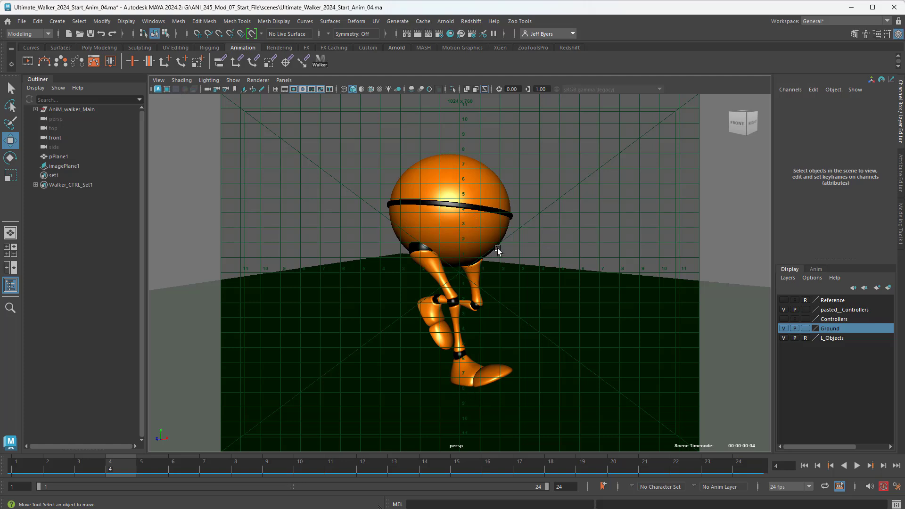
alt+middle_drag(498, 250, 504, 252)
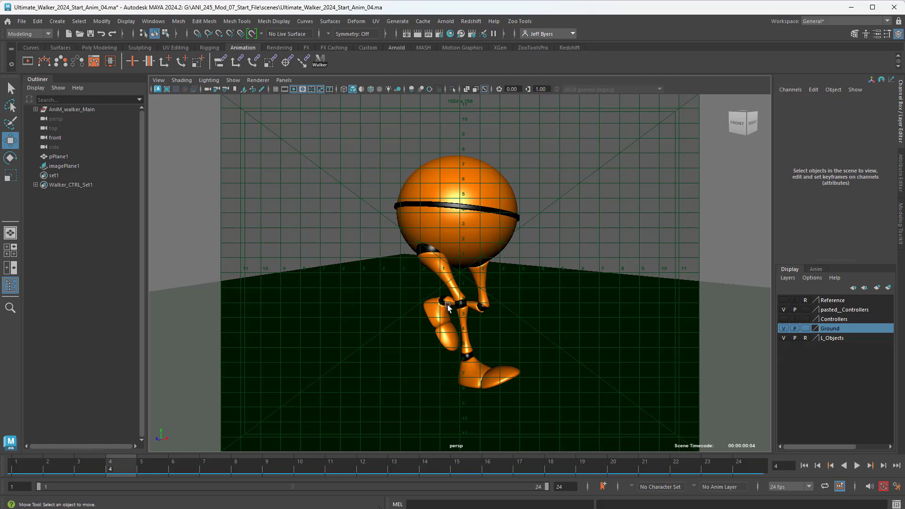
click(312, 89)
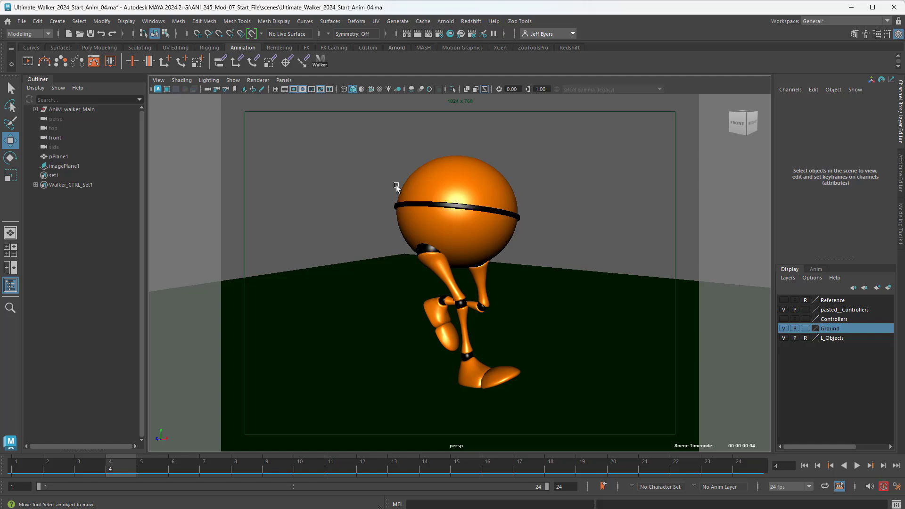
Save the current perspective camera view as a new bookmark named Persp_Front
click(158, 81)
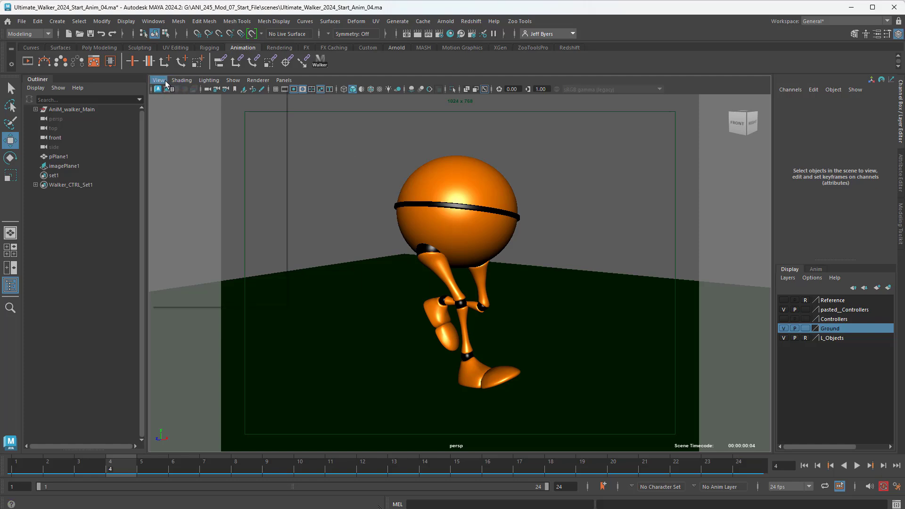
mouse_move(182, 249)
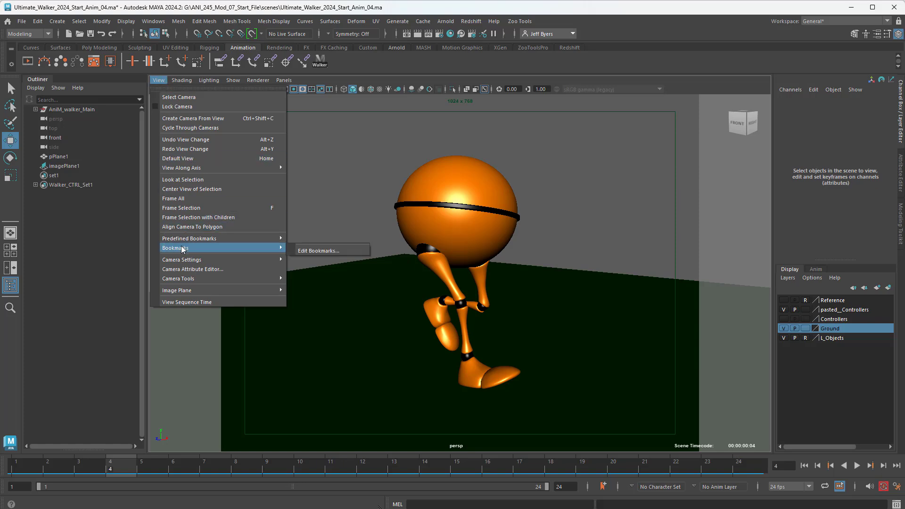
click(304, 251)
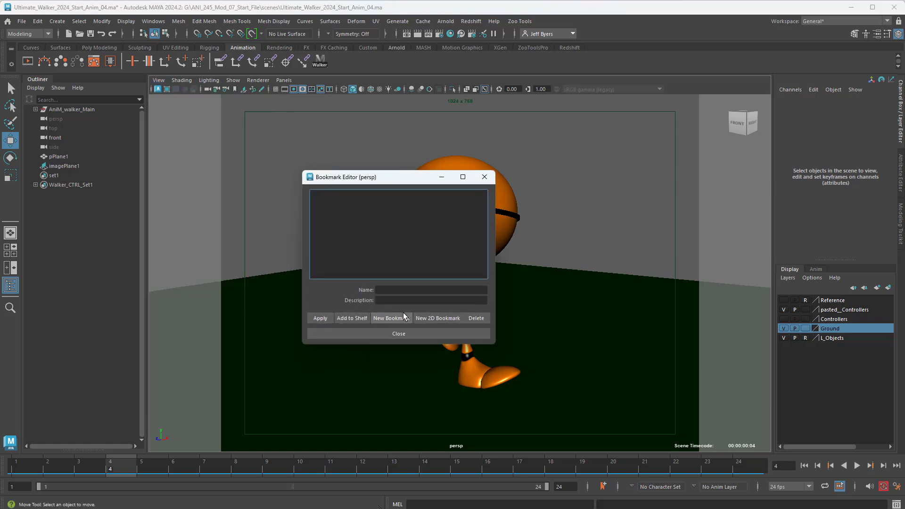
click(392, 318)
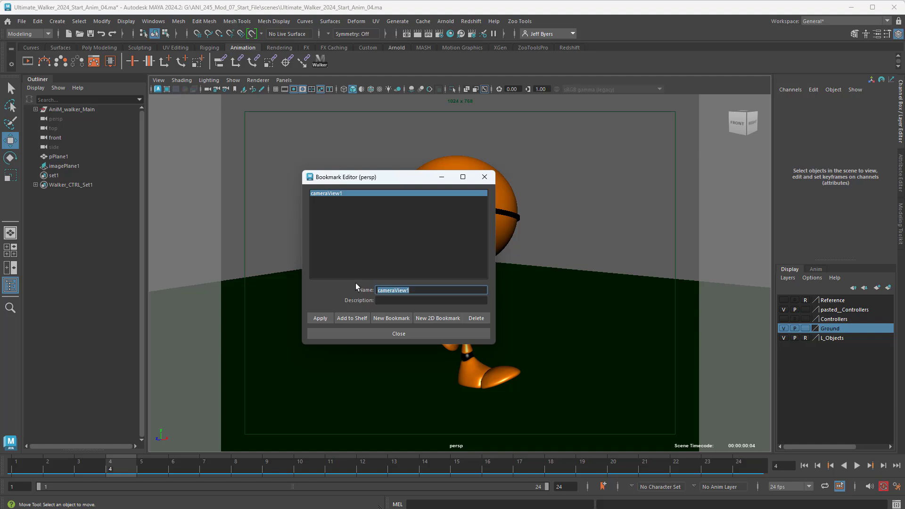
text(Persp_Front)
key(Return)
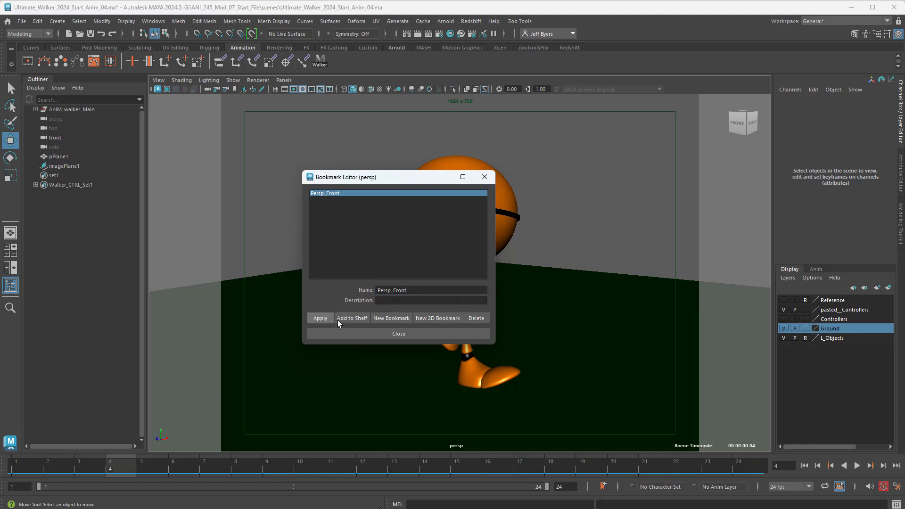
click(400, 334)
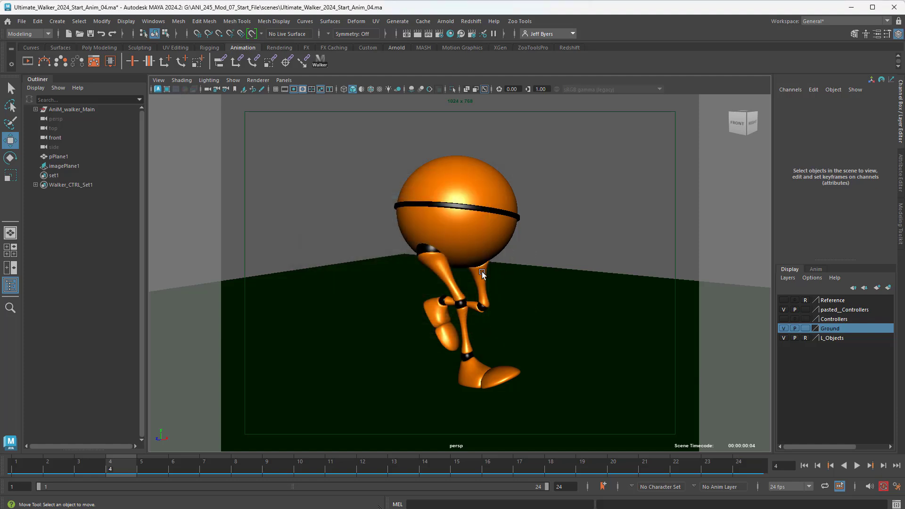
Orbit the camera to the walker's other side, then enlarge and centre it with the field chart as a temporary guide
alt+drag(397, 313, 476, 320)
alt+middle_drag(475, 319, 465, 318)
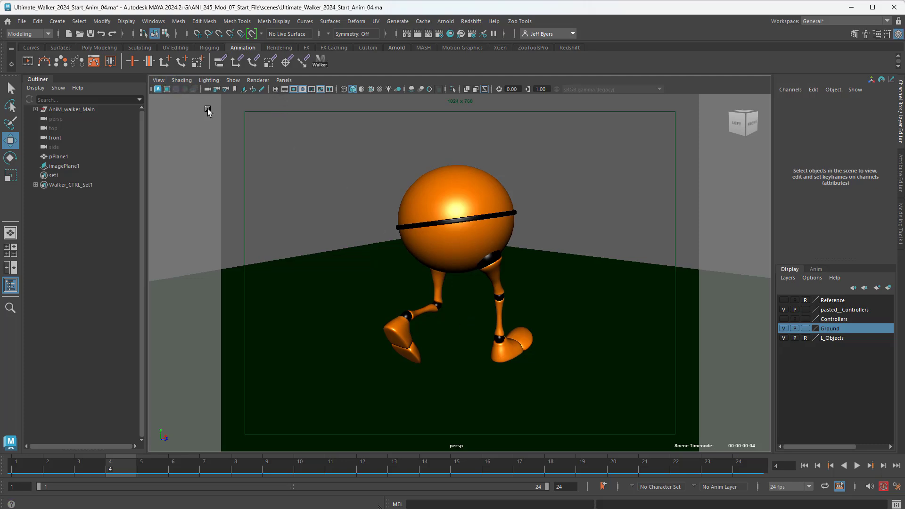
click(311, 90)
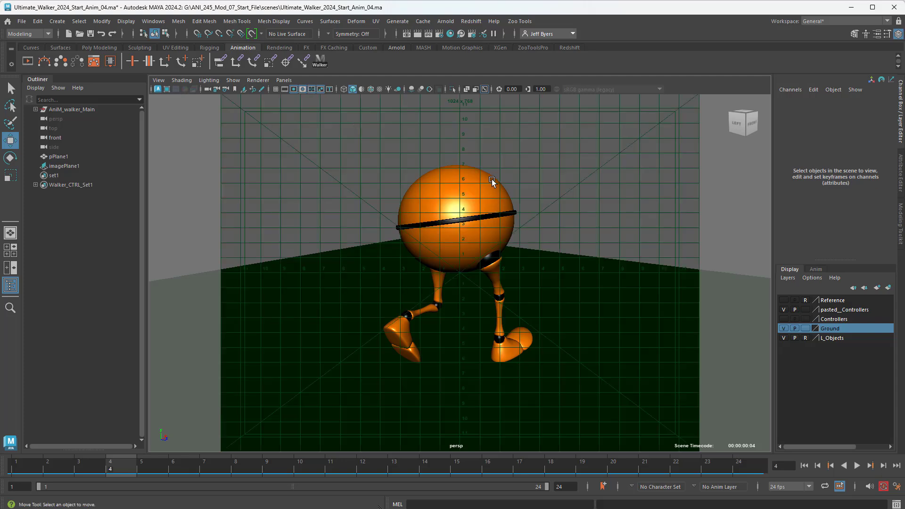
alt+right_drag(556, 218, 579, 227)
alt+middle_drag(568, 213, 569, 226)
alt+right_drag(569, 225, 576, 226)
alt+middle_drag(568, 214, 574, 214)
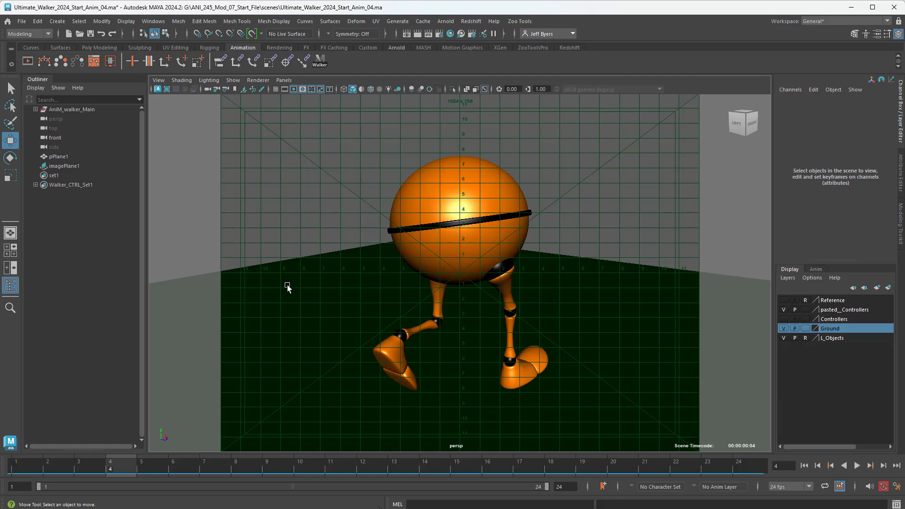
click(312, 87)
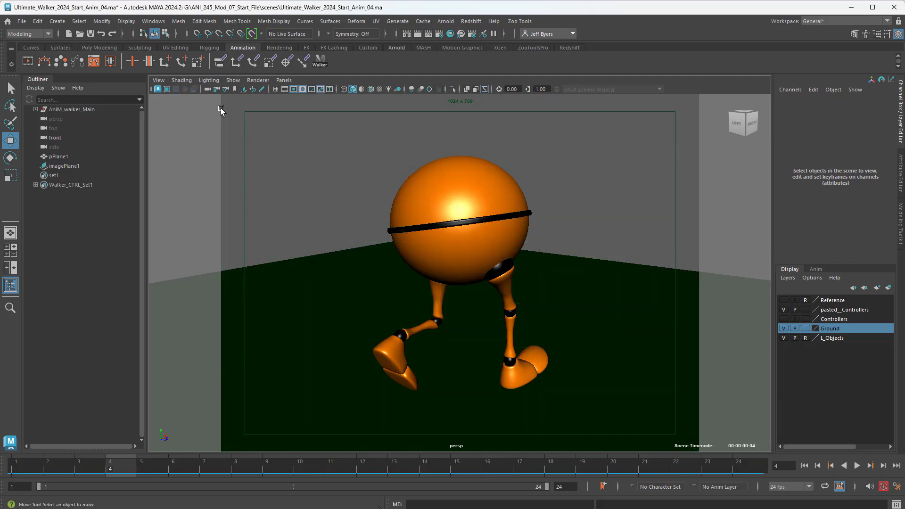
Save the new camera angle as a second bookmark named Persp_Back
click(157, 80)
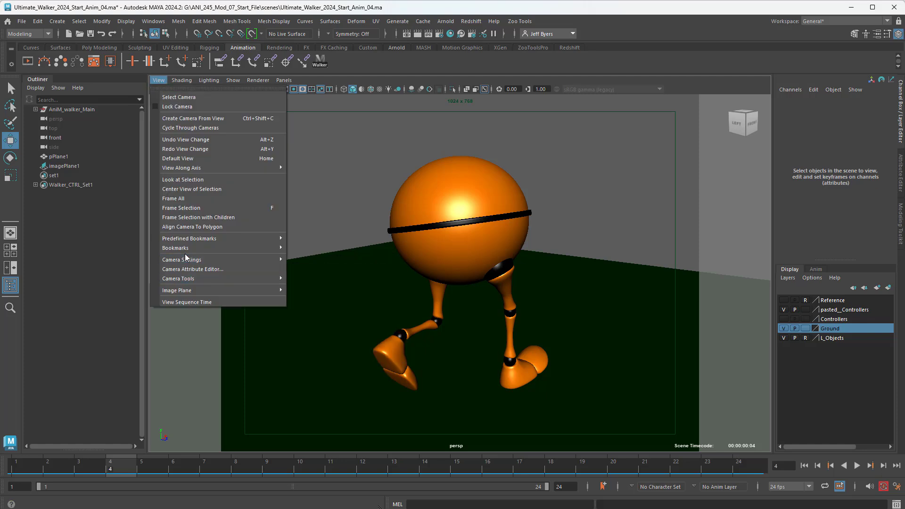
mouse_move(186, 249)
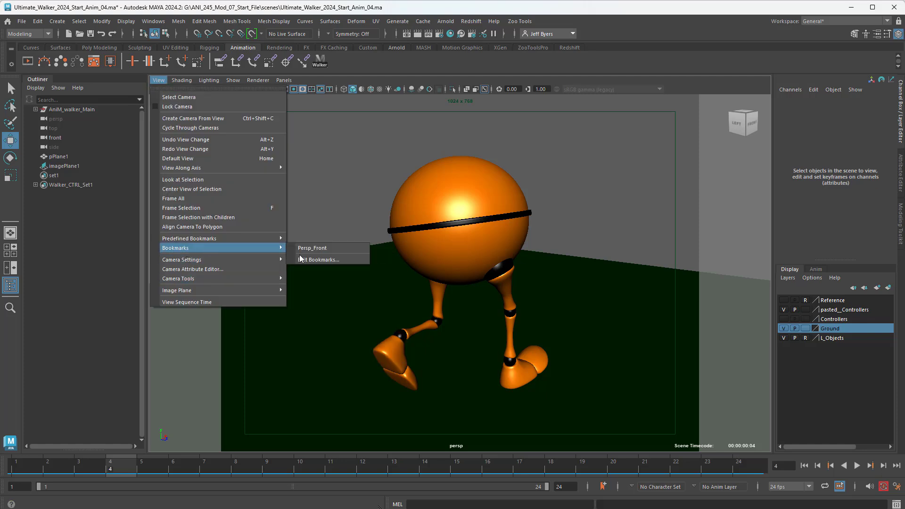
click(323, 260)
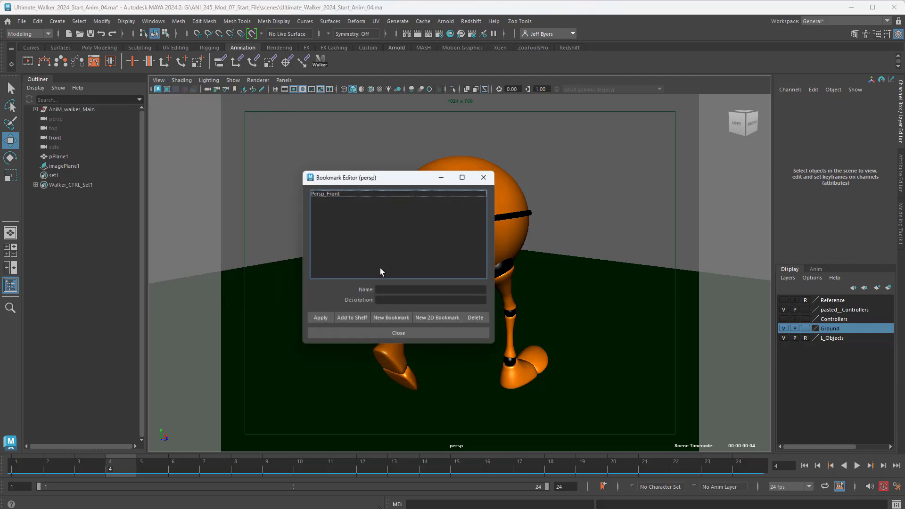
click(392, 317)
drag(419, 291, 375, 288)
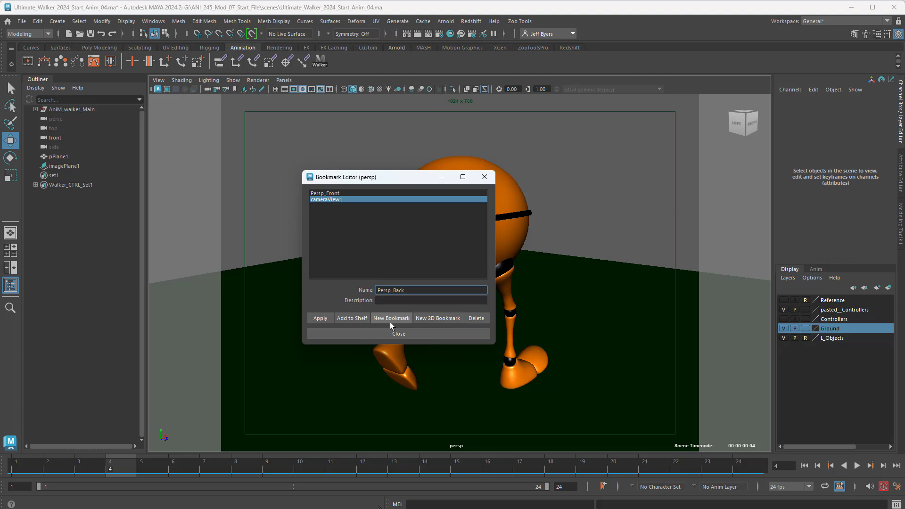
key(Return)
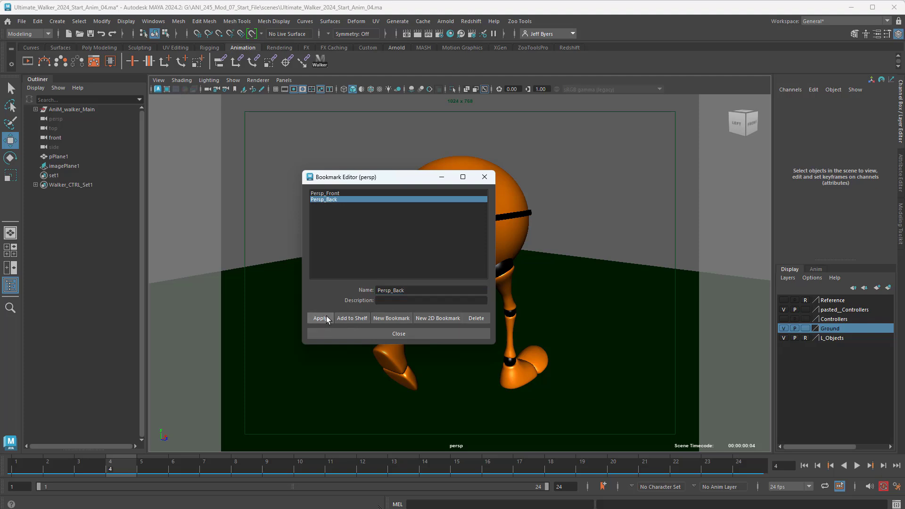
click(404, 334)
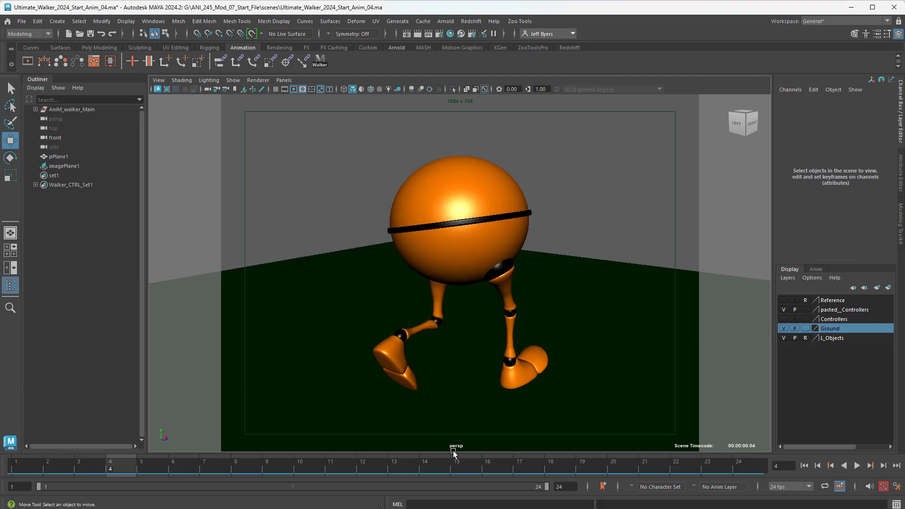
Play the walk cycle from the Persp_Back angle, stop it, and scrub to frame 11 to check the feet against the safe area
click(857, 466)
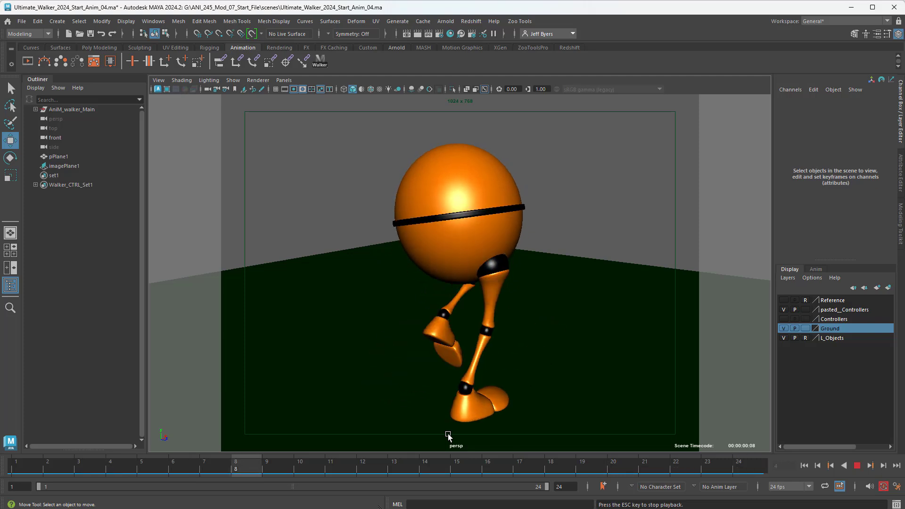
click(857, 466)
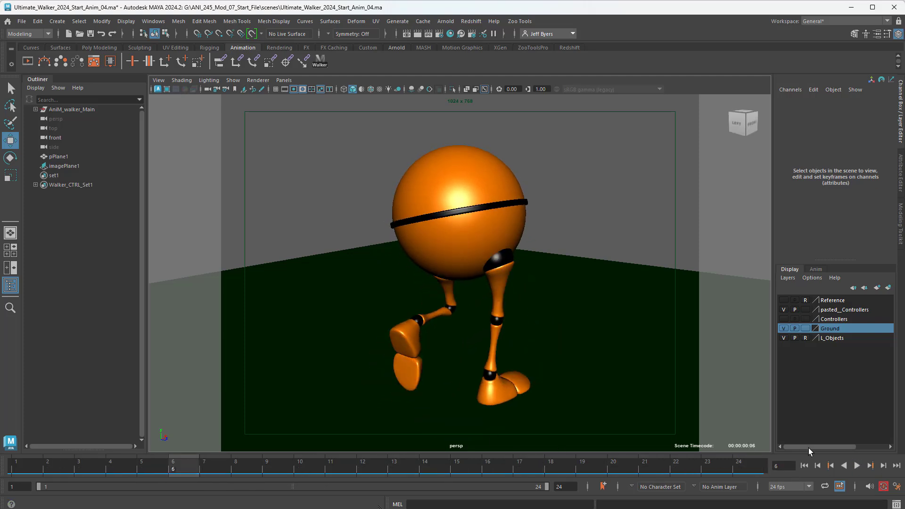
click(859, 465)
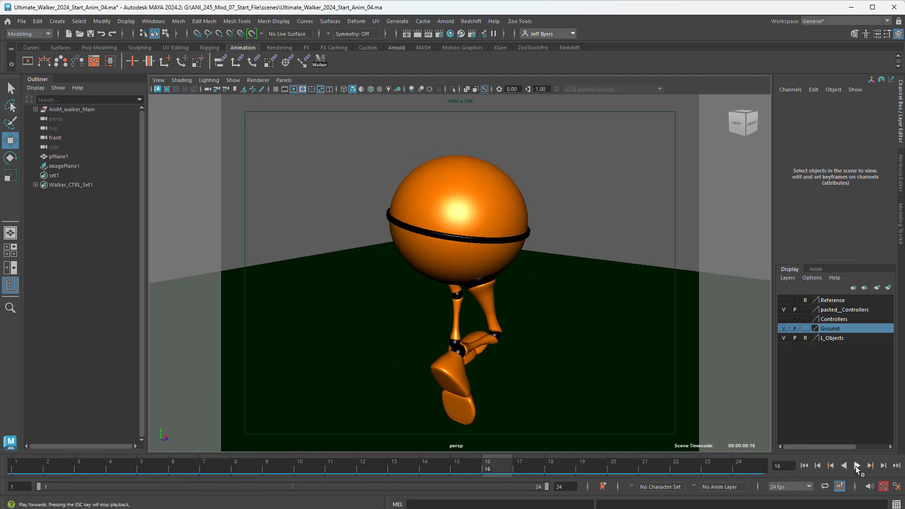
drag(418, 469, 354, 462)
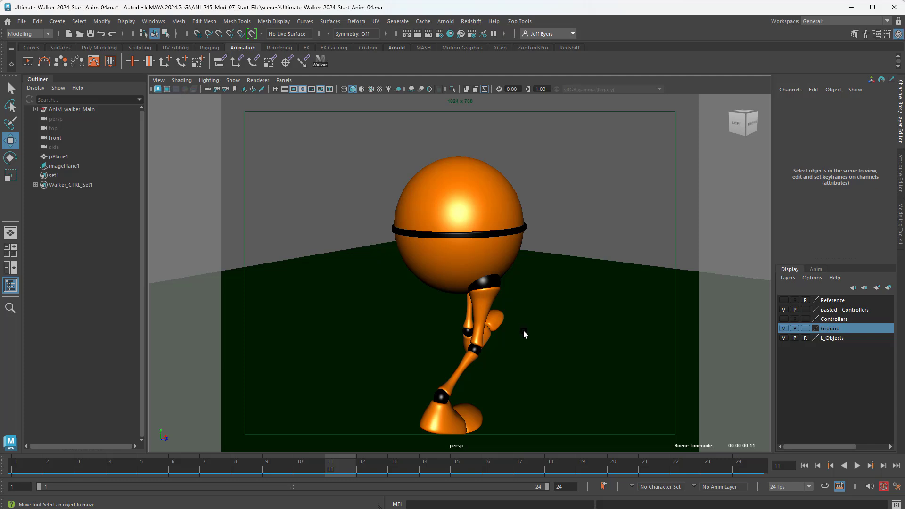
Reframe the walker smaller and centred in the safe area using the field chart as a temporary guide, and check it in playback
alt+middle_drag(517, 334, 516, 319)
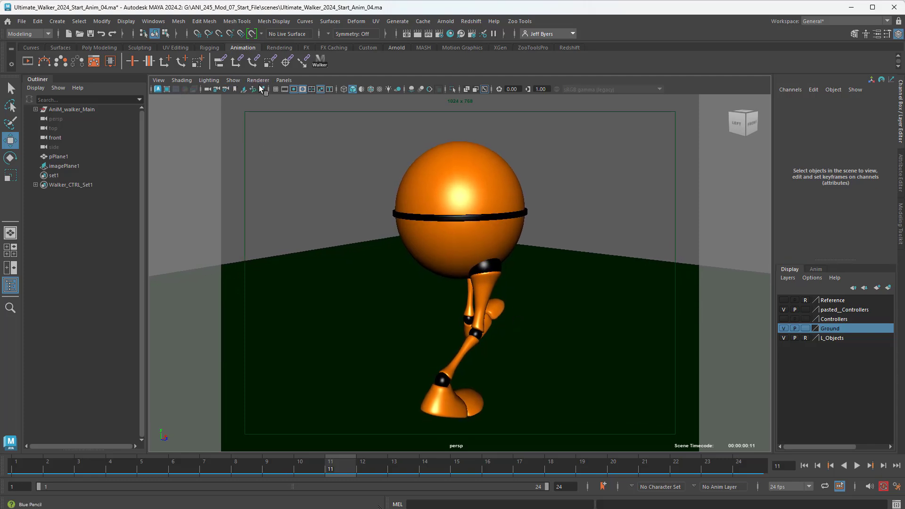
click(313, 91)
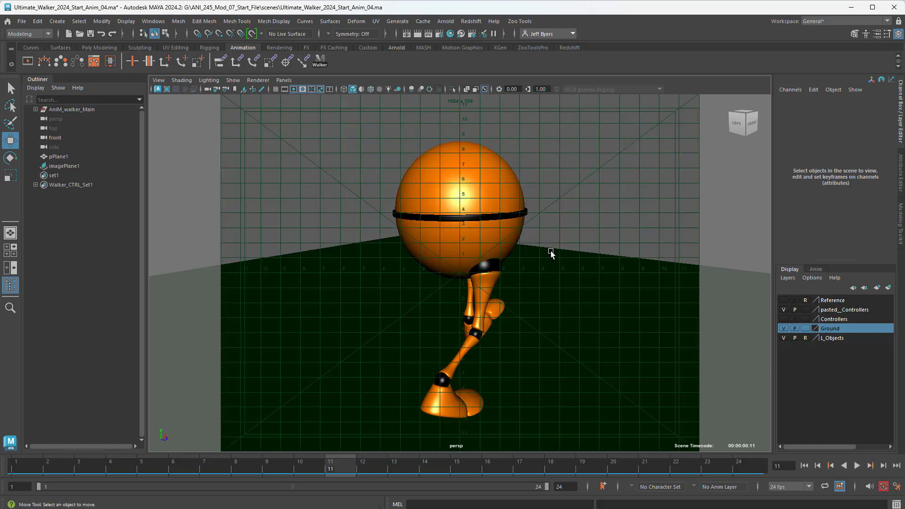
alt+middle_drag(549, 252, 553, 233)
alt+right_drag(553, 232, 526, 237)
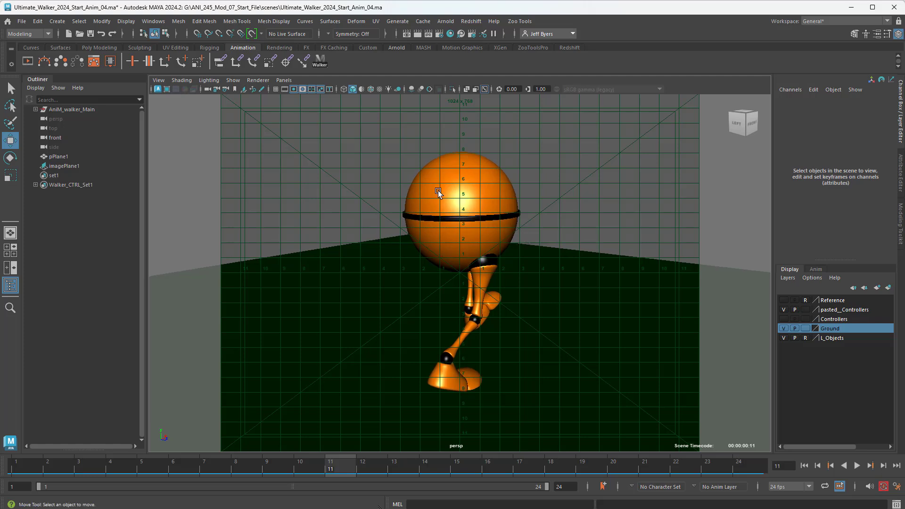
click(311, 89)
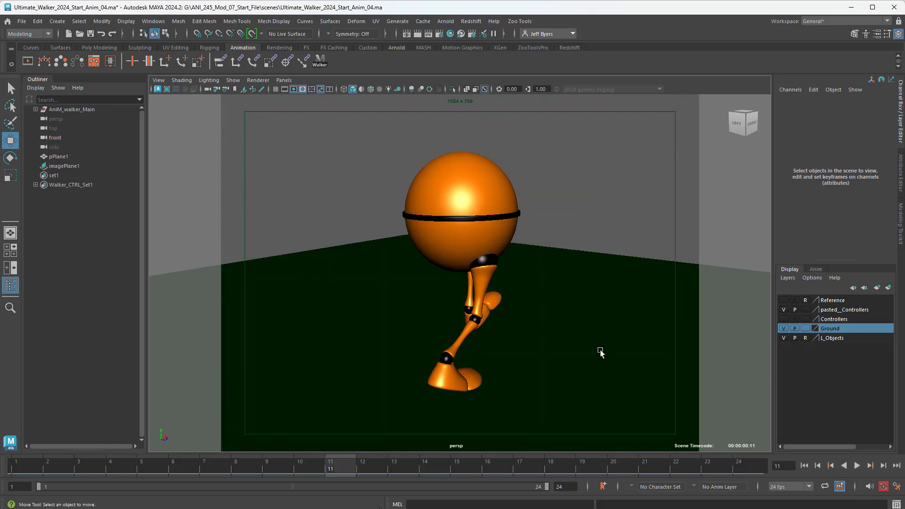
click(857, 466)
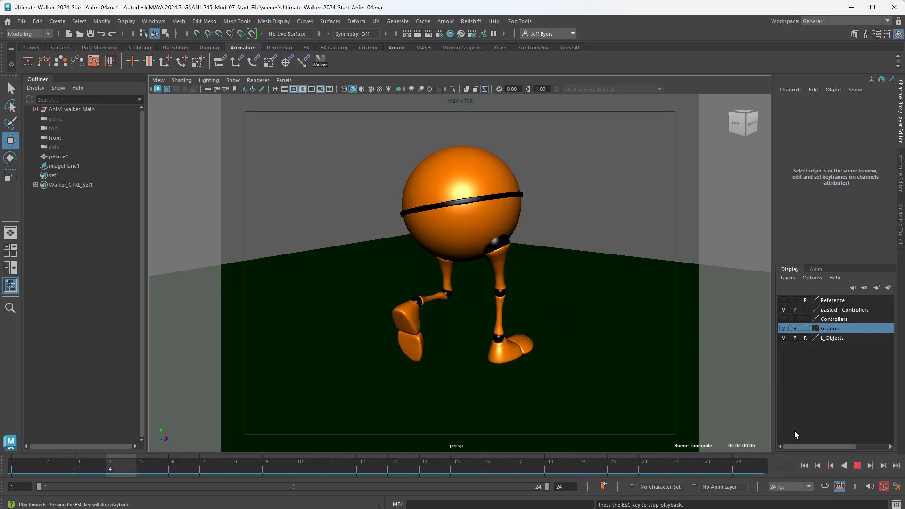
key(Escape)
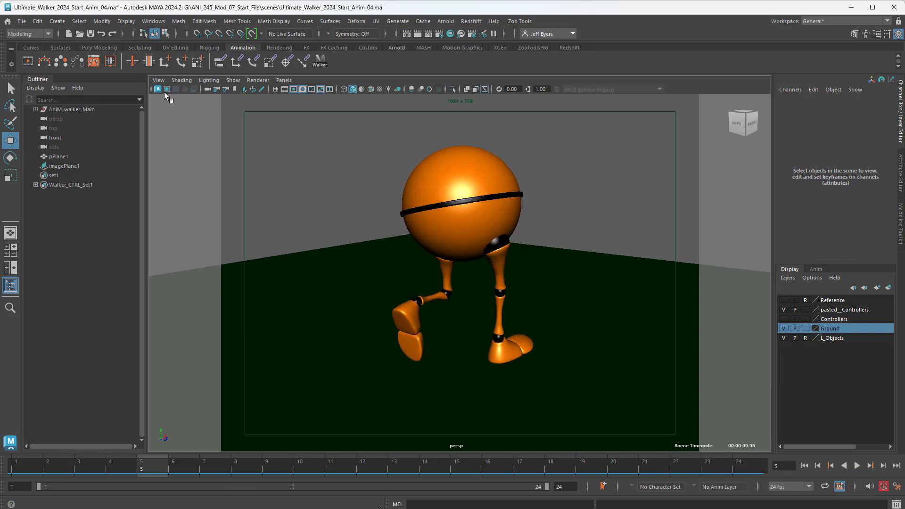
Rename the Persp_Back camera bookmark to Persp_Back_fin and apply its stored view
click(157, 81)
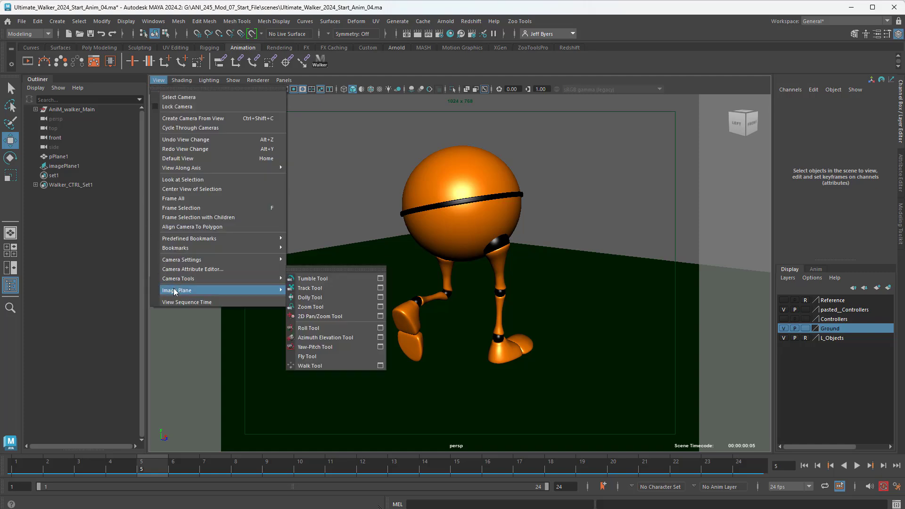
mouse_move(184, 252)
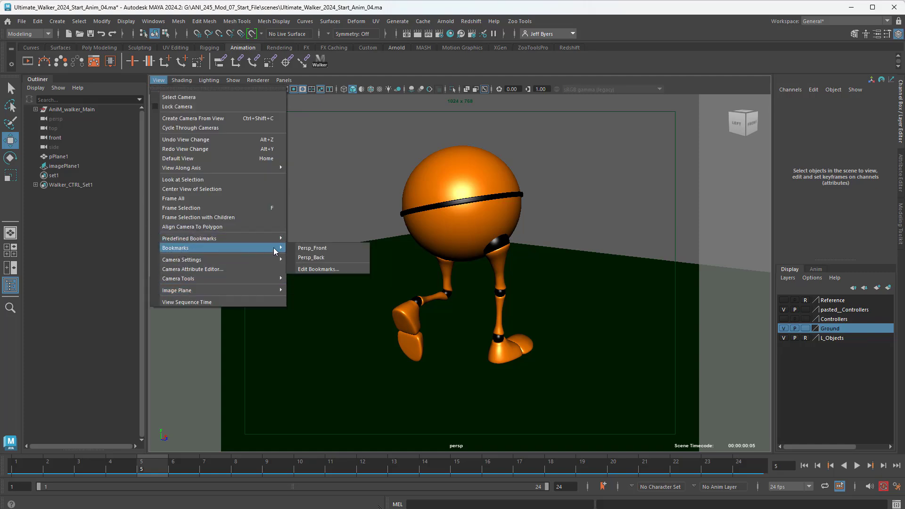
click(315, 270)
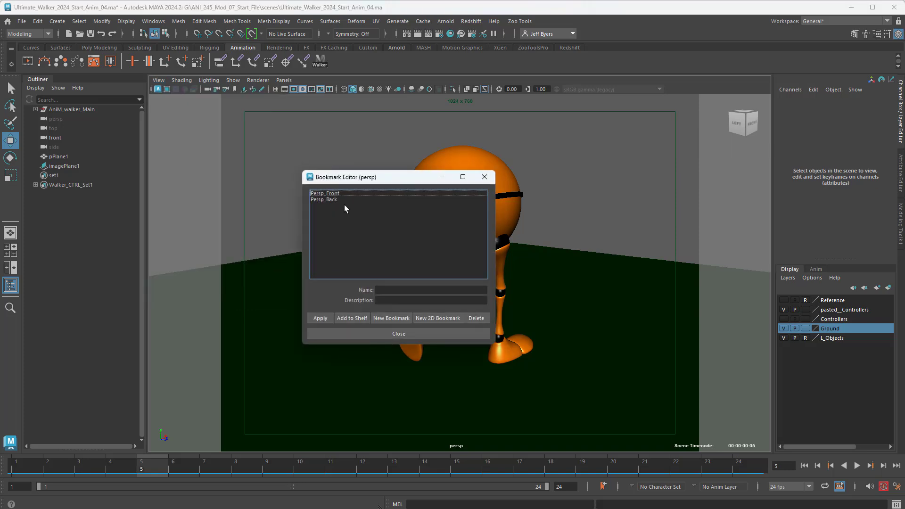
click(330, 200)
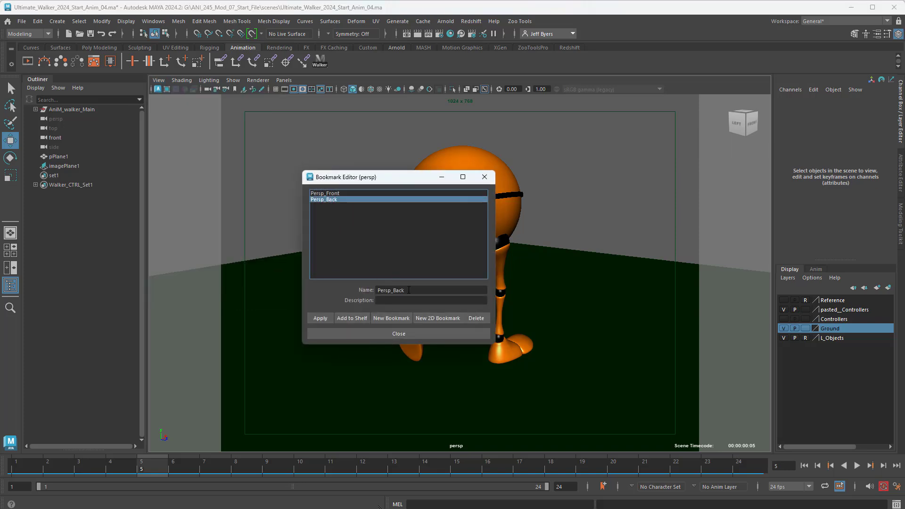
click(416, 291)
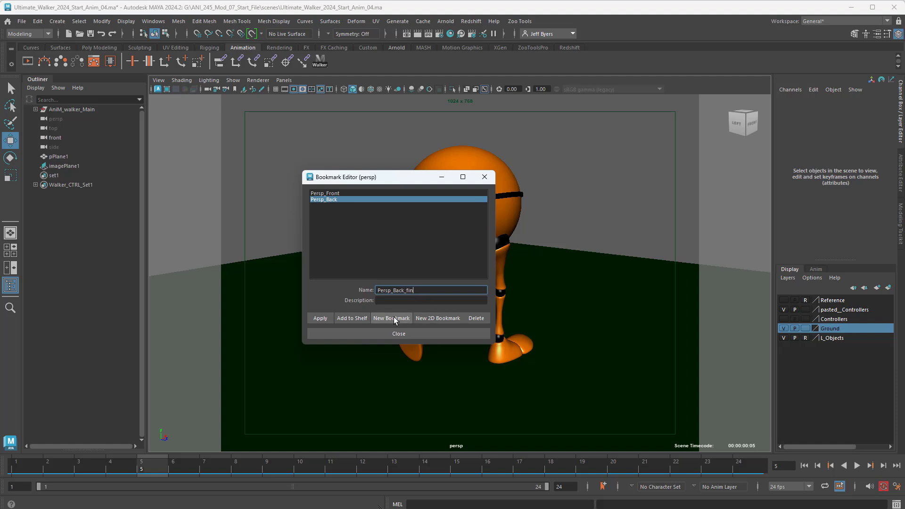
key(Return)
click(320, 319)
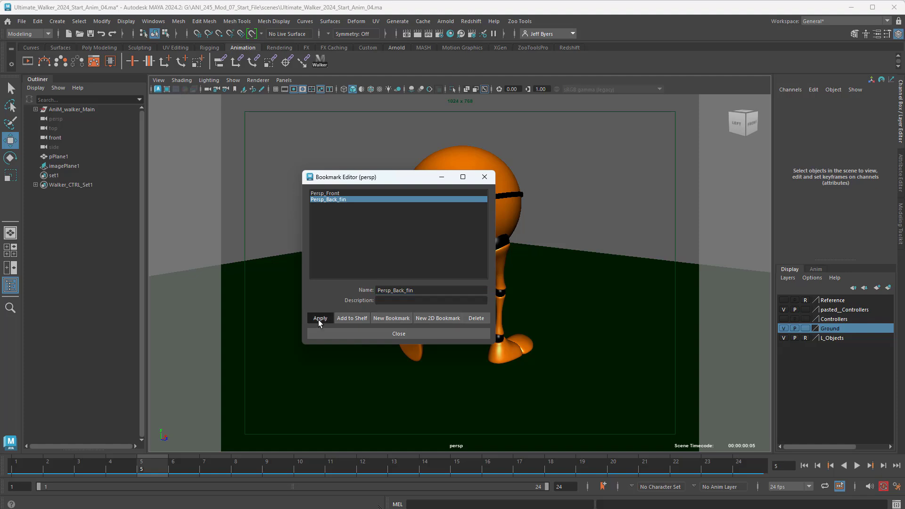
click(401, 334)
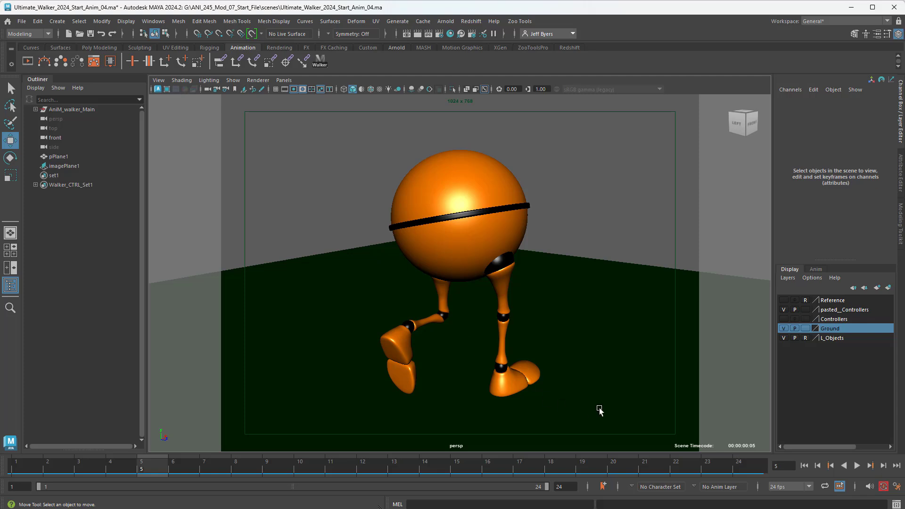
Play the walk cycle up to frame 24 and recall the Persp_Back_fin camera bookmark to check its framing
click(857, 466)
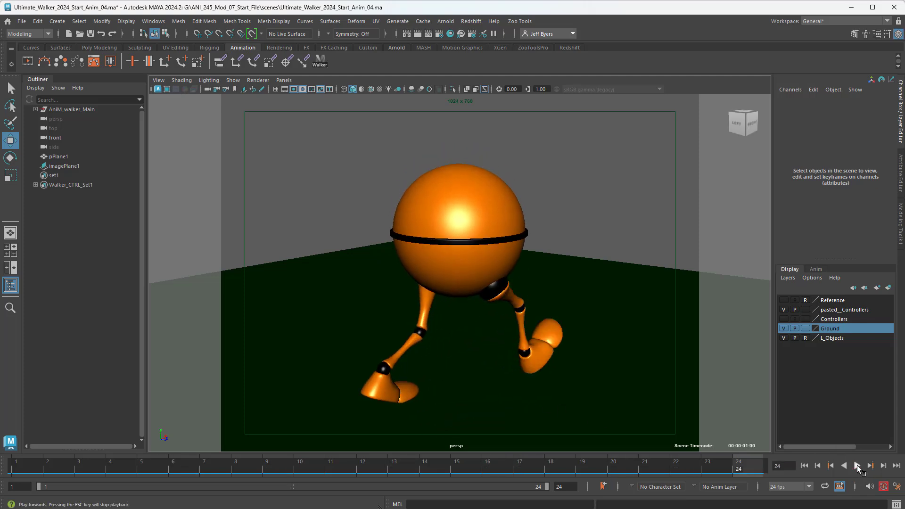
click(30, 47)
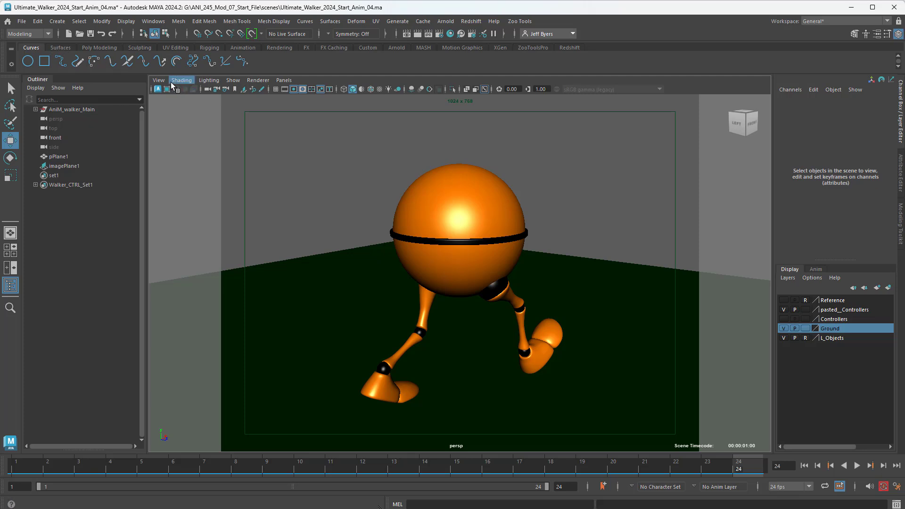
click(158, 80)
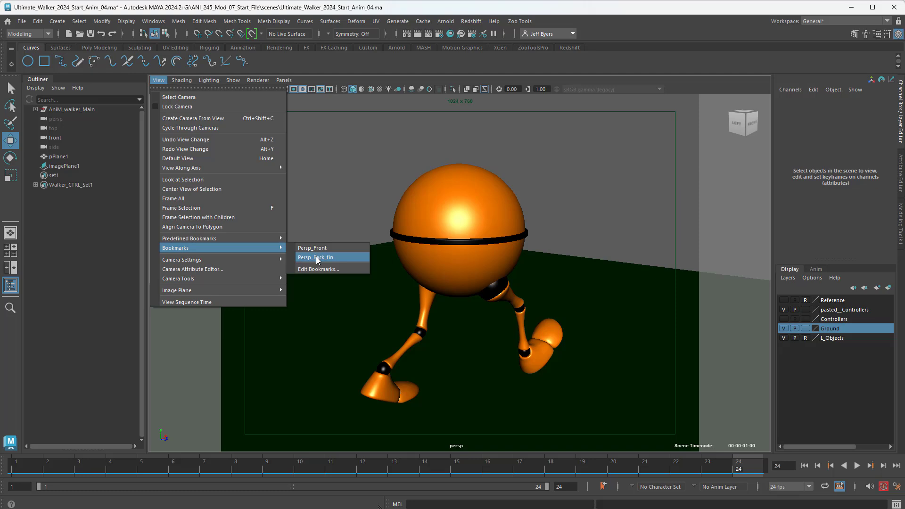
click(318, 257)
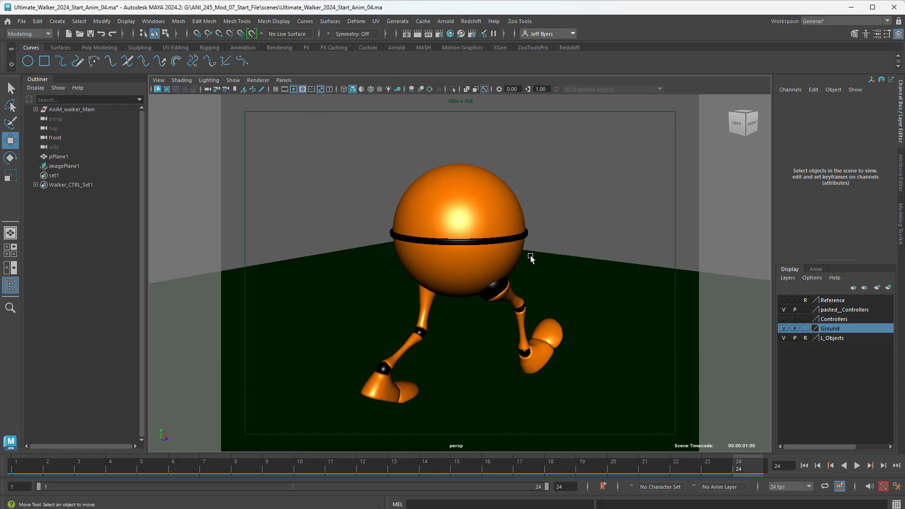
Orbit the camera to a slightly lower angle and preview the looping walk cycle from it, ending on frame 11
mouse_move(534, 295)
alt+mouse_down()
mouse_move(544, 291)
mouse_move(535, 277)
alt+mouse_up()
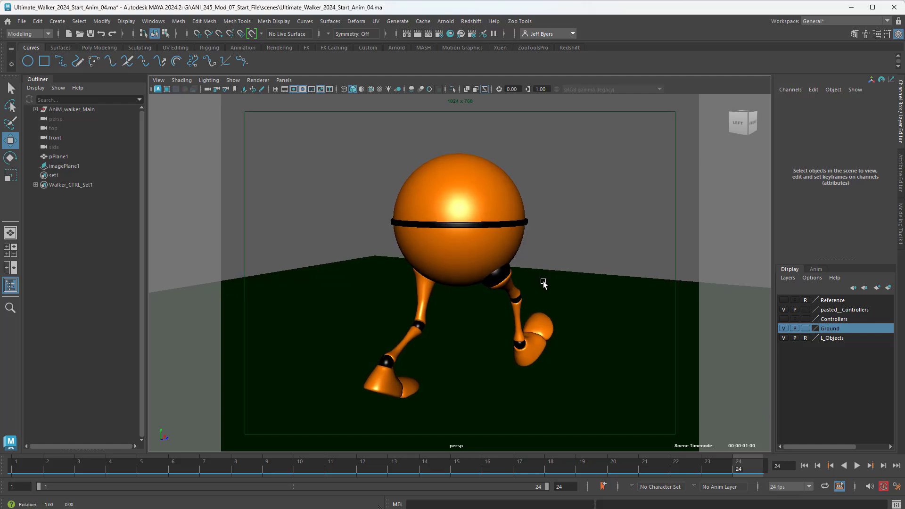
click(855, 466)
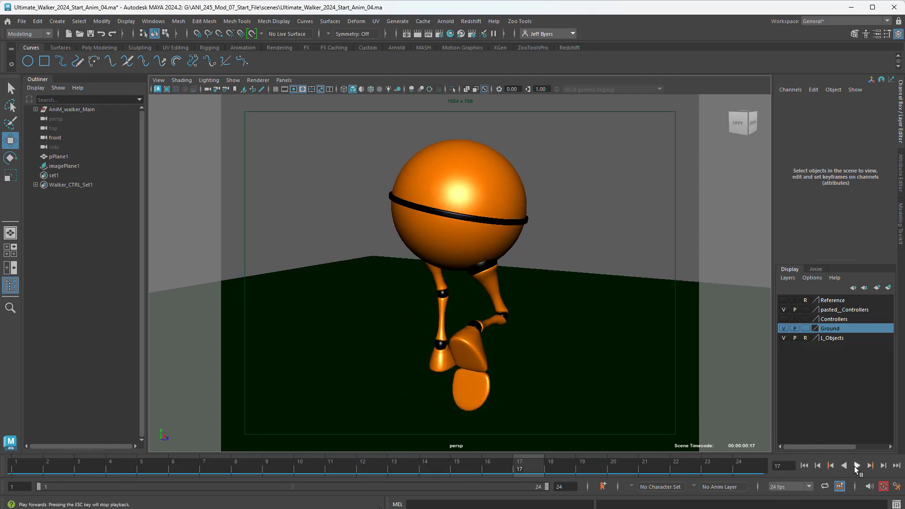
click(855, 466)
key(alt+v)
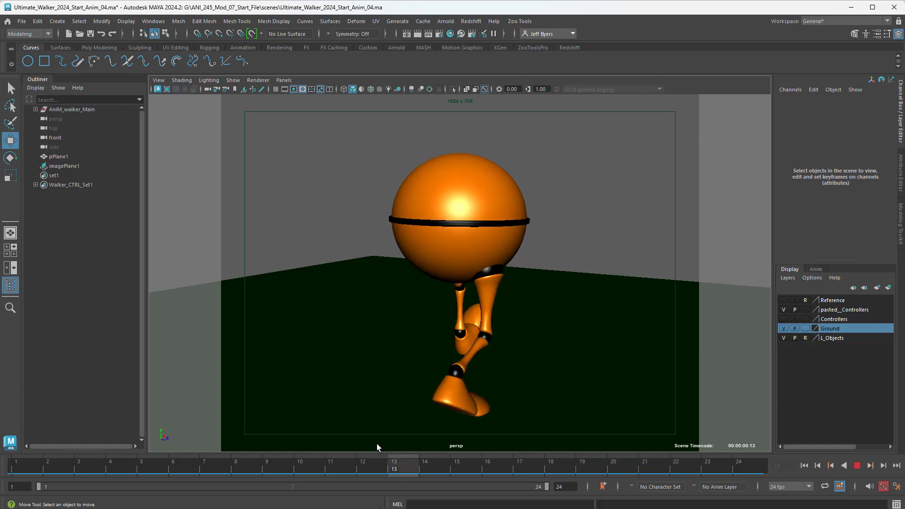
key(alt+v)
With the field chart as a guide, orbit the camera further towards the walker's front-left and frame the walker smaller and centred in the gate
alt+middle_drag(430, 286, 420, 263)
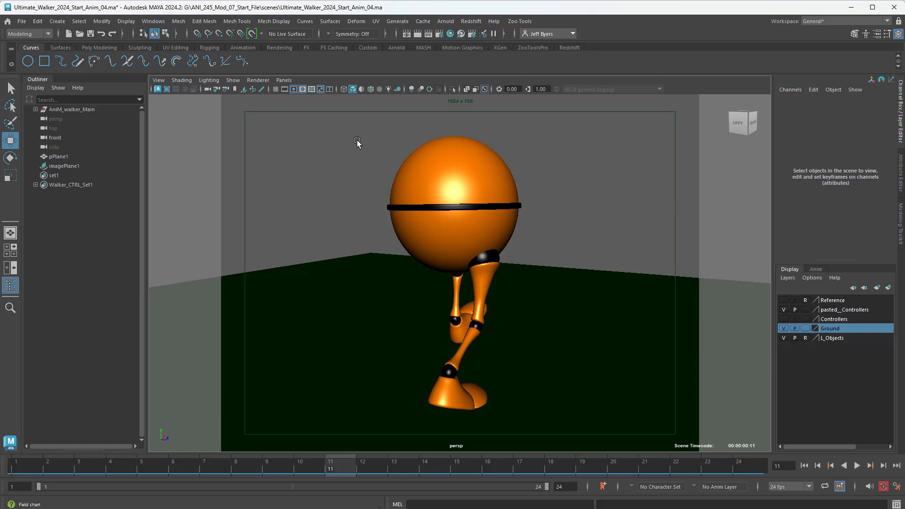
alt+drag(533, 321, 528, 315)
alt+right_drag(527, 315, 498, 311)
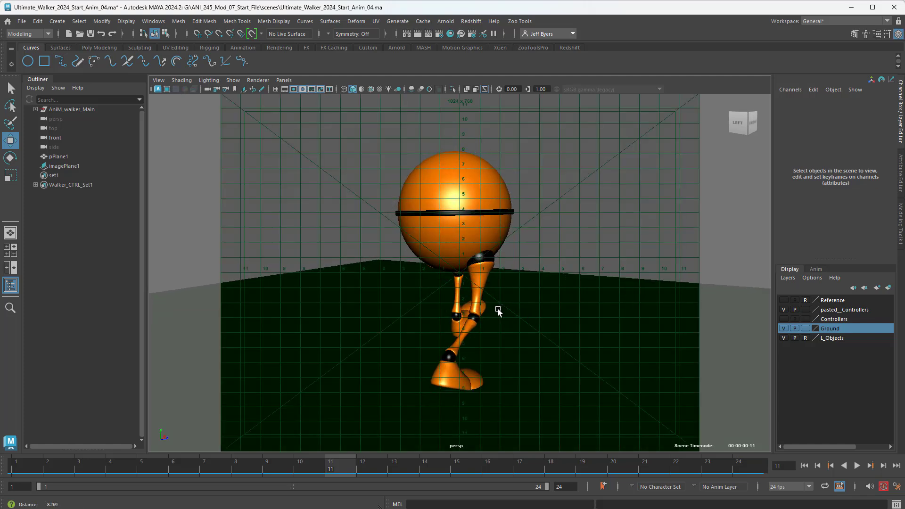
alt+middle_drag(498, 311, 503, 308)
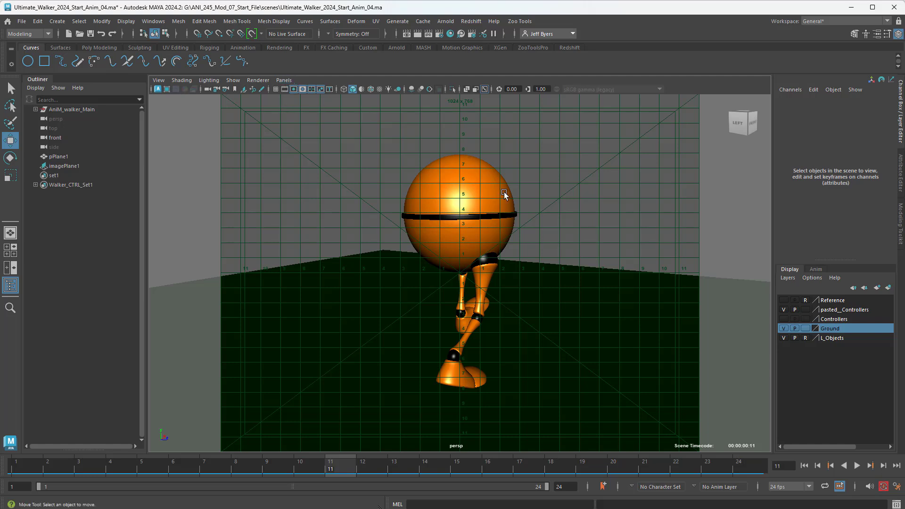
mouse_move(520, 211)
alt+mouse_down()
mouse_move(490, 208)
mouse_move(545, 210)
mouse_move(502, 213)
alt+mouse_up()
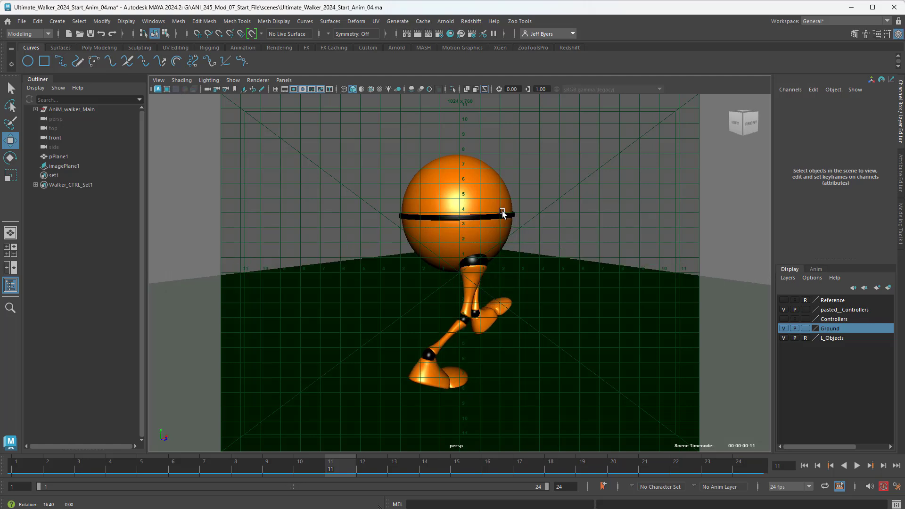
alt+drag(502, 213, 495, 209)
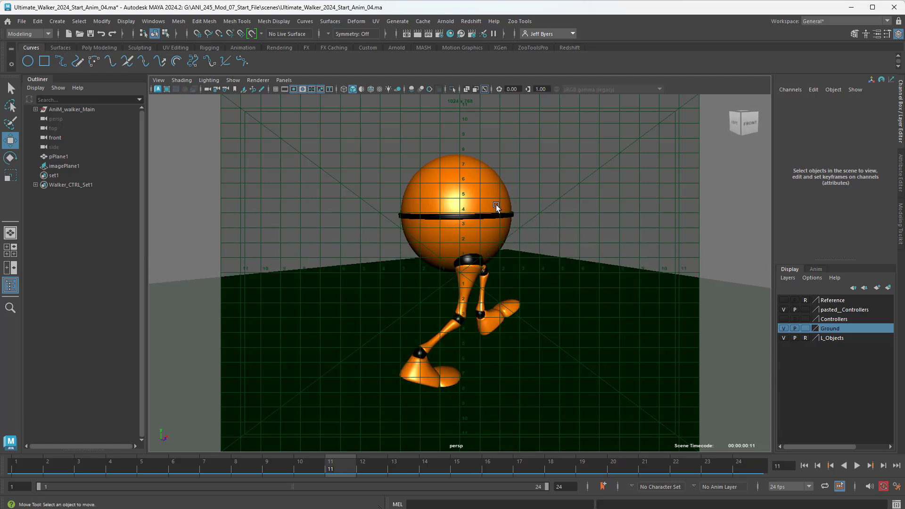
alt+middle_drag(496, 205, 505, 202)
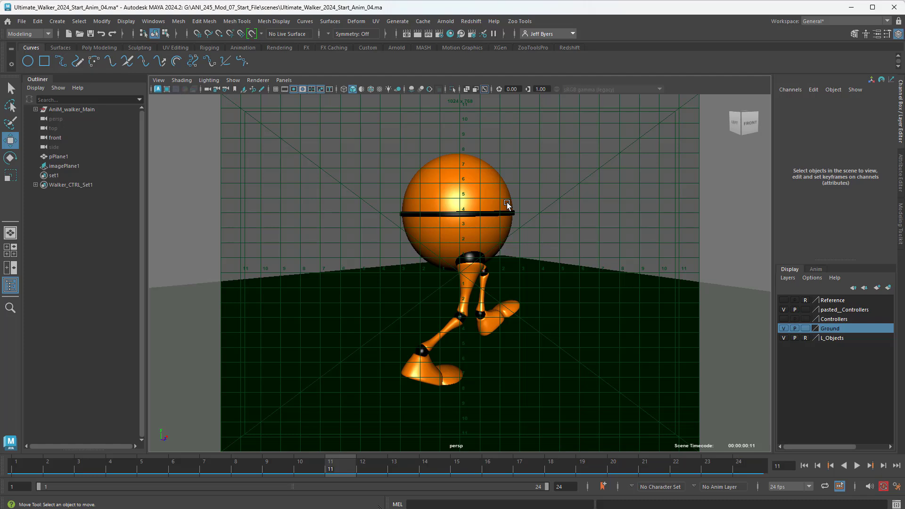
alt+drag(507, 202, 508, 203)
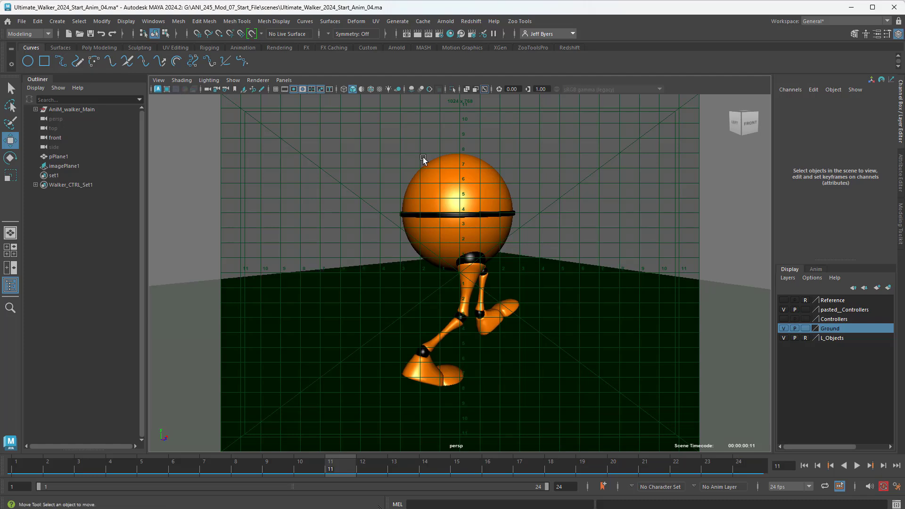
Save the reframed perspective view as a new camera bookmark named Back_Persp
click(160, 81)
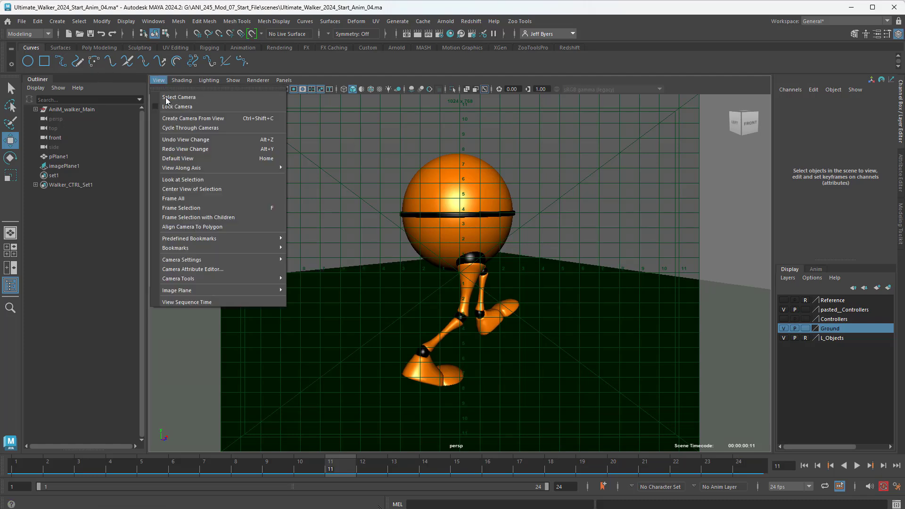
mouse_move(186, 251)
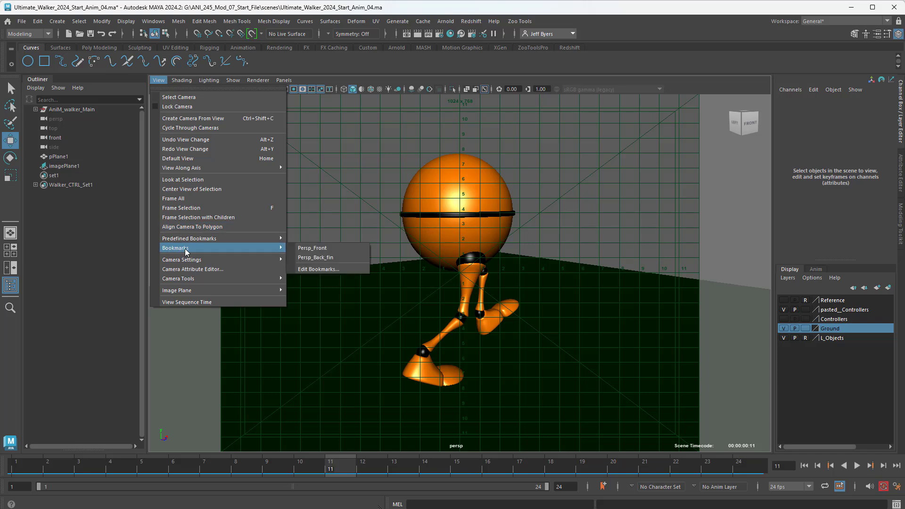
click(319, 270)
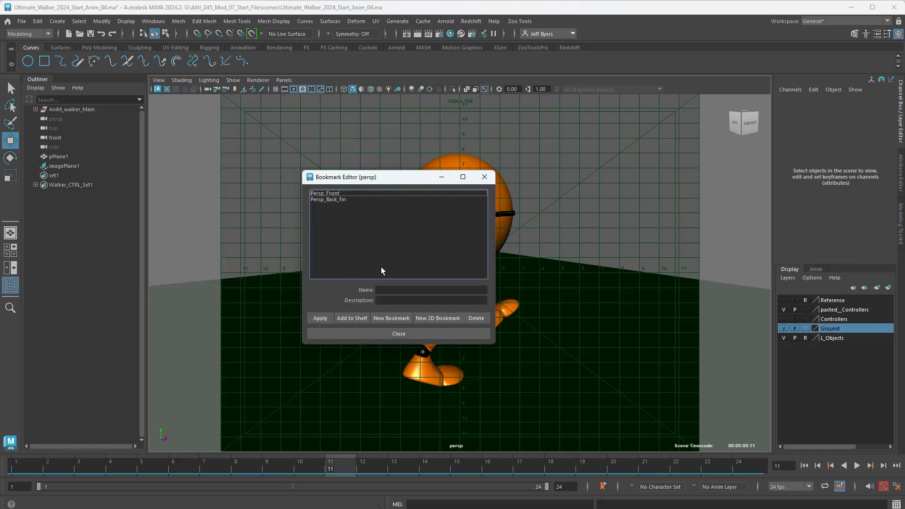
click(390, 289)
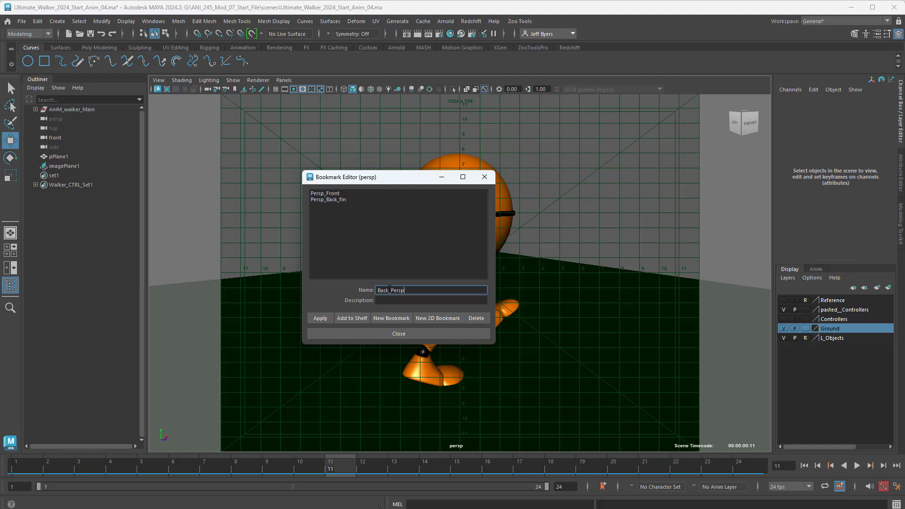
key(Return)
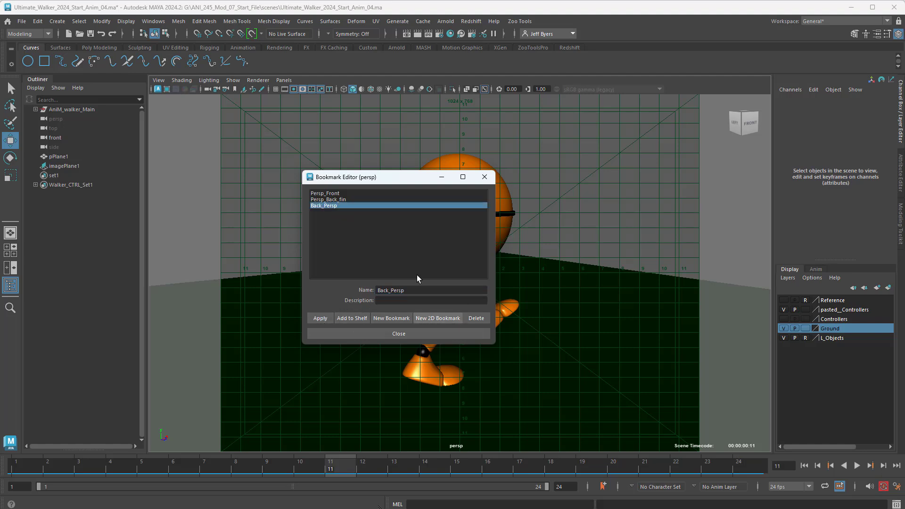
click(398, 334)
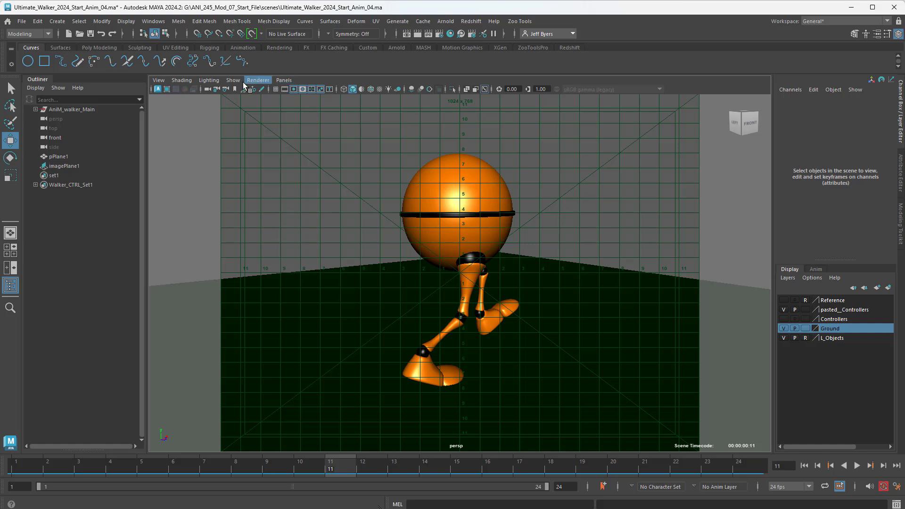
Hide the field chart and play the walk cycle from the newly bookmarked camera view
click(311, 90)
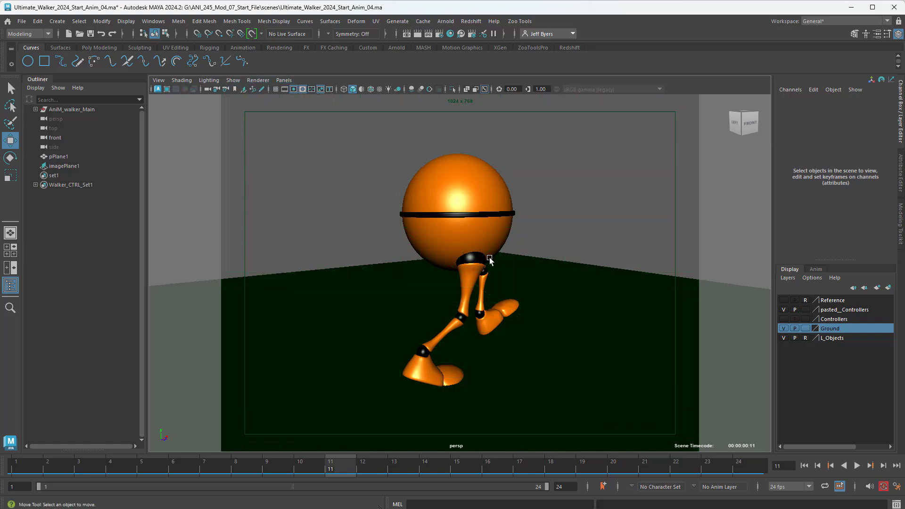
click(857, 466)
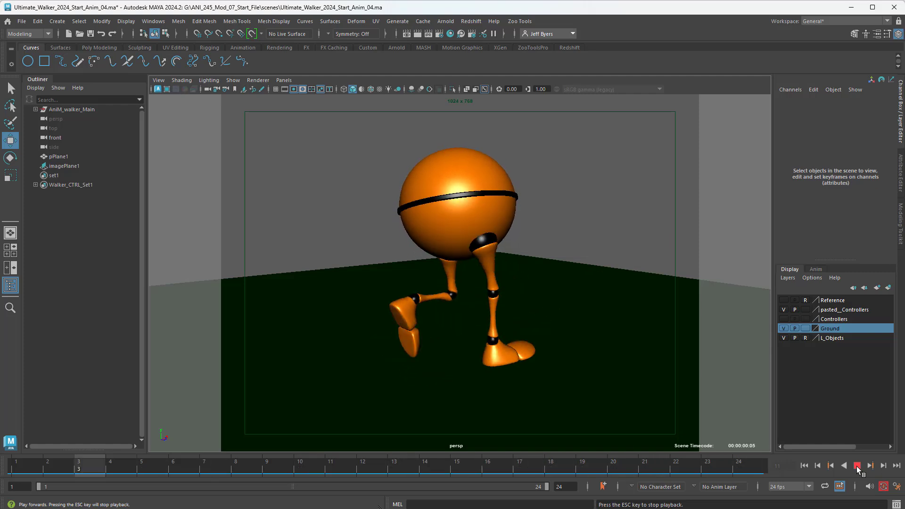
Stop playback, recall the Persp_Front camera bookmark and preview the walk cycle from that view
key(Escape)
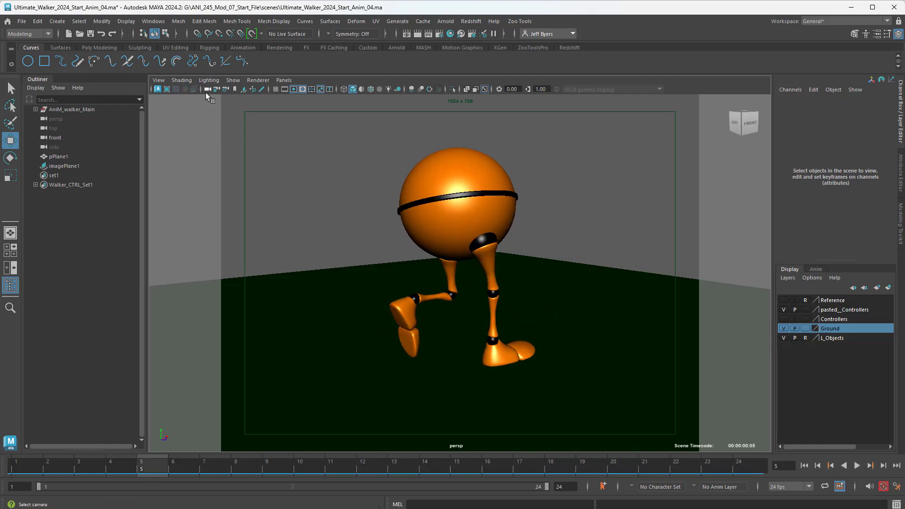
click(158, 80)
mouse_move(175, 249)
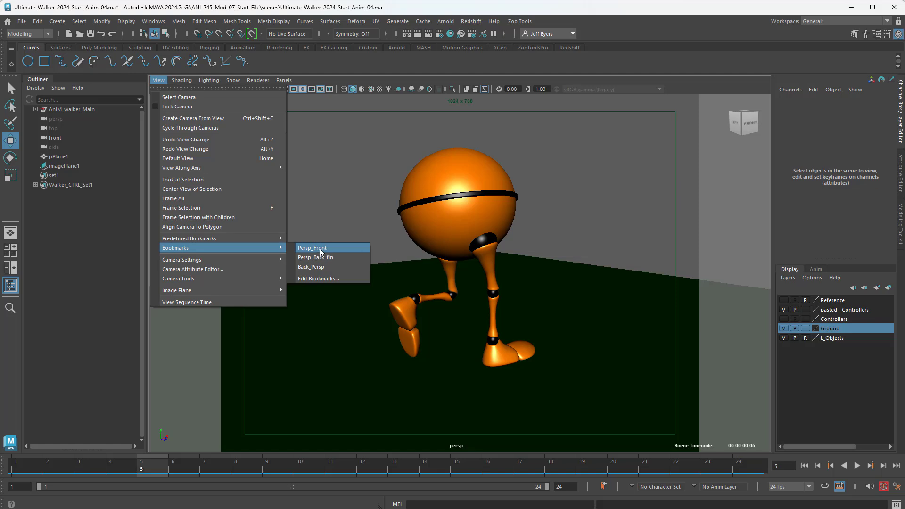
click(320, 246)
click(857, 466)
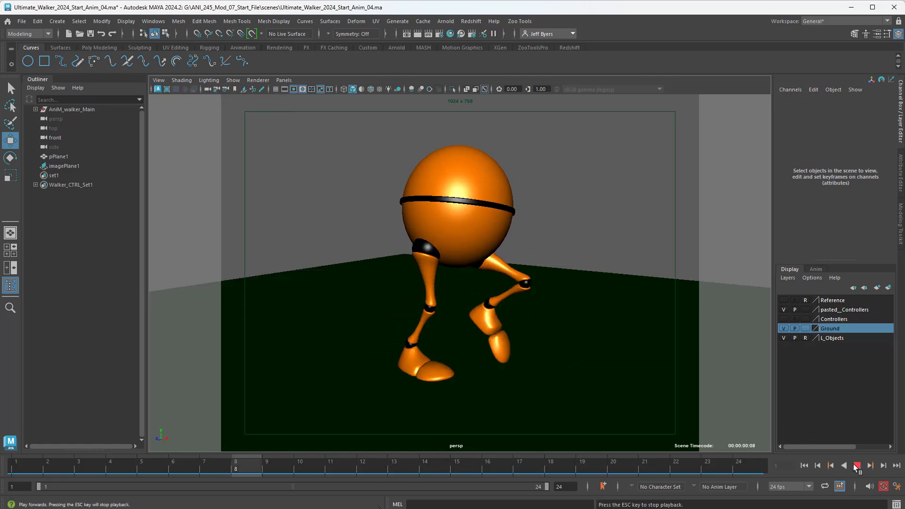
click(857, 466)
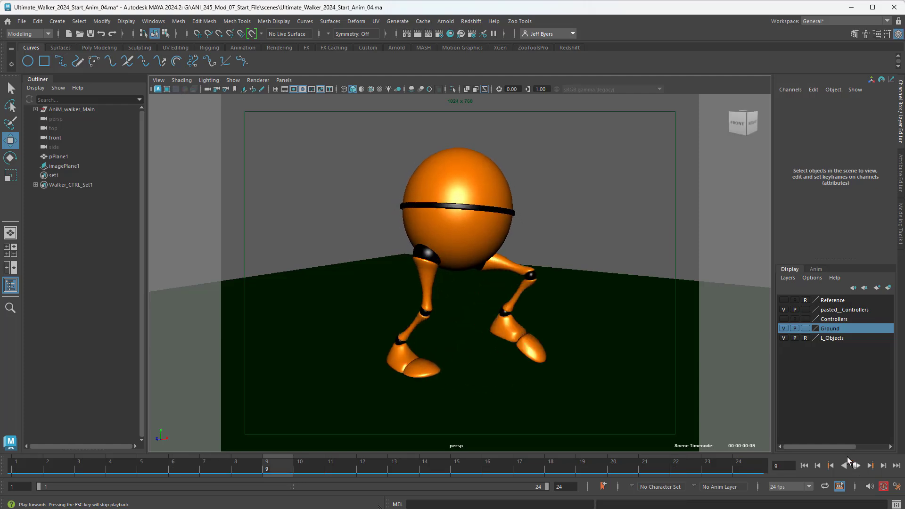
Recall the Back_Persp camera bookmark and play the walk cycle from it
click(159, 80)
mouse_move(176, 249)
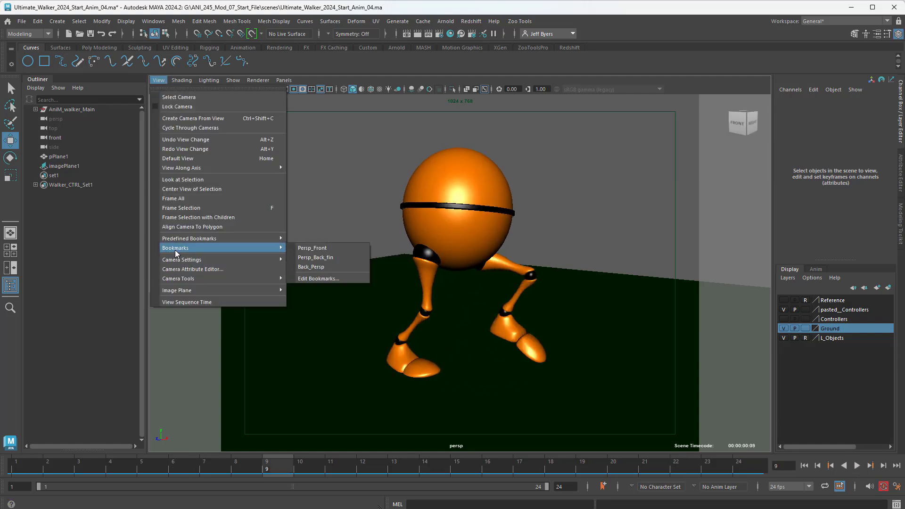
click(318, 267)
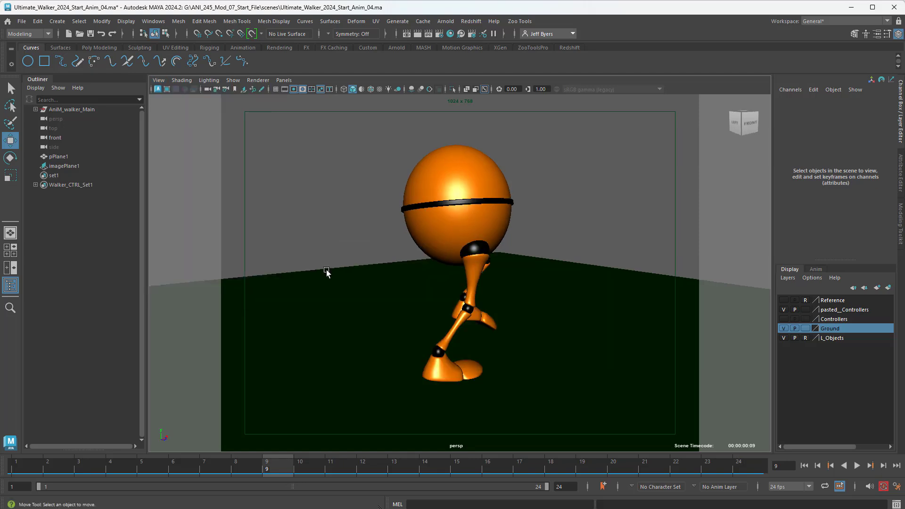
click(857, 466)
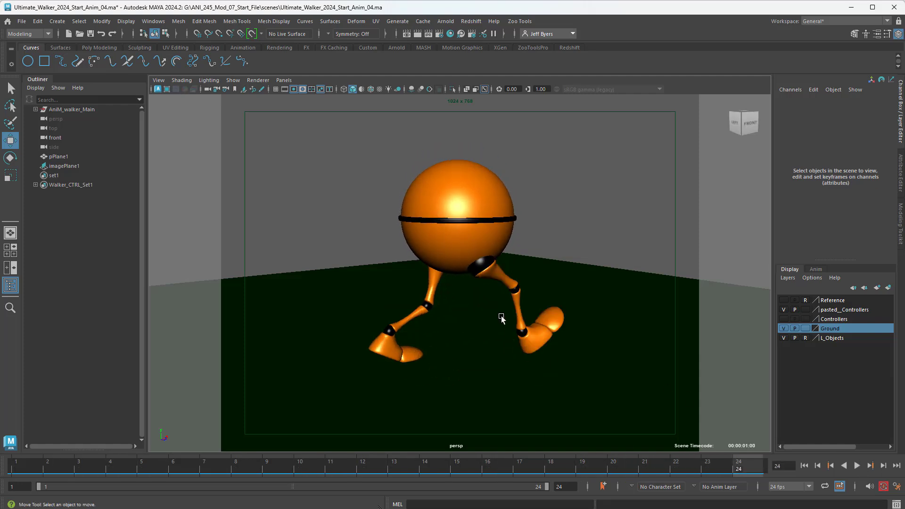
Switch from the perspective view to a full-size front view and frame the walker large and centred
key(space)
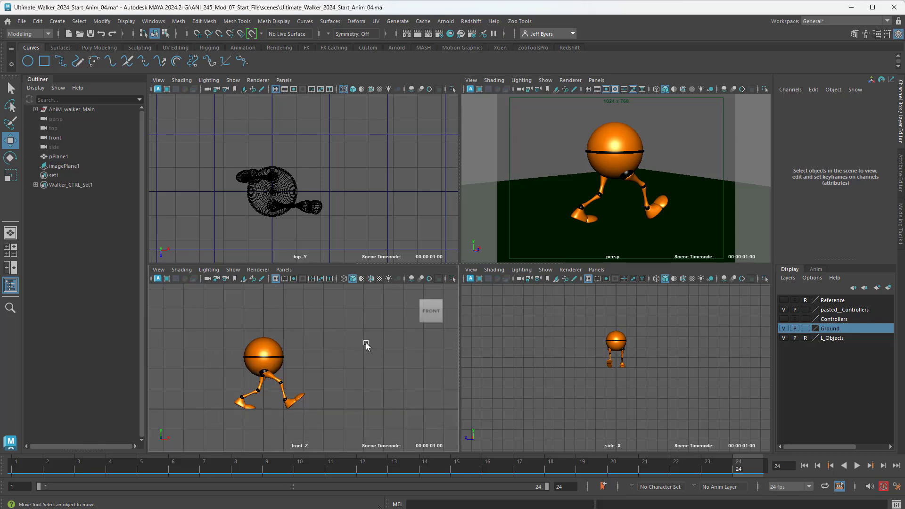
key(space)
alt+middle_drag(439, 304, 477, 310)
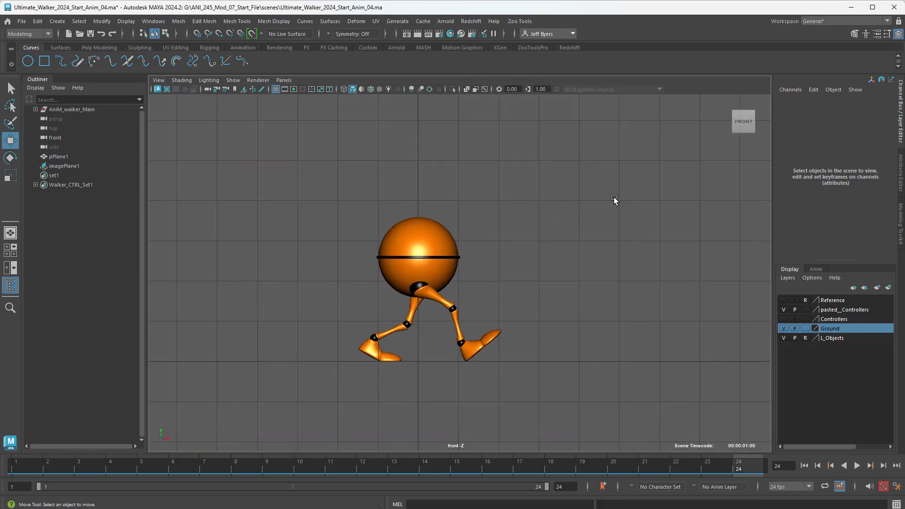
scroll(549, 289, up, 1)
alt+middle_drag(539, 288, 560, 280)
scroll(549, 291, up, 3)
scroll(576, 269, up, 1)
scroll(580, 275, up, 2)
scroll(564, 278, down, 3)
scroll(565, 281, up, 1)
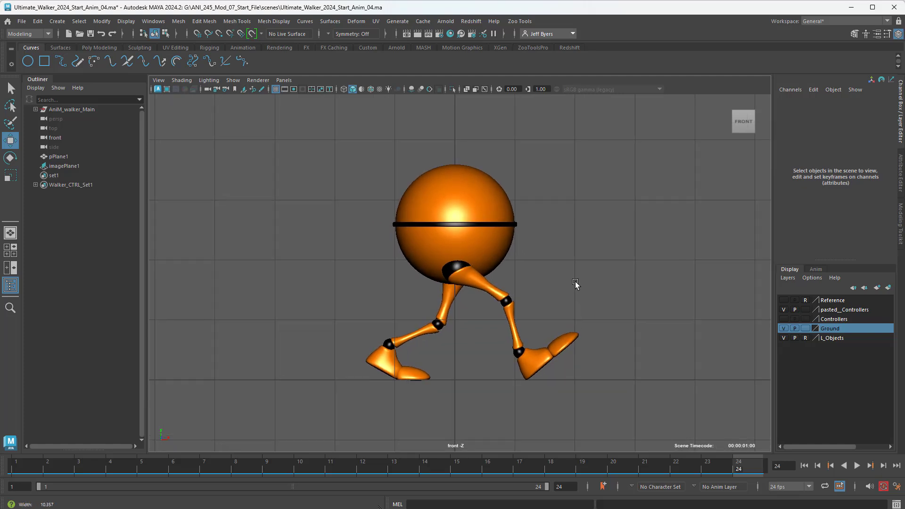
Show the resolution gate, gate mask and safe action guide in the front view
click(293, 89)
click(301, 89)
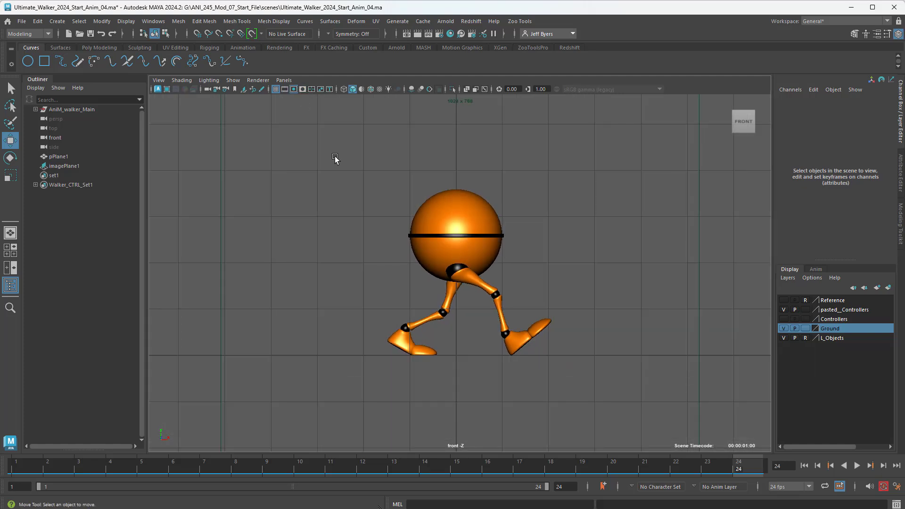
click(303, 89)
click(320, 89)
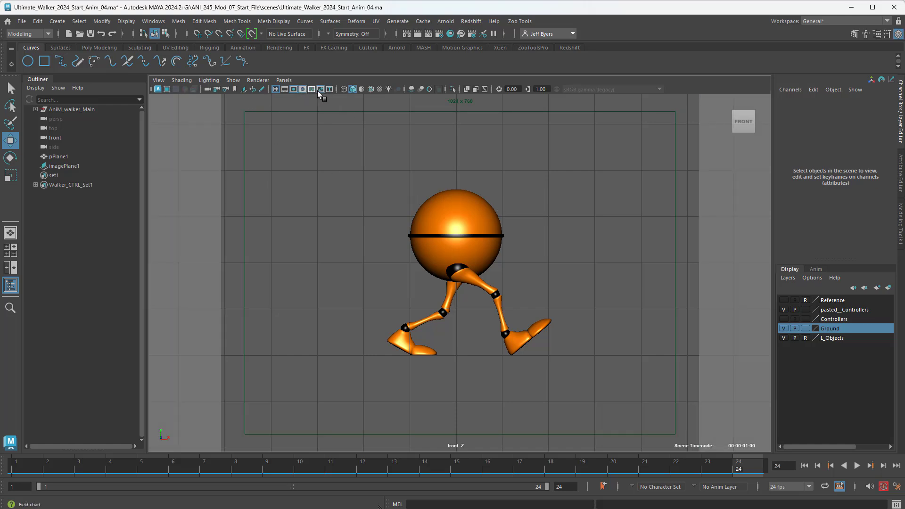
click(294, 88)
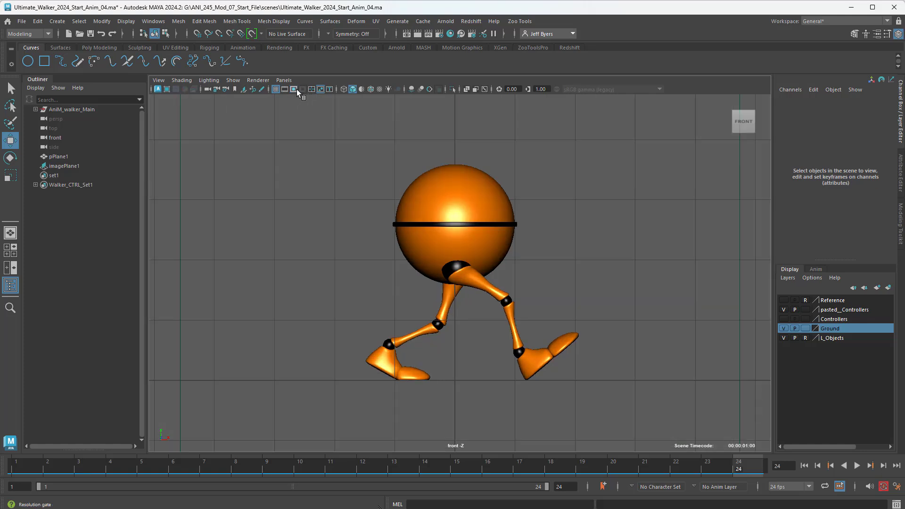
click(296, 89)
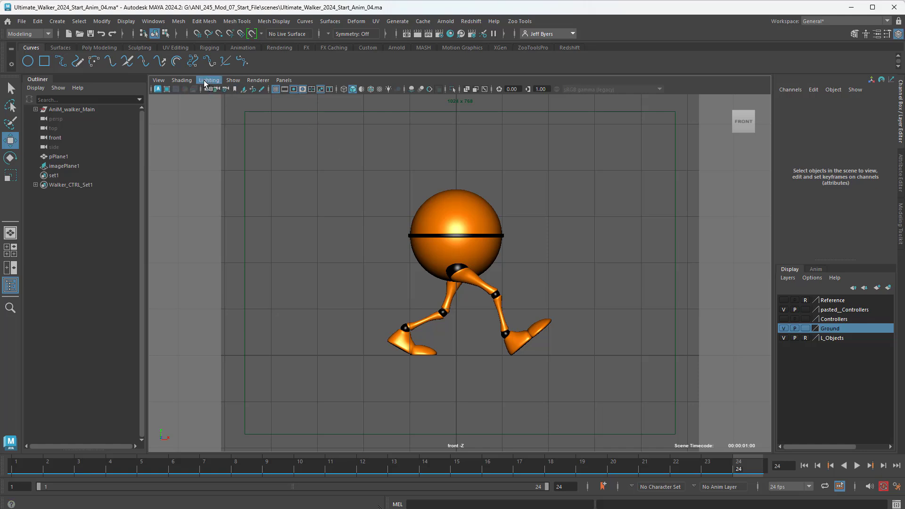
Hide the grid in the front view and enlarge the walker within the safe action area
click(233, 80)
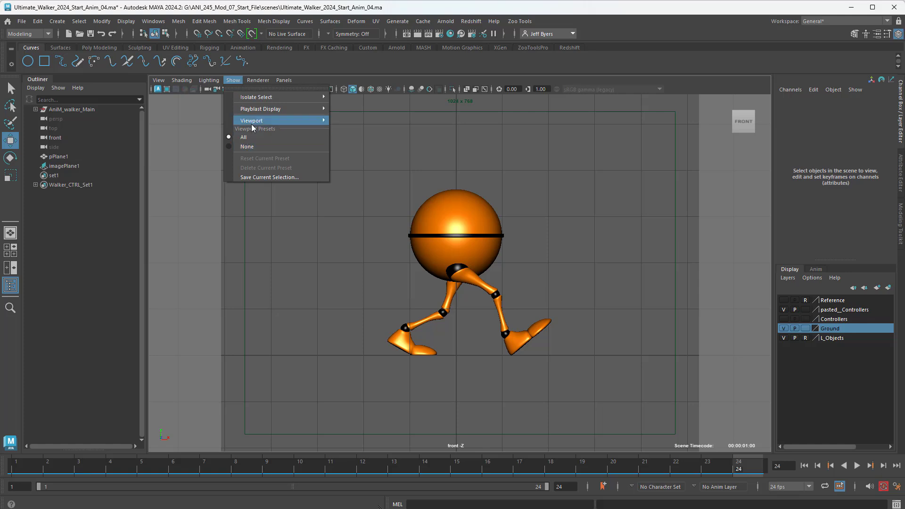
mouse_move(264, 121)
click(377, 445)
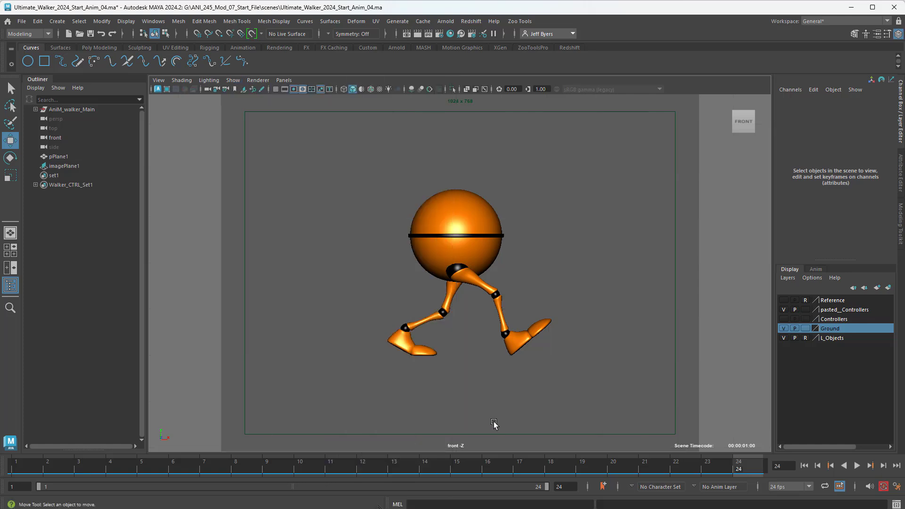
scroll(557, 386, up, 5)
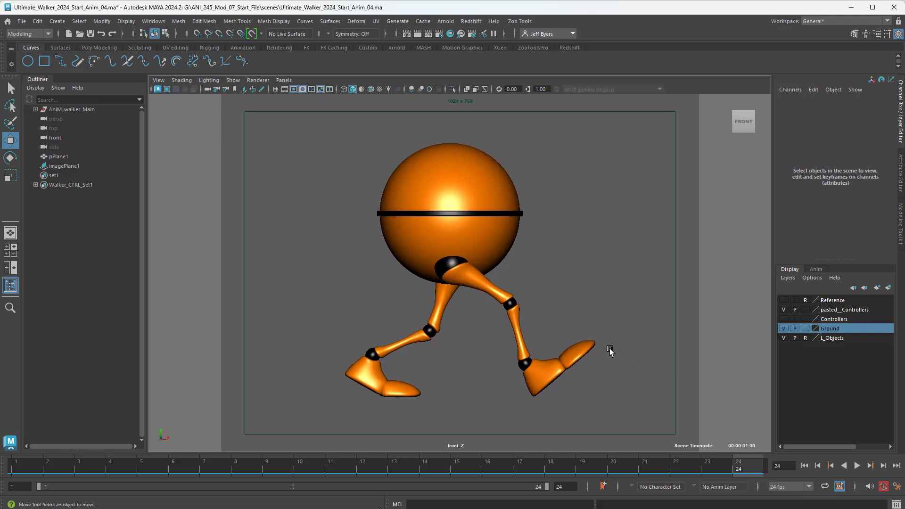
Preview the walk cycle in the front view, then return the timeline to frame 1
click(856, 465)
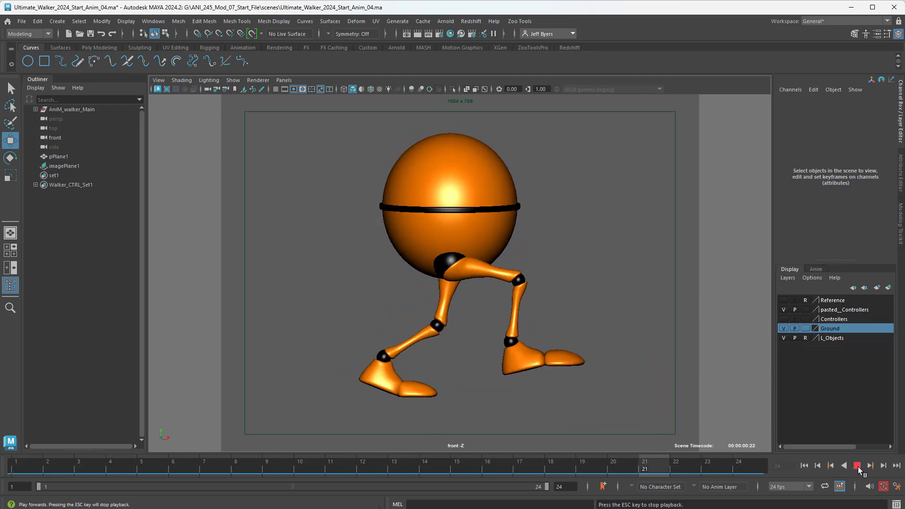
click(857, 466)
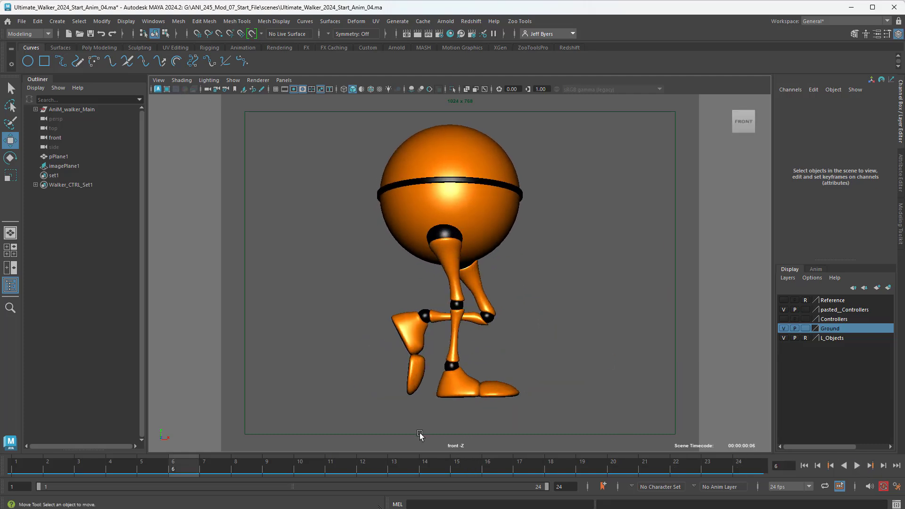
drag(173, 471, 26, 462)
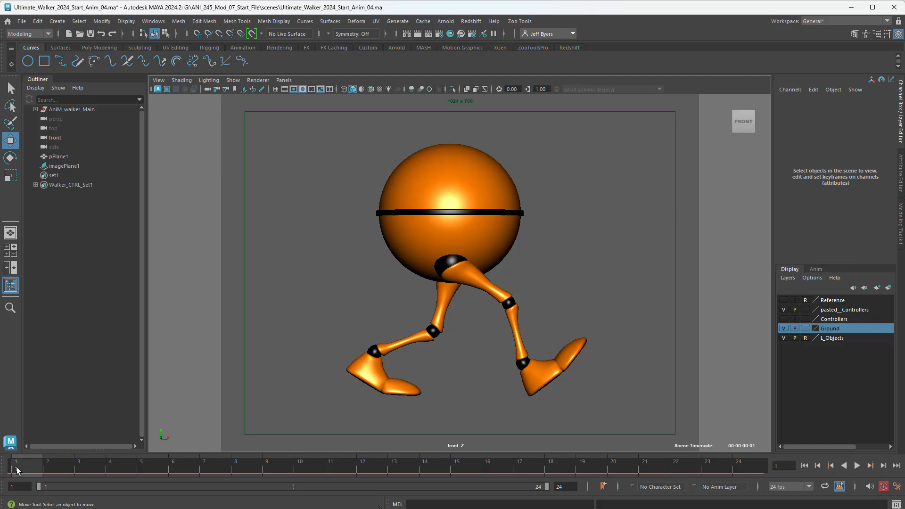
Open the Playblast options to check the format, encoding, quality and display size, then close them
right_click(29, 465)
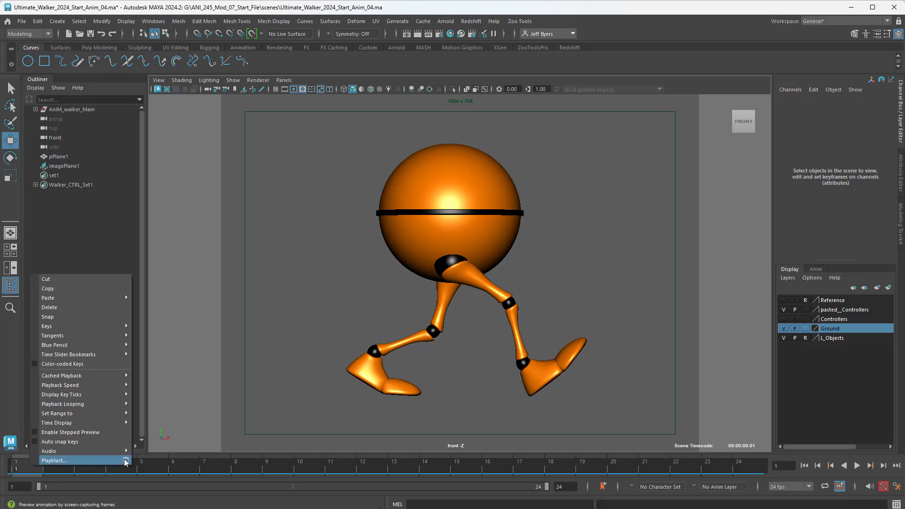
click(126, 460)
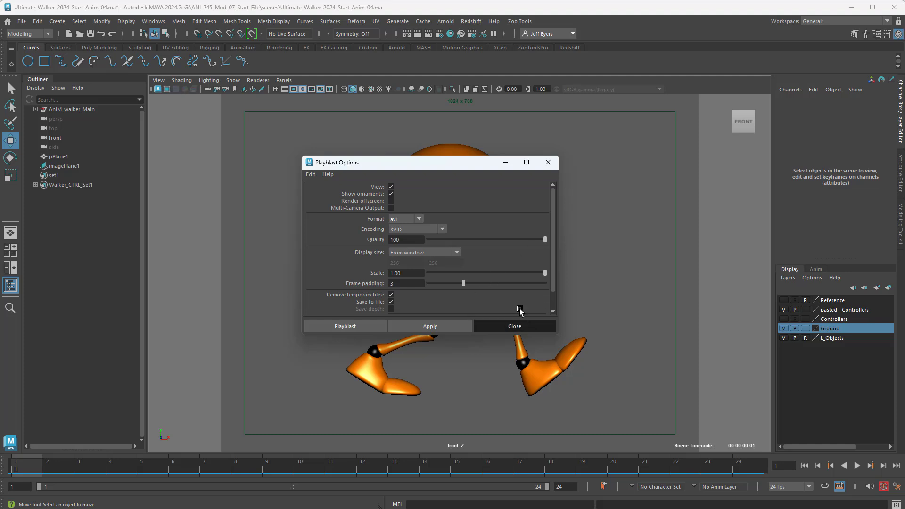
click(523, 325)
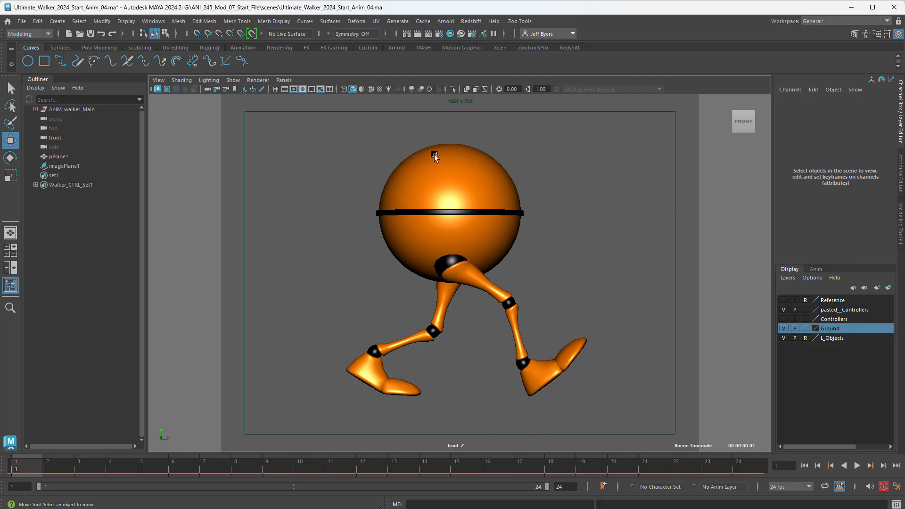
Open the render settings and set the renderer to Arnold Renderer
click(440, 33)
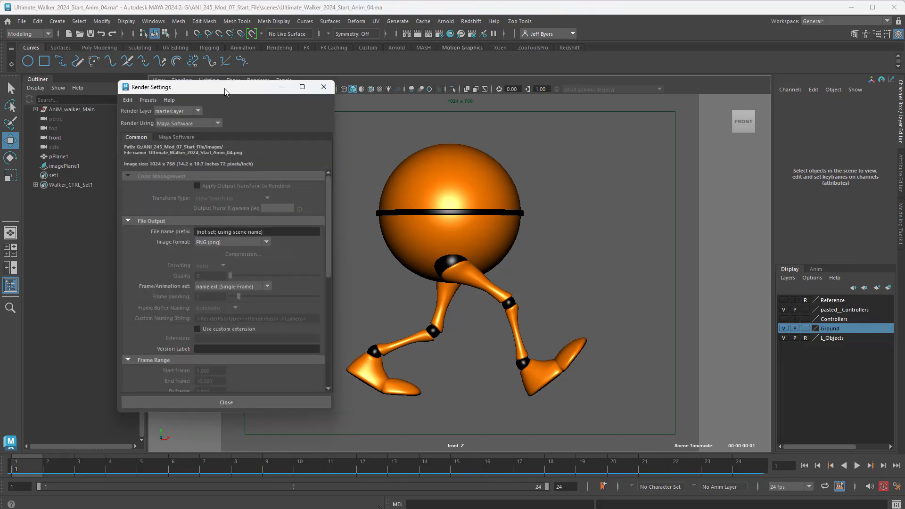
drag(225, 91, 324, 101)
click(316, 134)
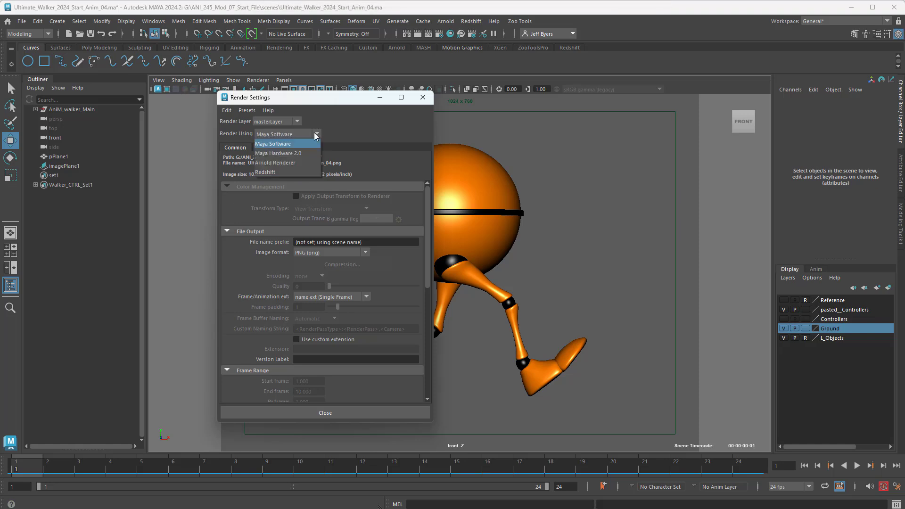
click(277, 163)
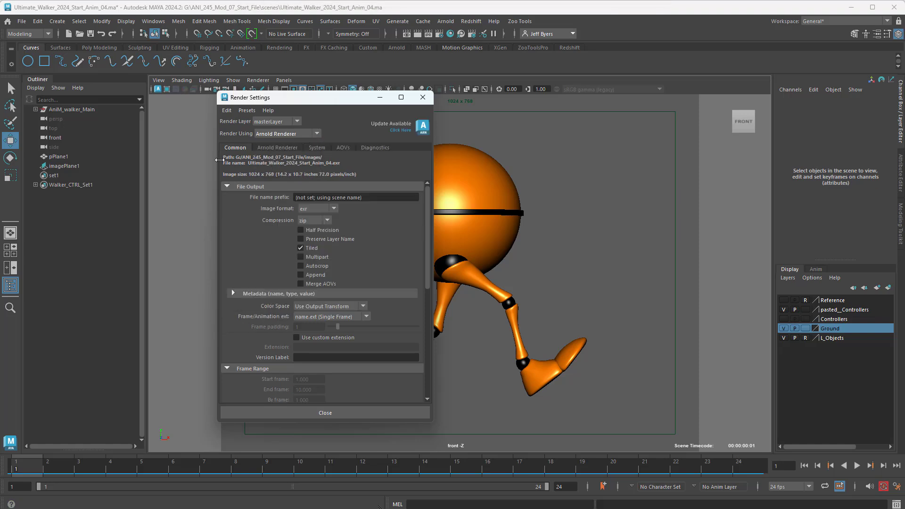
Set the render image size to the HD_1080 preset and close the render settings
scroll(344, 252, down, 5)
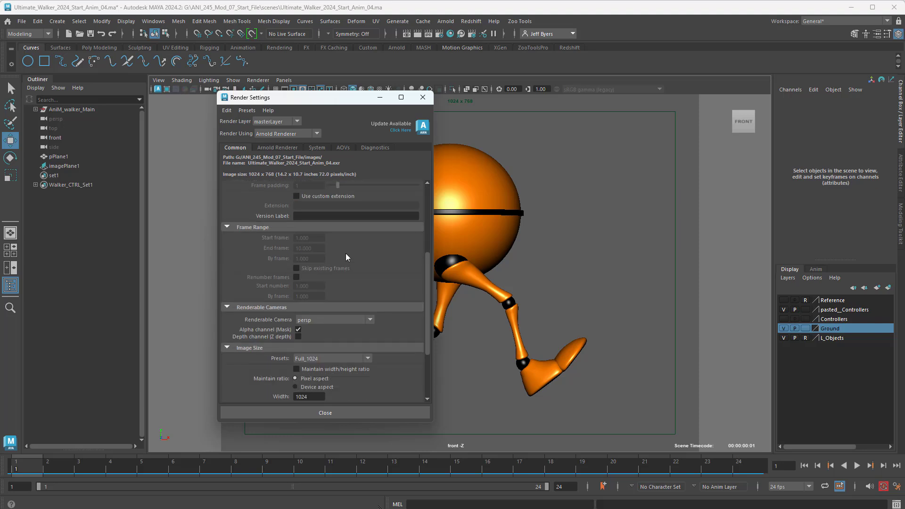
scroll(346, 253, down, 2)
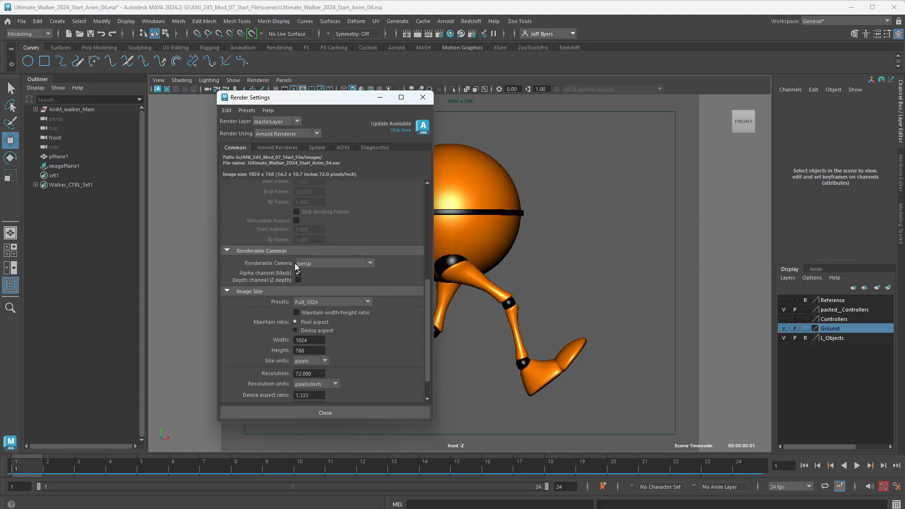
scroll(358, 294, down, 1)
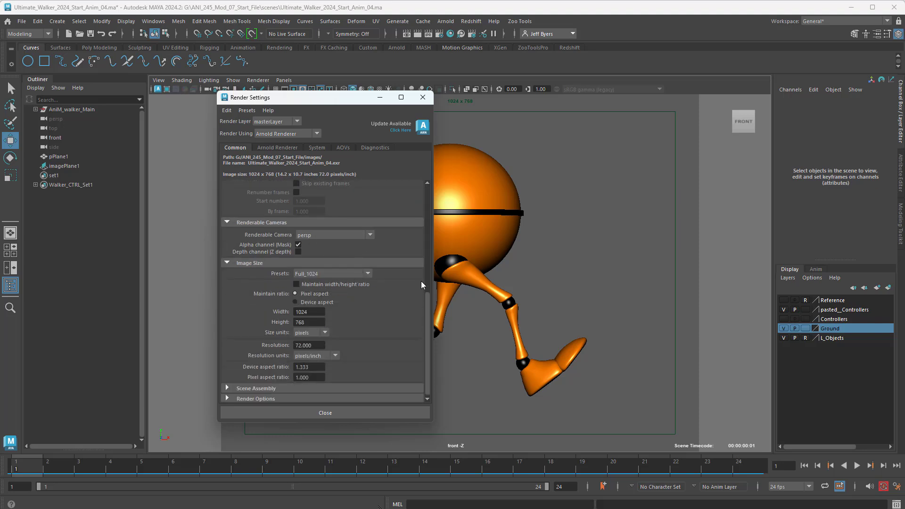
click(369, 272)
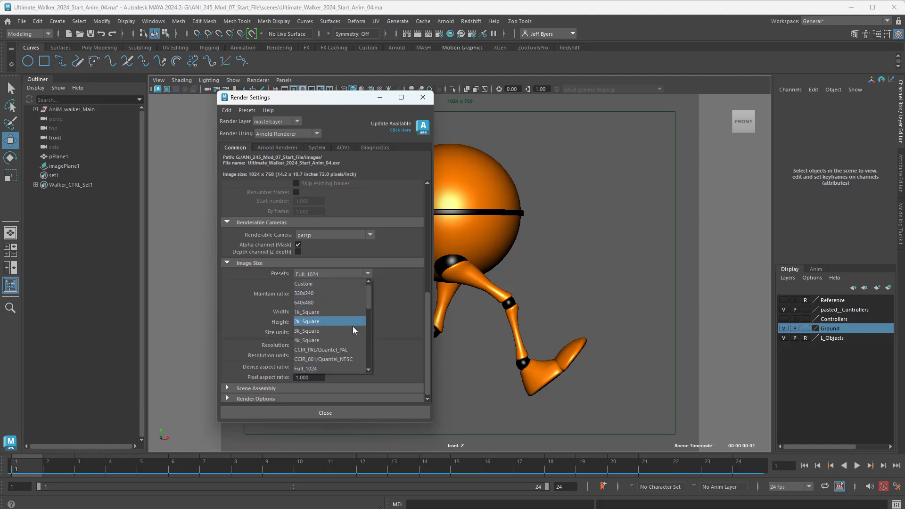
scroll(352, 324, down, 1)
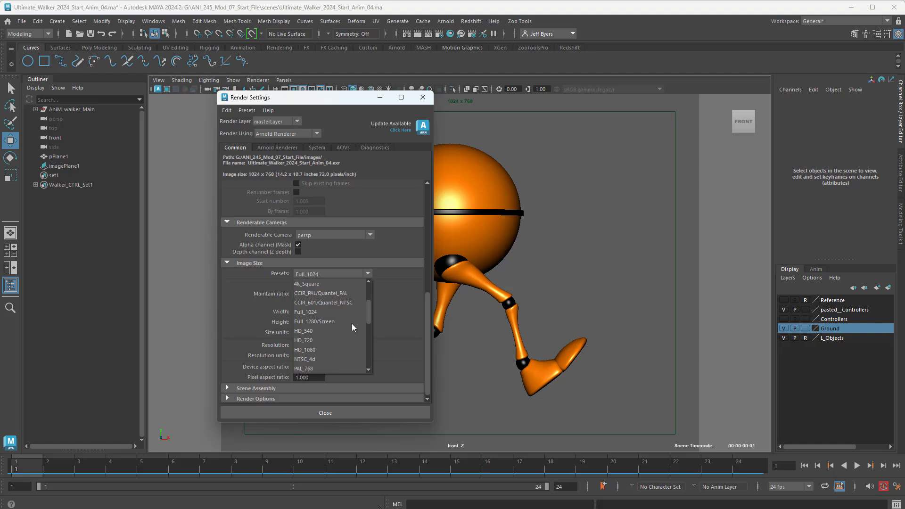
scroll(352, 323, down, 2)
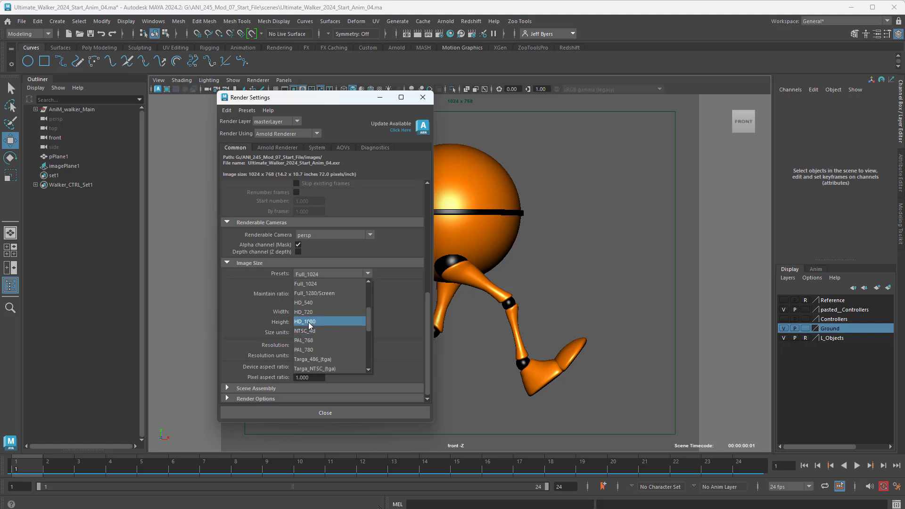
click(308, 322)
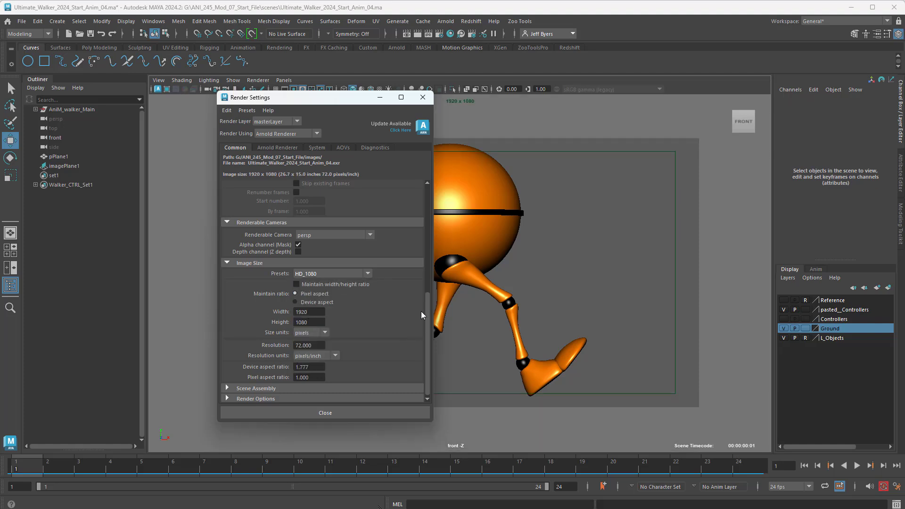
click(423, 98)
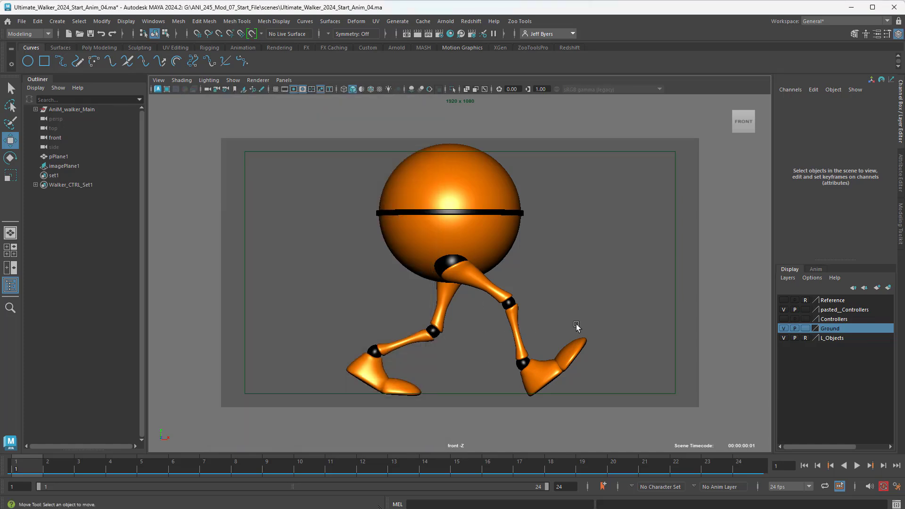
Frame the walker smaller within the front view's safe-action area, checking the fit during playback, and return to frame 1
alt+right_drag(576, 324, 545, 326)
alt+middle_drag(545, 326, 530, 328)
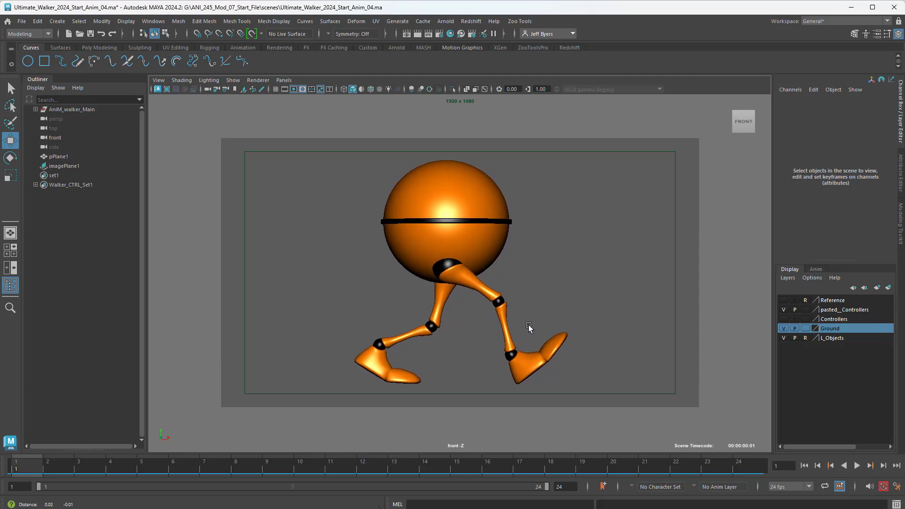
click(857, 466)
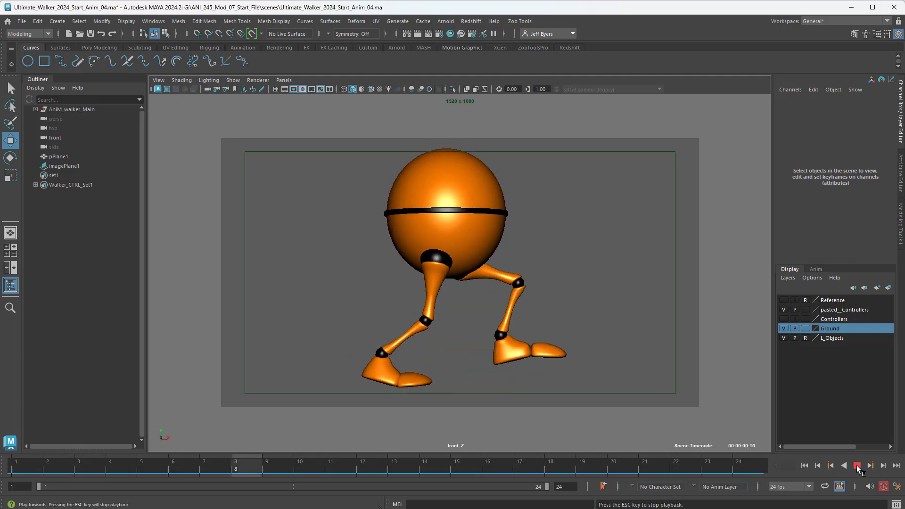
alt+right_drag(621, 356, 601, 357)
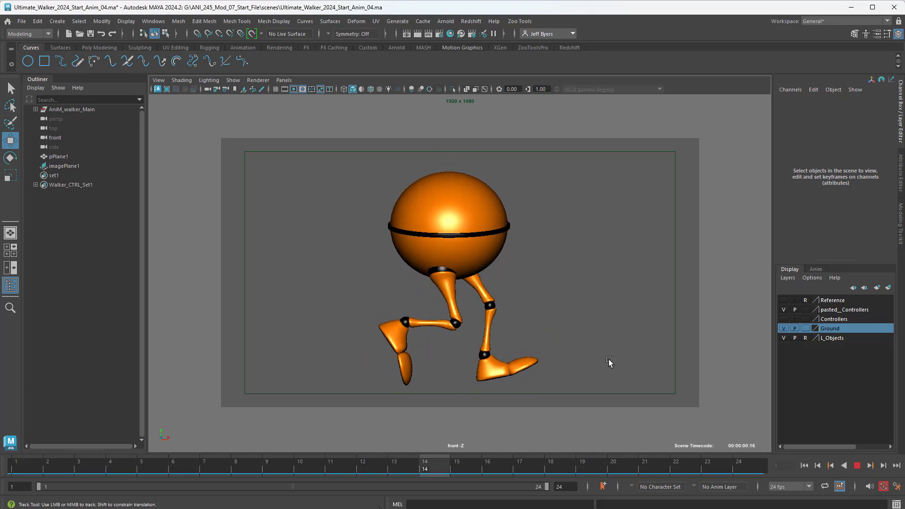
click(860, 469)
click(811, 465)
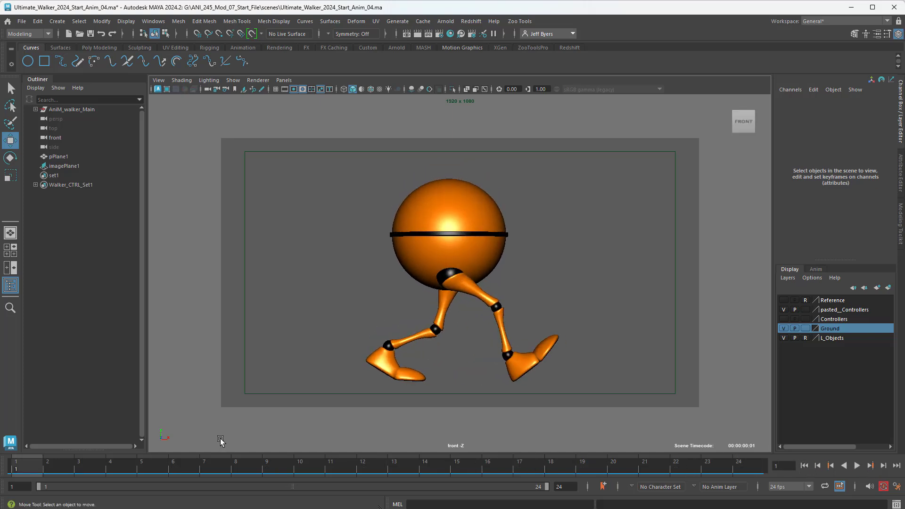
Open the Playblast options and set the display size to From Render Settings and the frame padding to 2
right_click(85, 465)
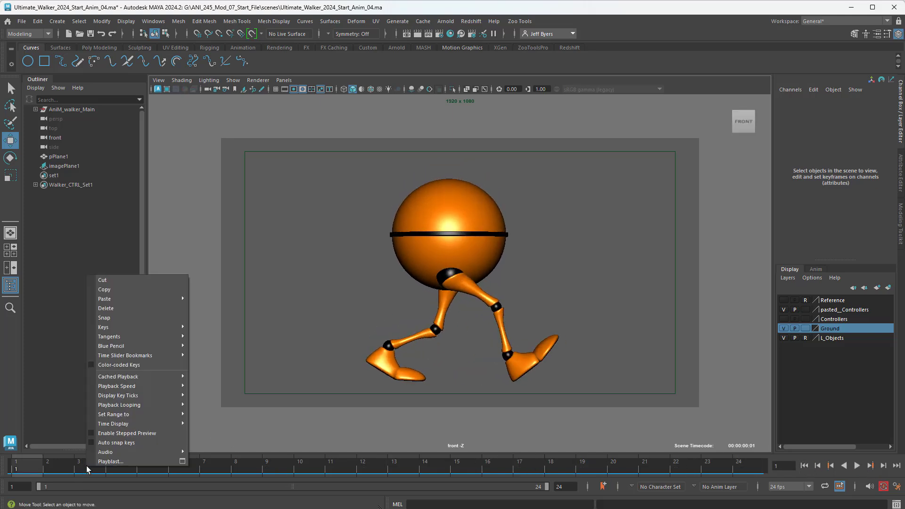
click(182, 461)
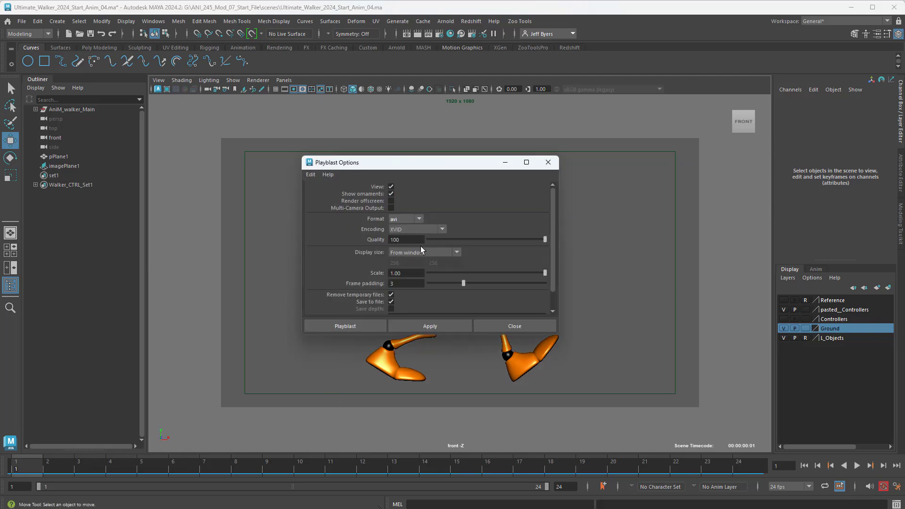
click(455, 253)
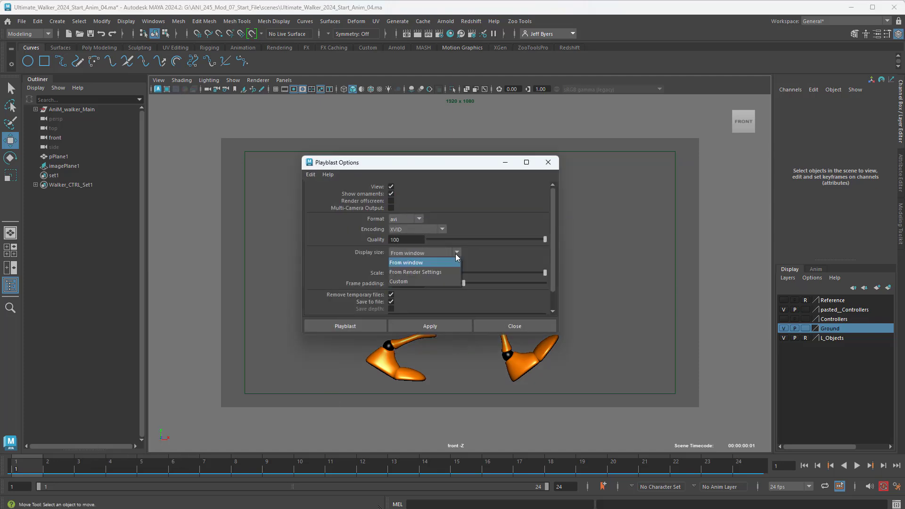
click(417, 276)
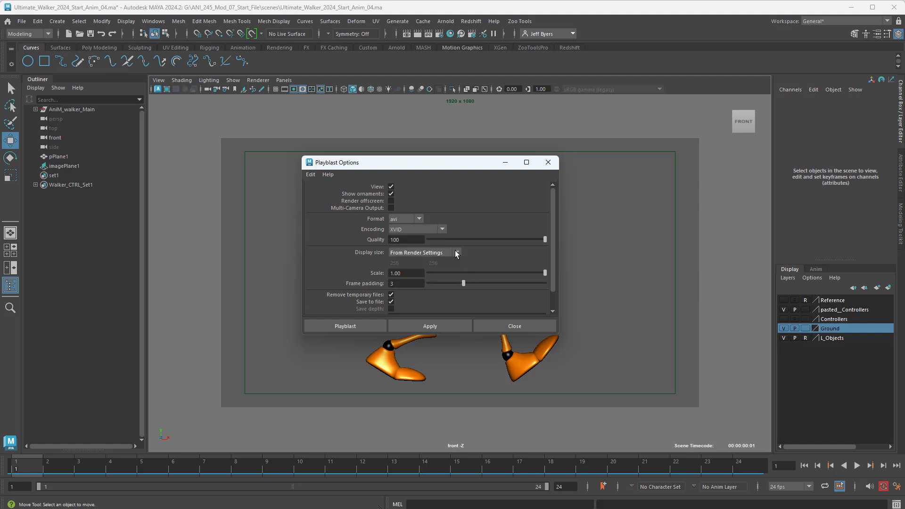
double_click(402, 284)
text(2)
scroll(464, 295, down, 2)
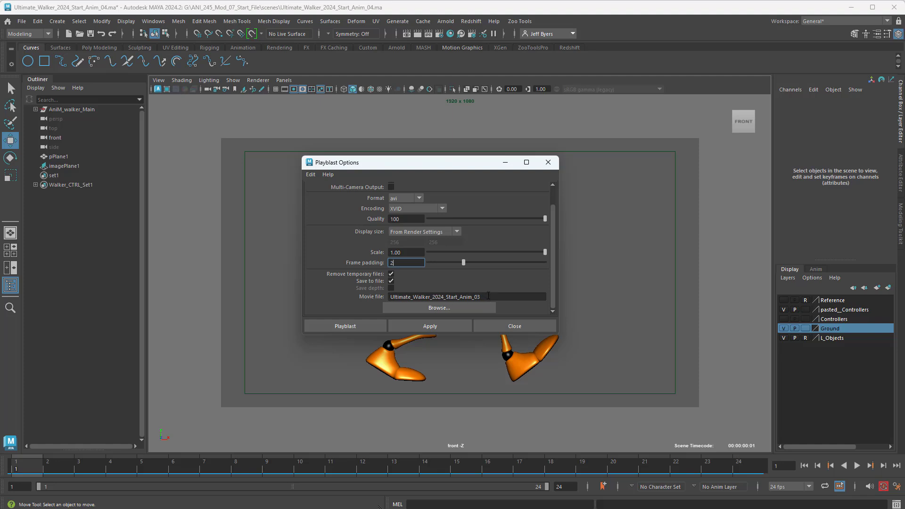
Replace the playblast's movie file name with the animator's name followed by _Walker_Side_View
drag(482, 296, 382, 298)
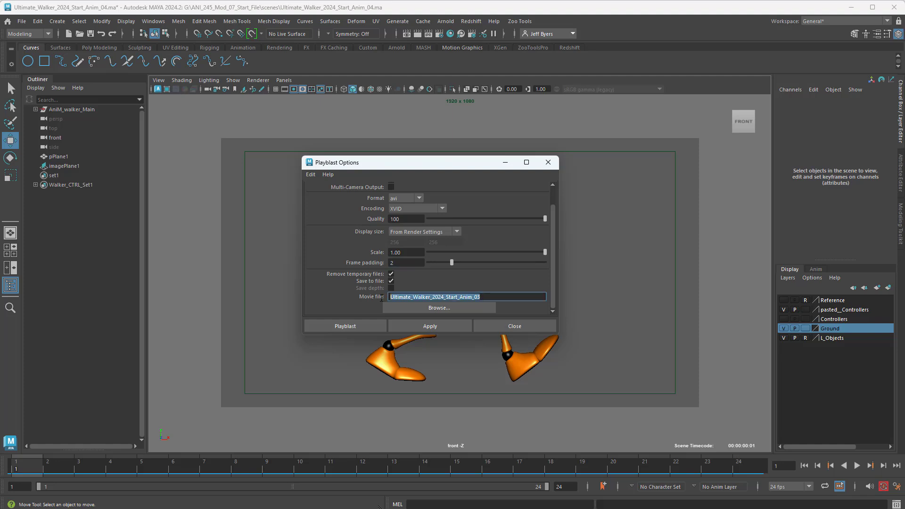
key(BackSpace)
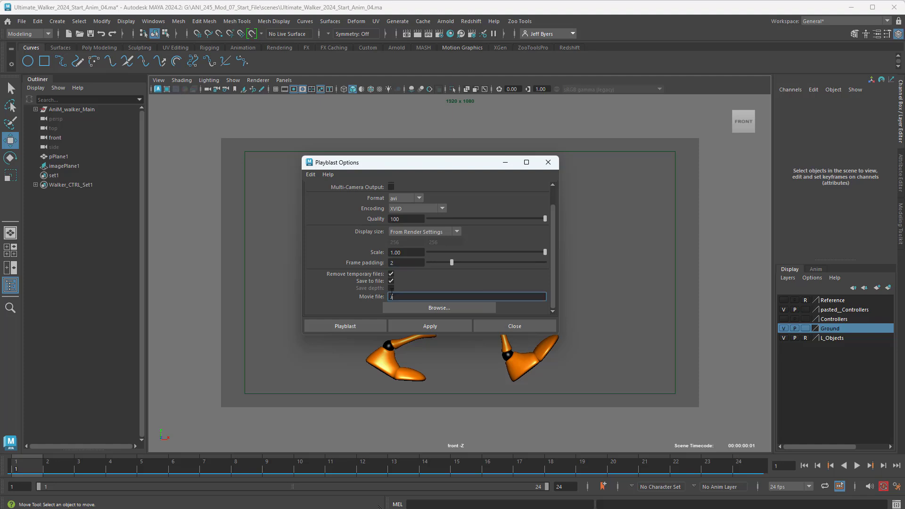
text(JByers_Walker_Side_Vies)
key(BackSpace)
text(w)
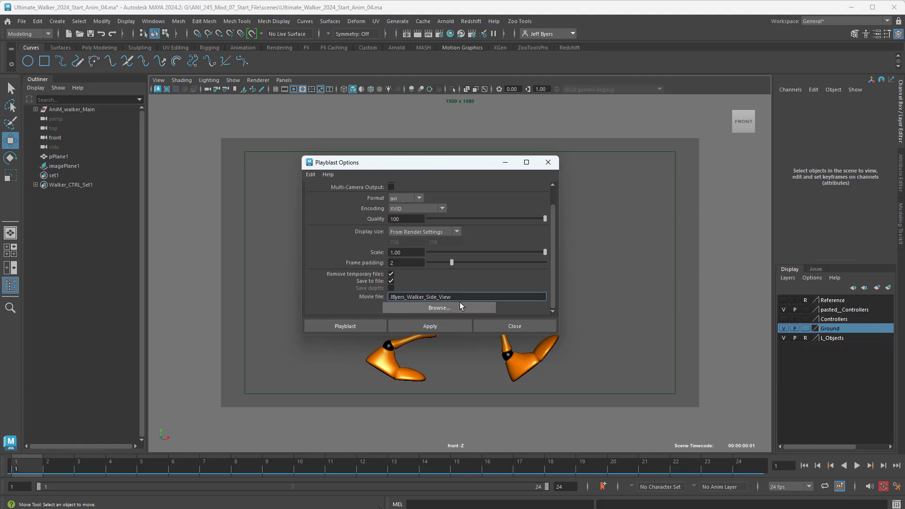
Browse to the Desktop as the playblast's save location and name the movie with the animator's name followed by _Walker_Side_View
click(448, 307)
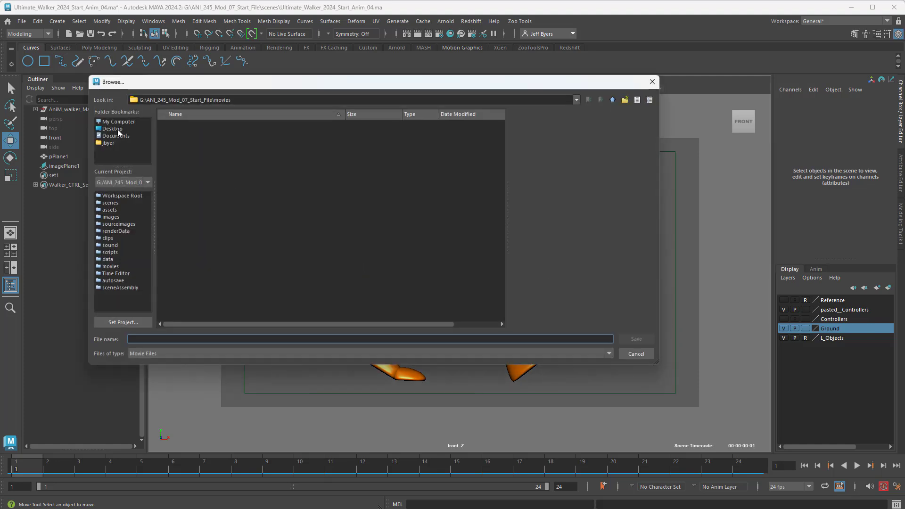
click(113, 128)
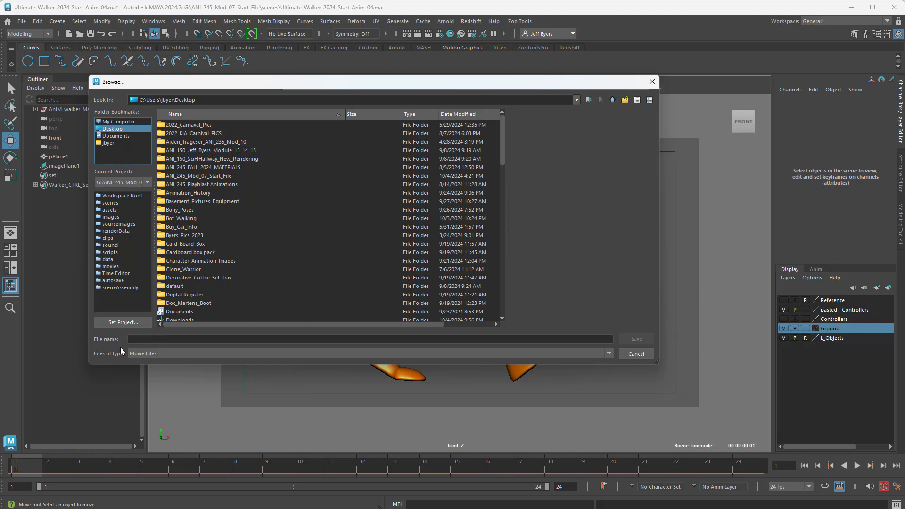
click(147, 337)
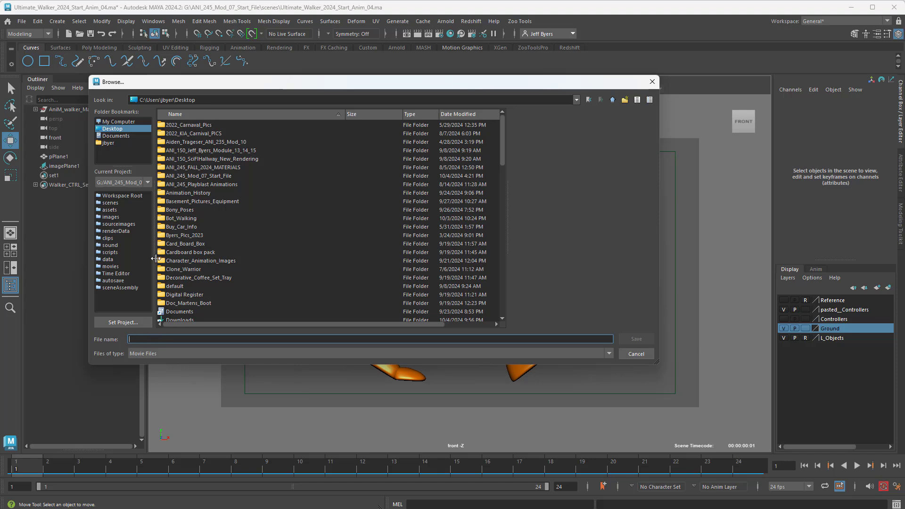
text(JByers)
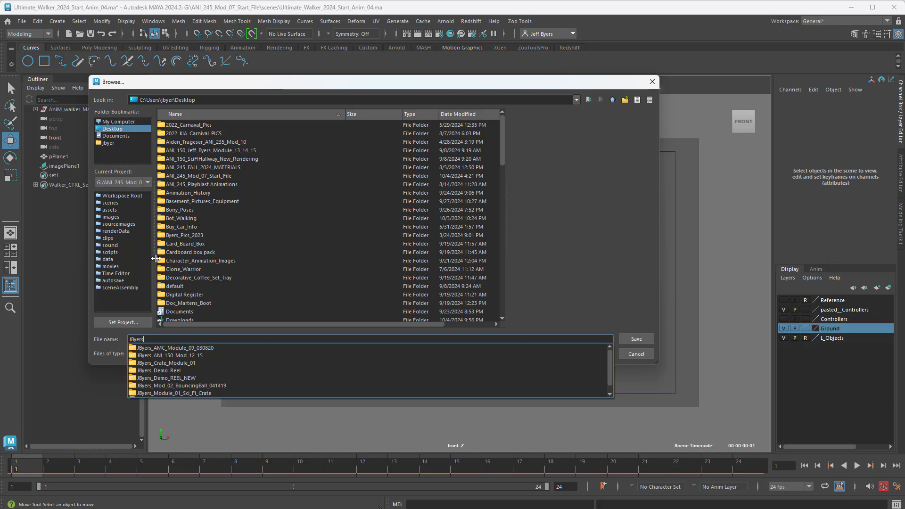
text(_Wal)
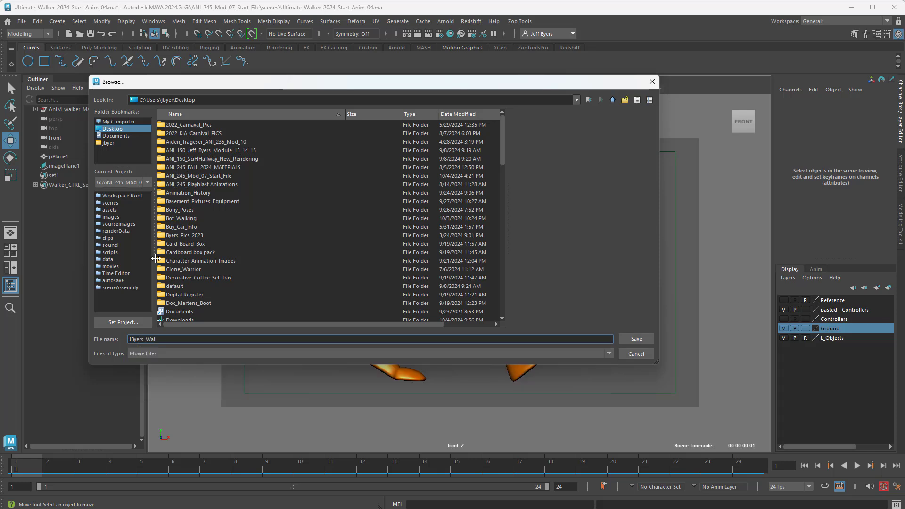
key(BackSpace)
text(lker_Side_View)
drag(171, 338, 123, 338)
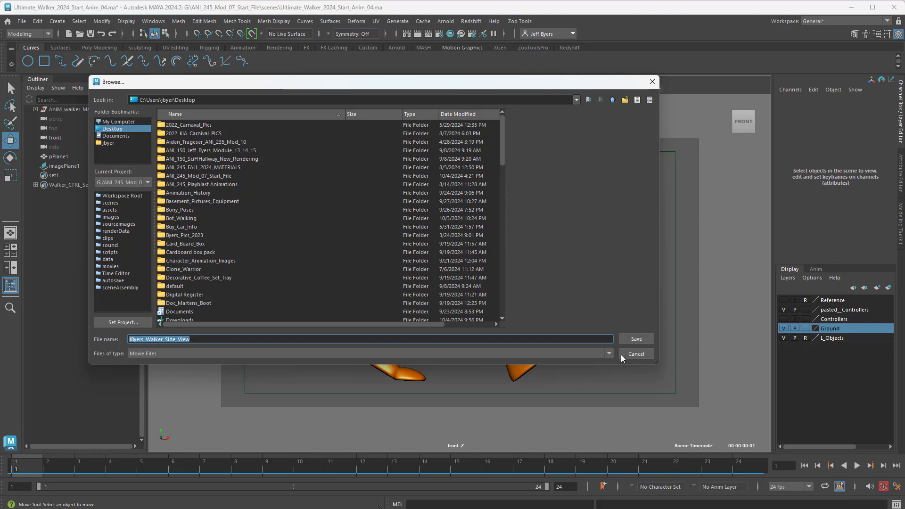
click(632, 339)
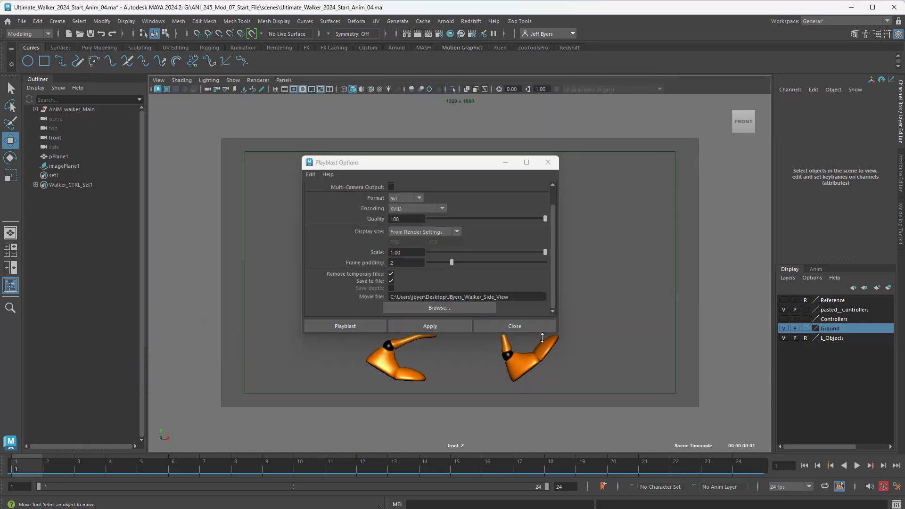
Create the front-view playblast, review the movie on repeat in the media player, and minimize the player
click(365, 324)
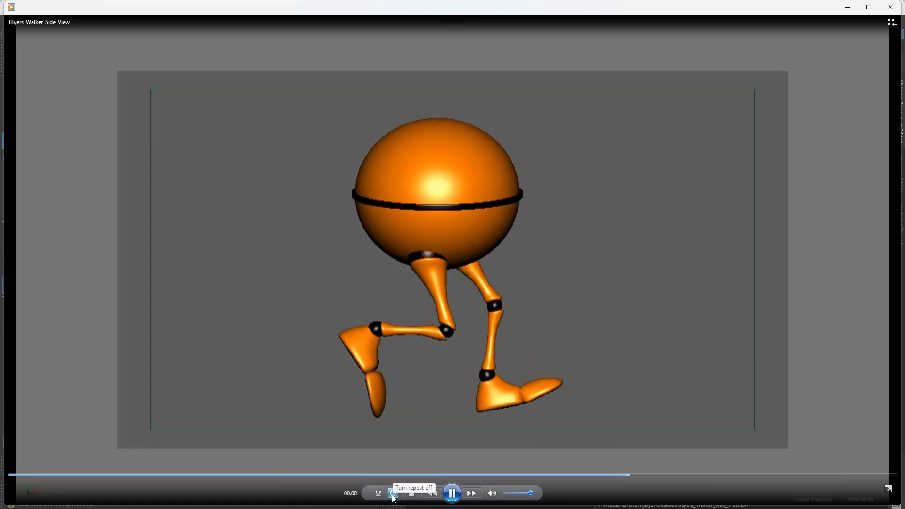
click(394, 496)
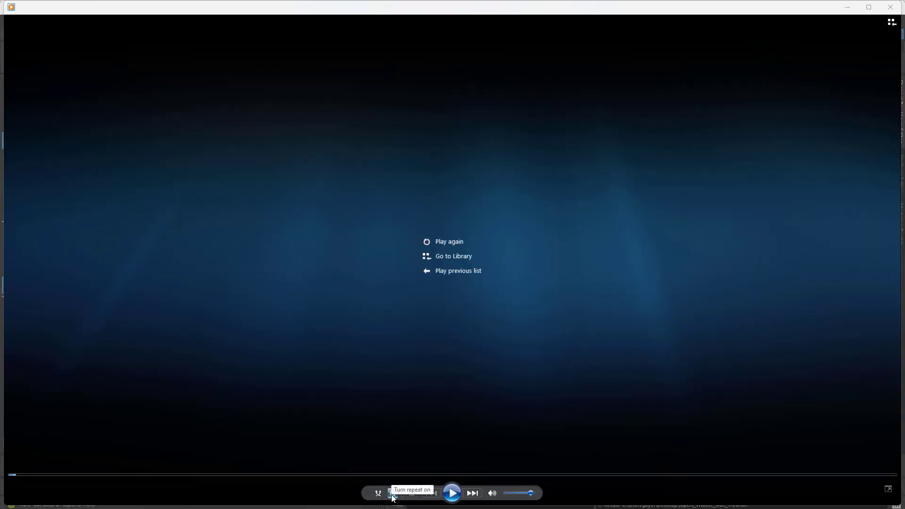
click(392, 495)
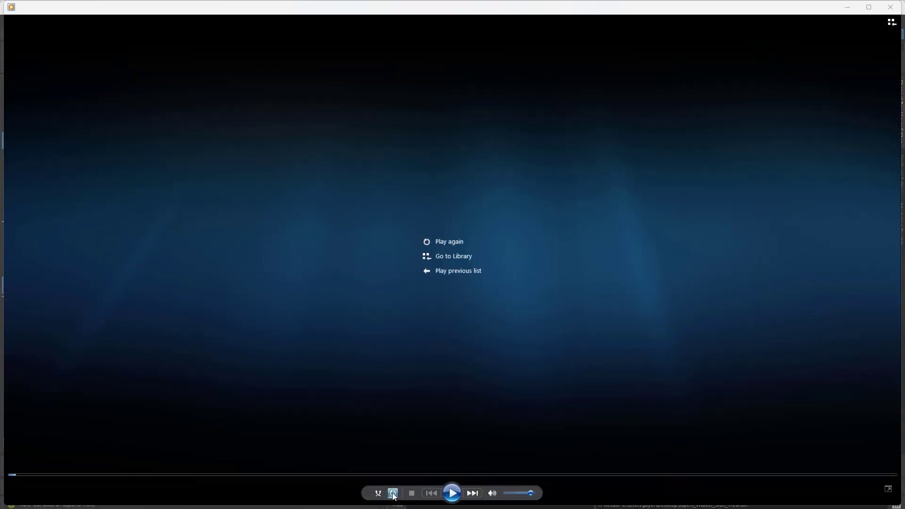
click(451, 493)
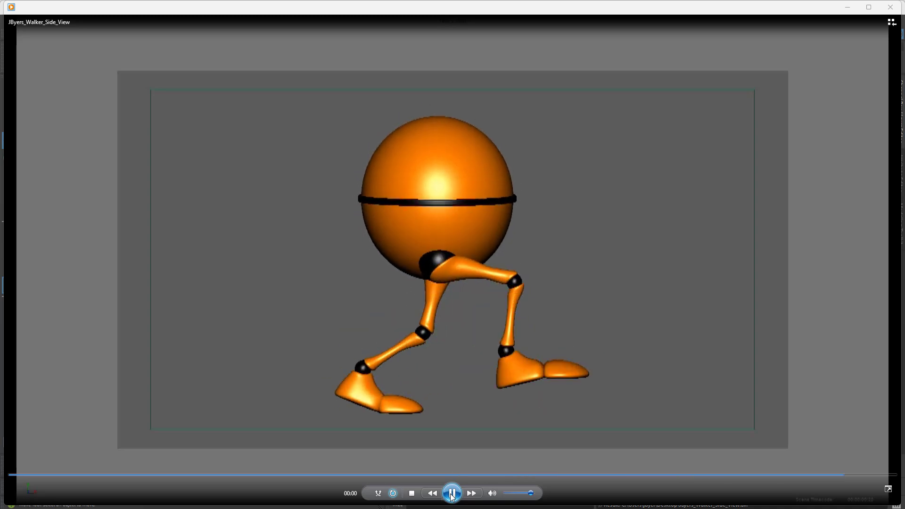
click(452, 494)
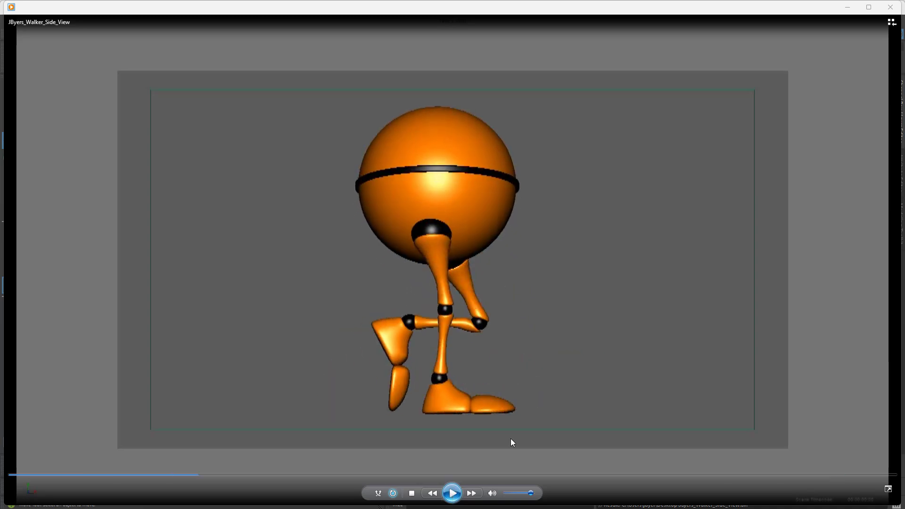
click(847, 8)
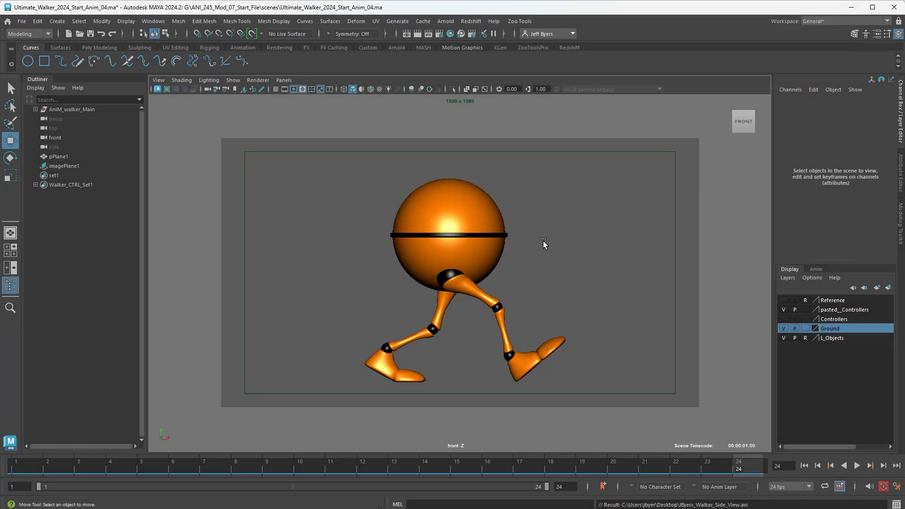
Switch from the front view to a full-size side view and frame the walker closely
key(space)
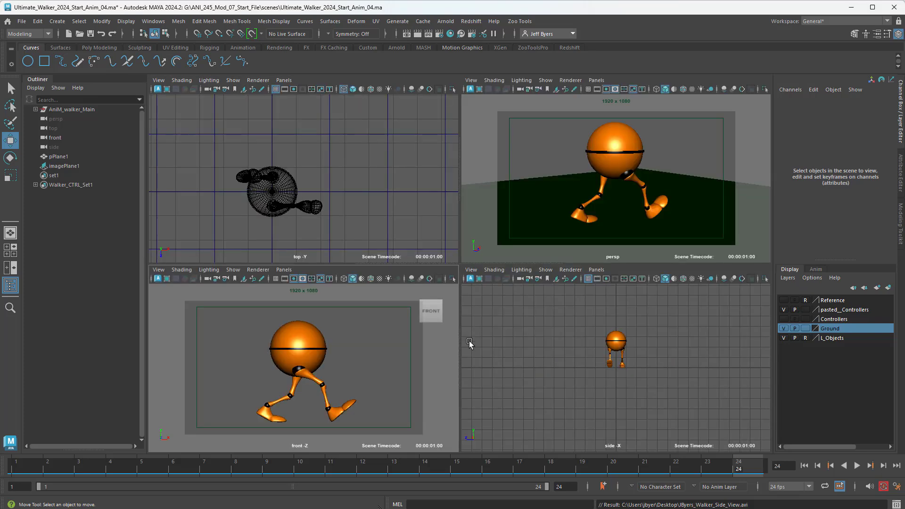
key(space)
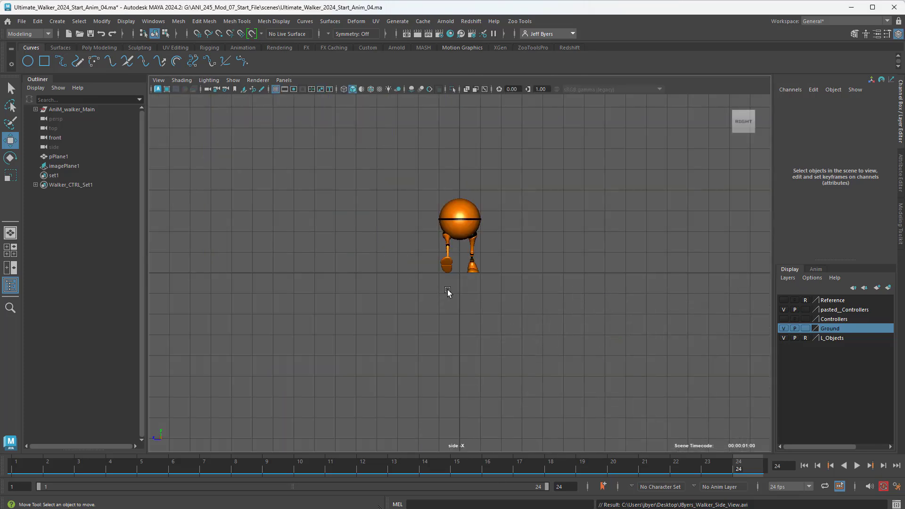
scroll(454, 297, up, 5)
scroll(479, 279, up, 6)
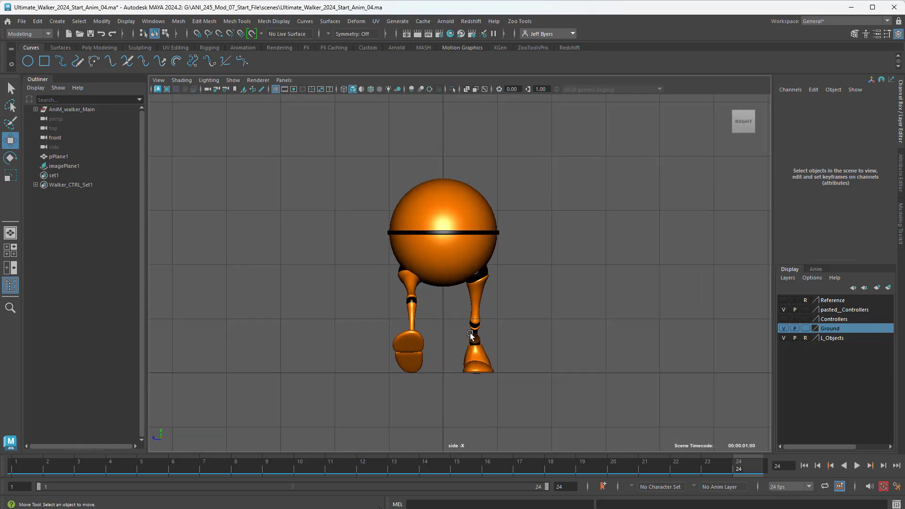
scroll(513, 318, down, 6)
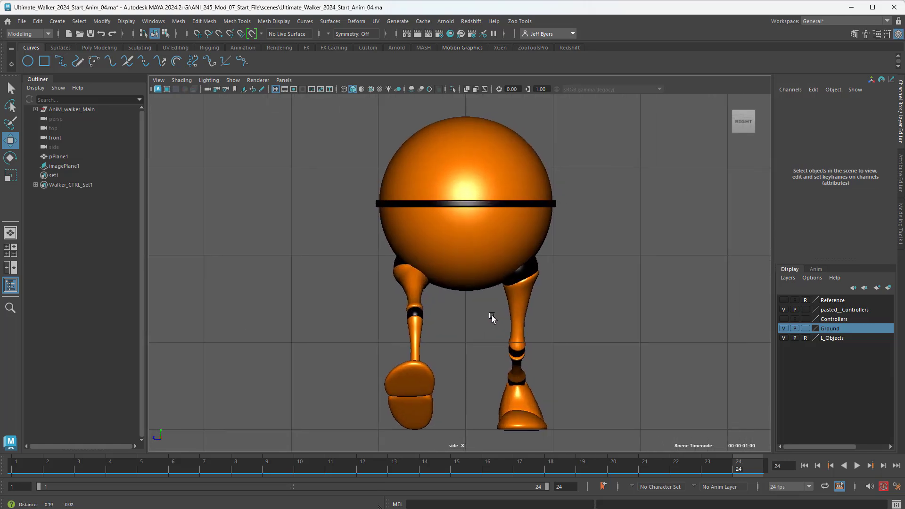
scroll(501, 321, up, 6)
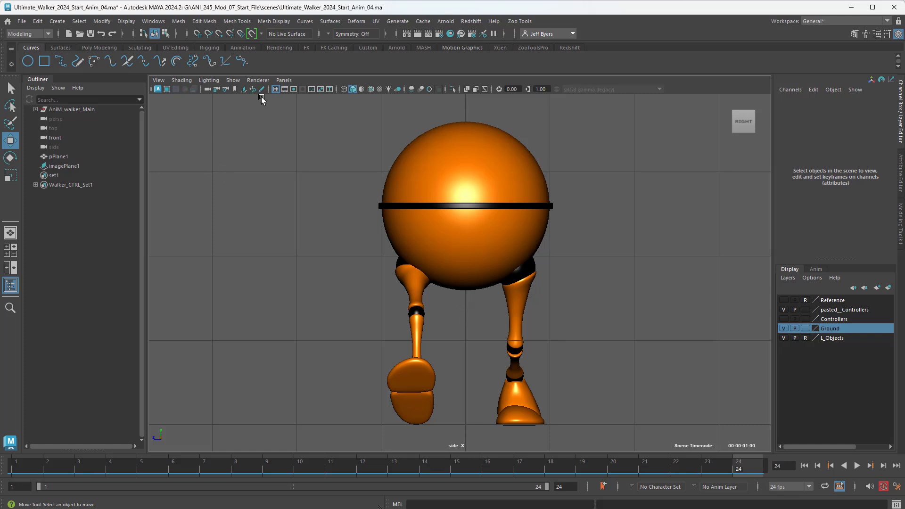
Display the 1920 x 1080 resolution gate with its mask in the side view and hide the grid
click(285, 90)
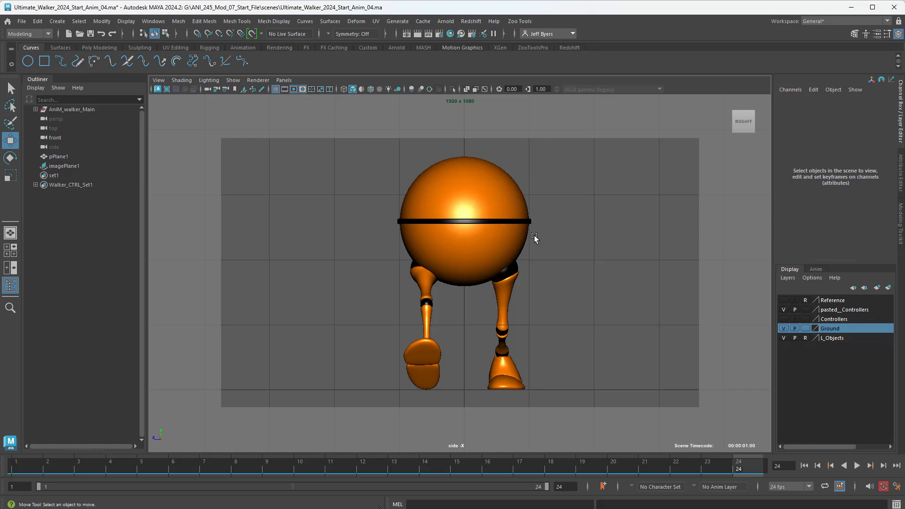
click(233, 80)
mouse_move(259, 121)
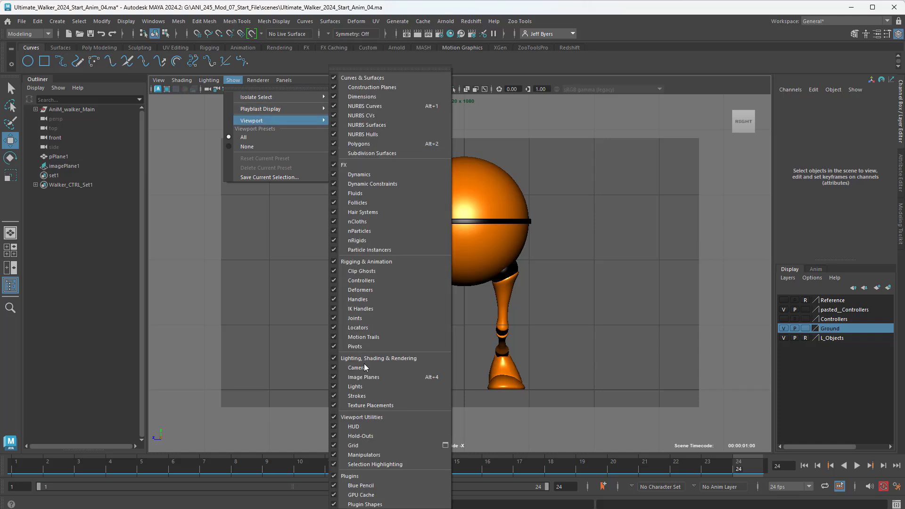
click(354, 445)
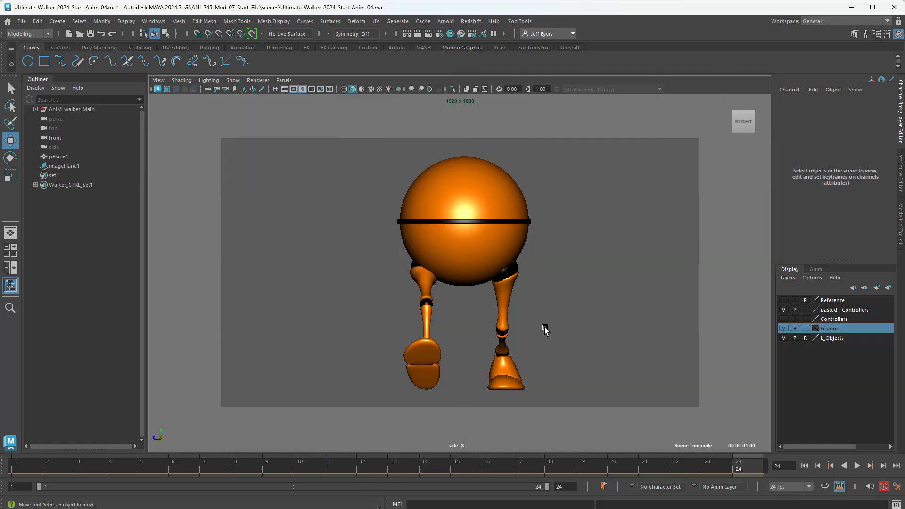
Play the walk cycle in the side view and display the safe-action guide to frame the walker
click(856, 466)
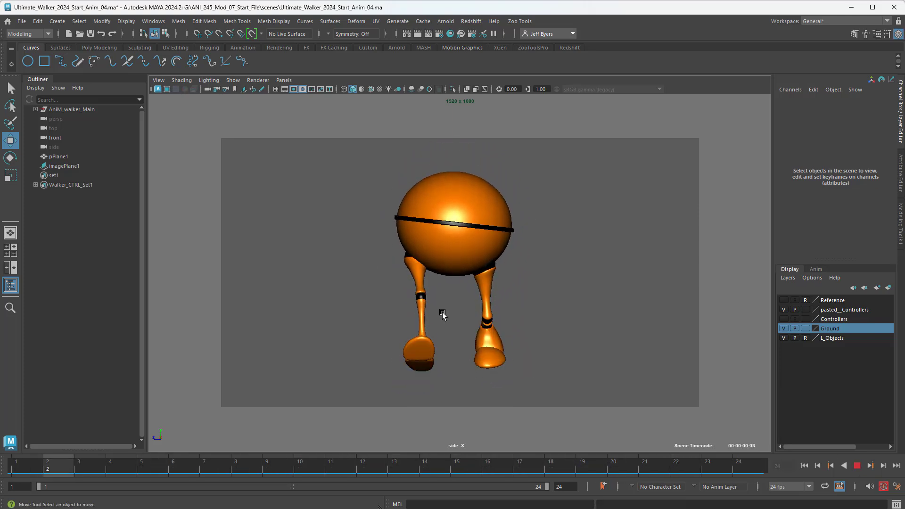
click(320, 89)
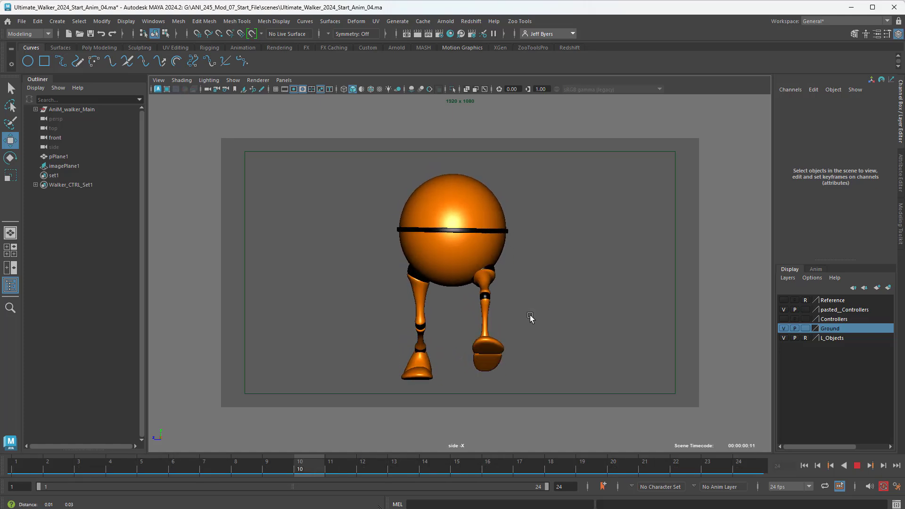
Stop playback, scrub and replay the walk cycle in the side view, and return to frame 1
click(857, 466)
drag(398, 465, 16, 462)
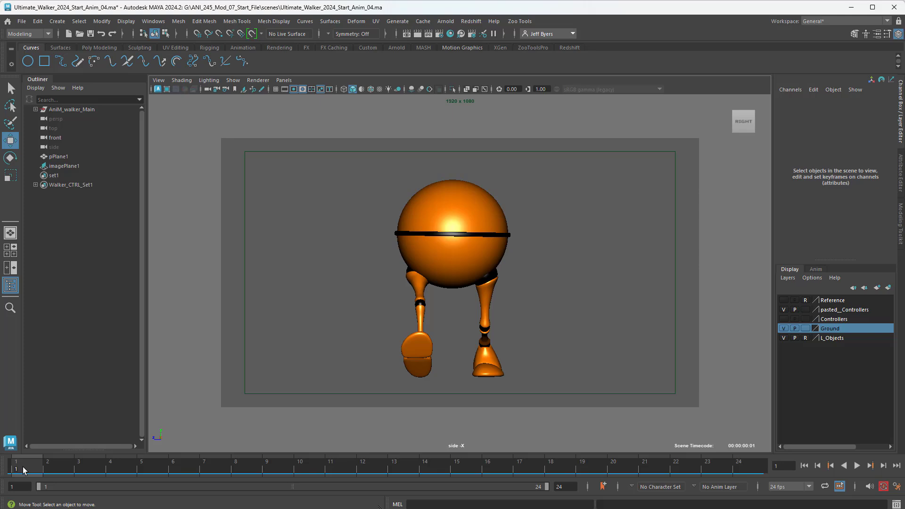
click(857, 466)
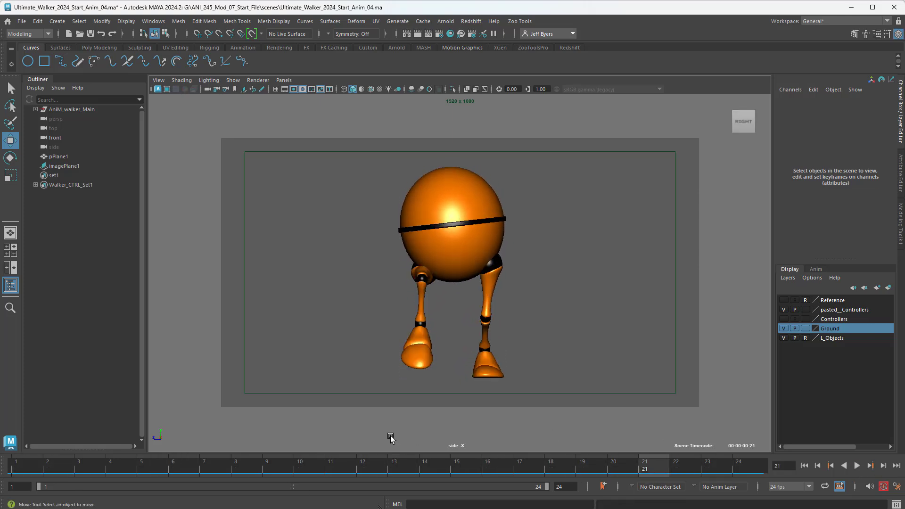
drag(657, 464, 7, 441)
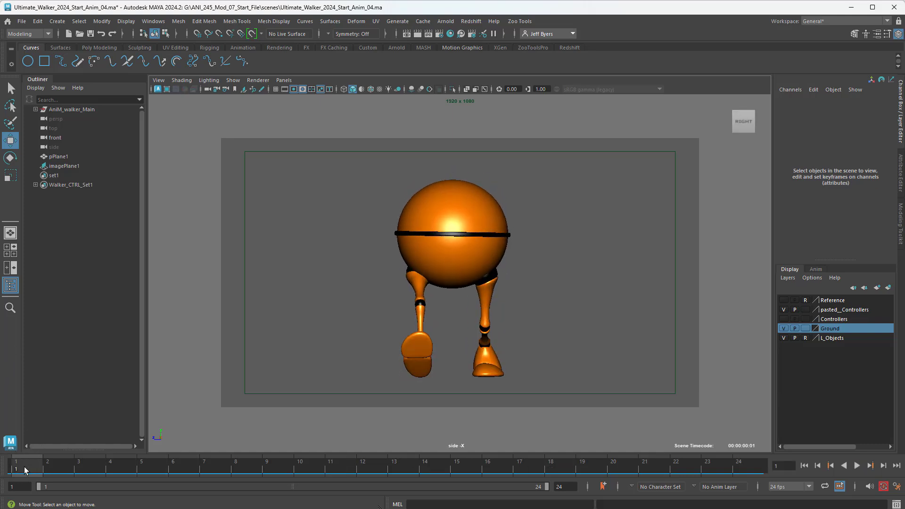
mouse_move(22, 465)
mouse_down()
mouse_move(62, 466)
mouse_move(17, 466)
mouse_up()
Open the Playblast options and browse to the Desktop as the movie file's save location
right_click(94, 464)
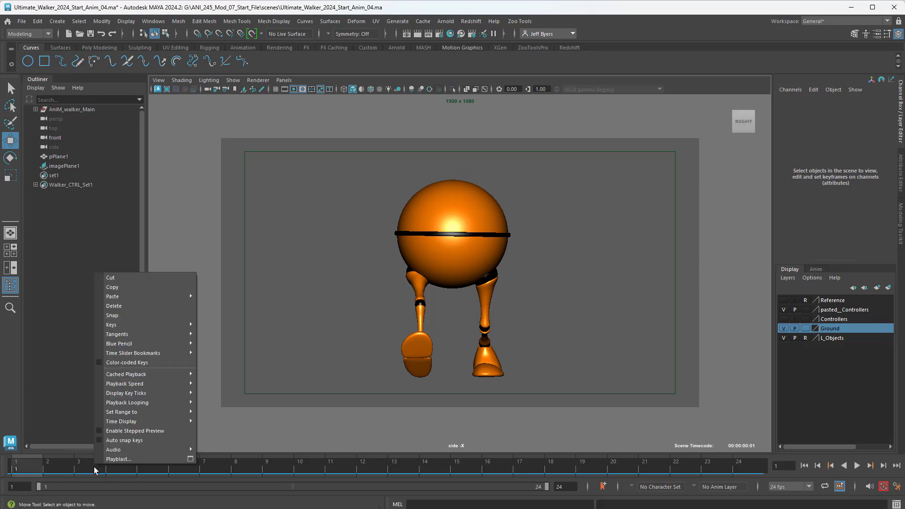
click(191, 459)
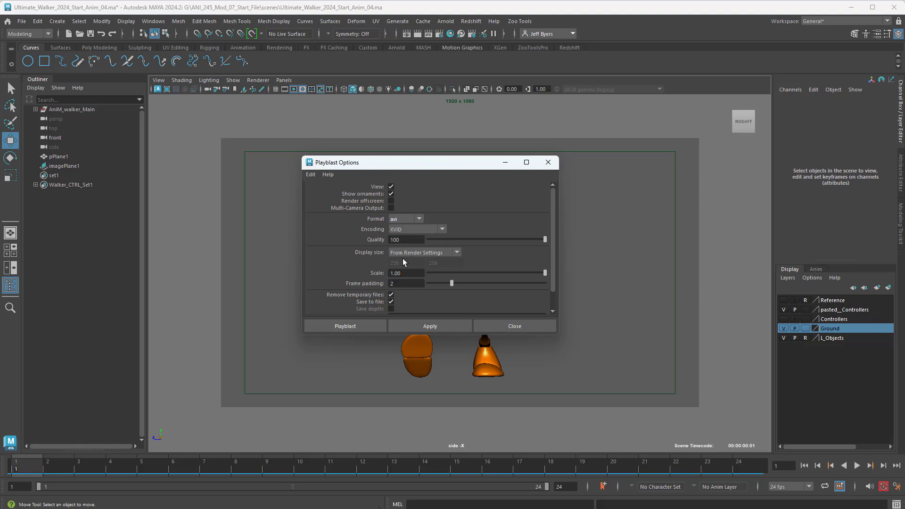
scroll(551, 281, down, 2)
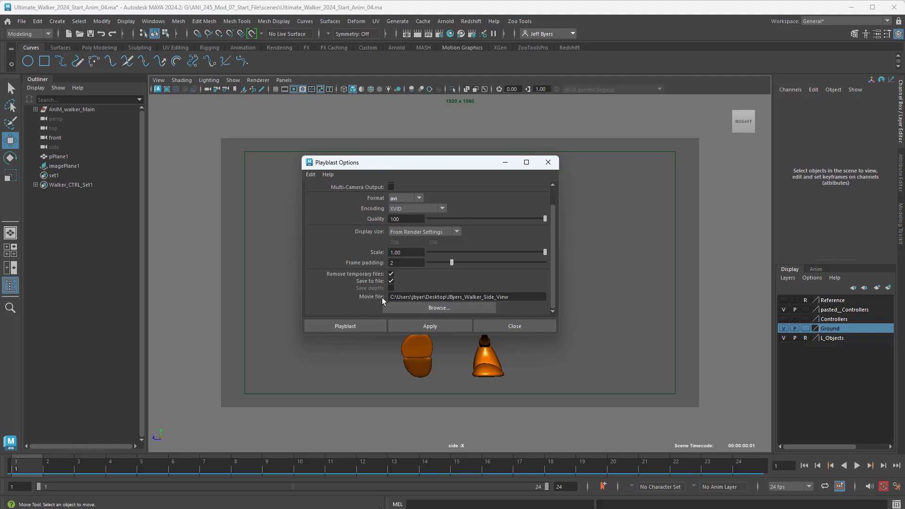
click(439, 309)
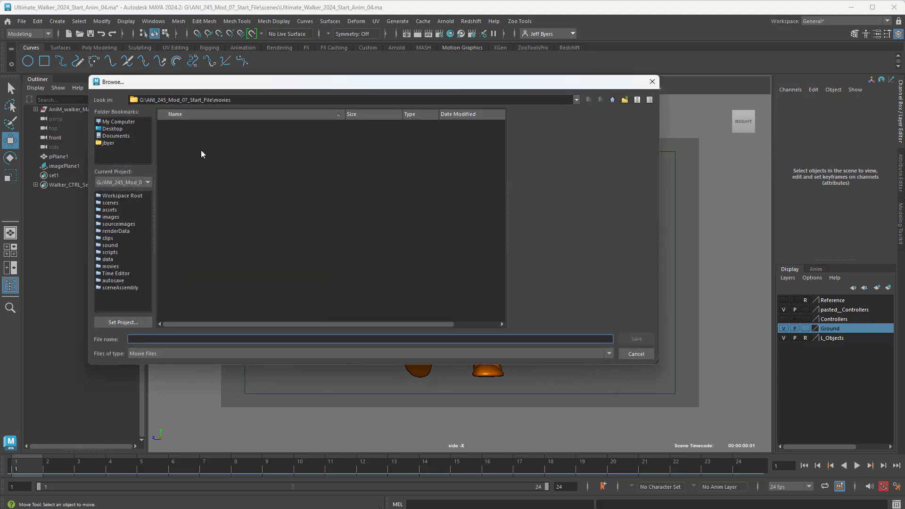
click(112, 128)
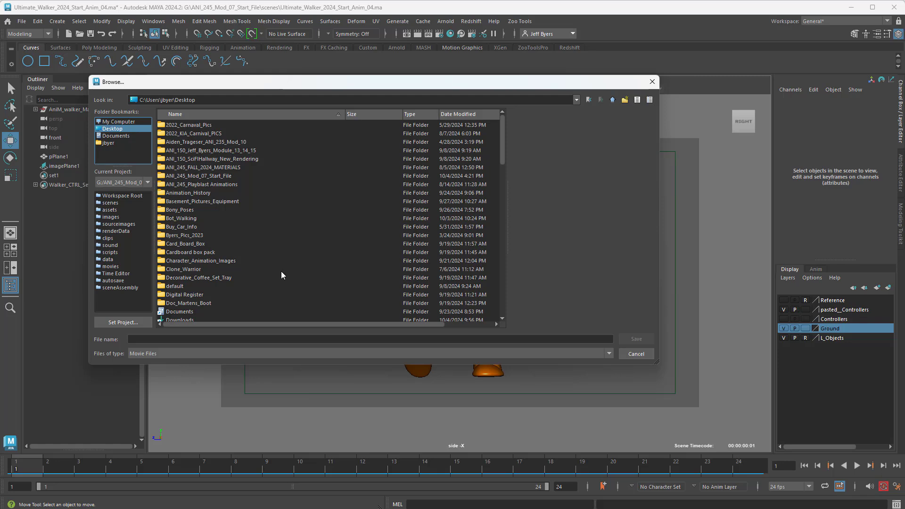
scroll(281, 270, down, 20)
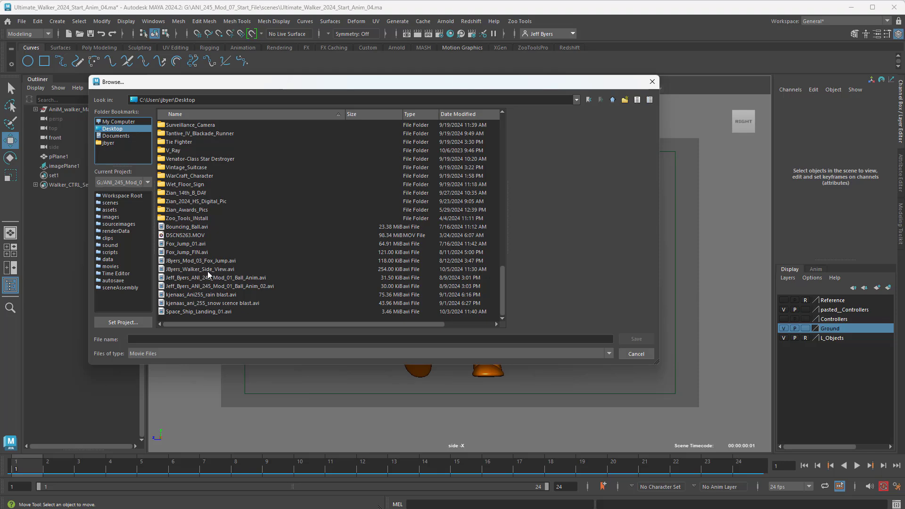
Save the movie file path under the author's name prefix followed by Walker_Front_View
click(153, 339)
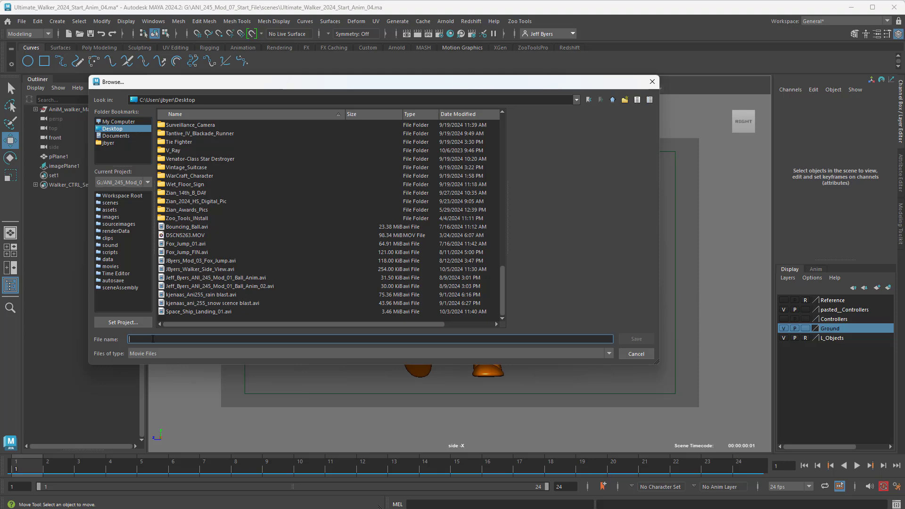
text(JByers_Walker_Side_View)
click(212, 341)
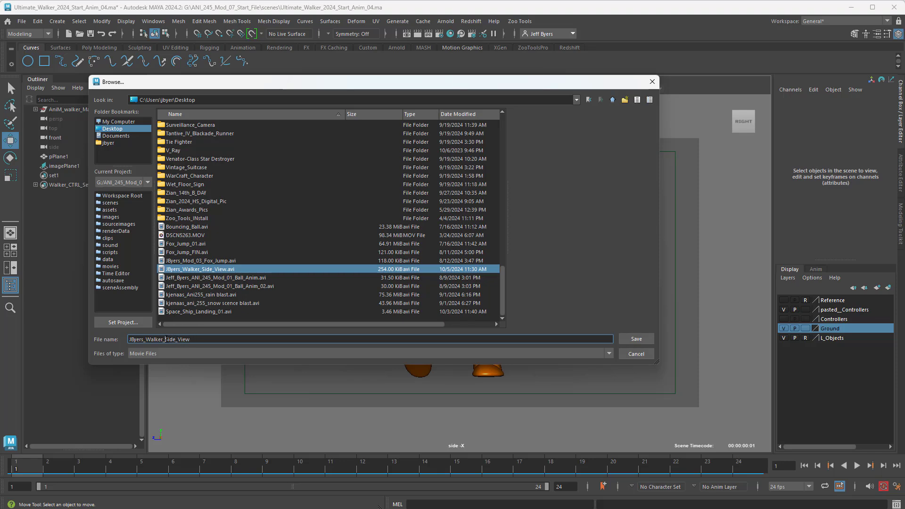
double_click(168, 340)
text(Front)
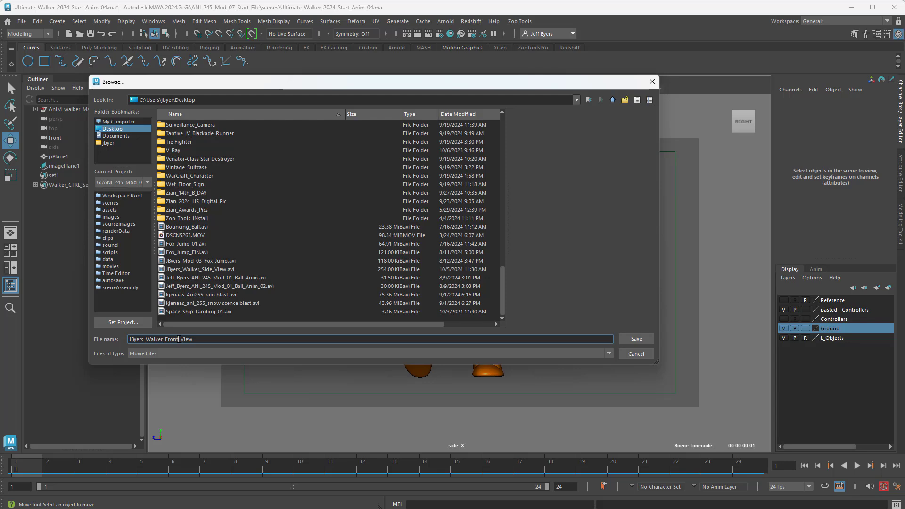
key(Return)
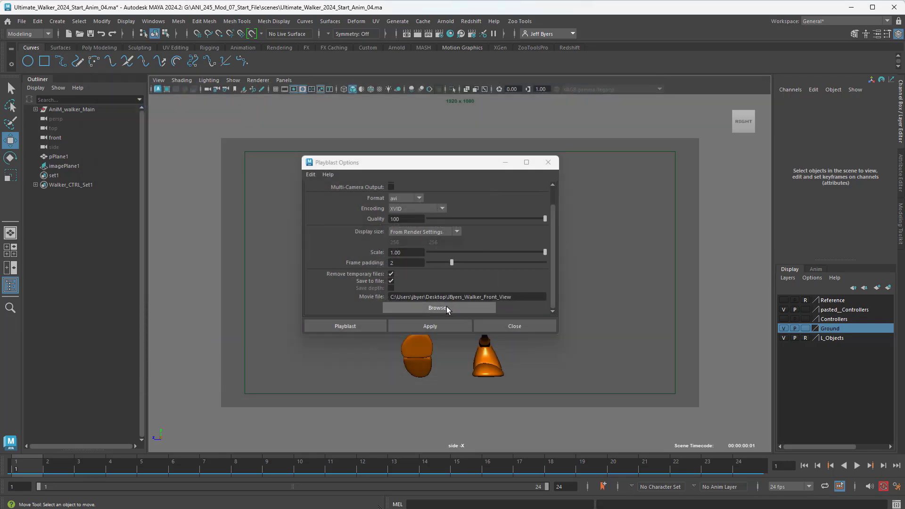
Create the playblast, review the Walker_Front_View movie on repeat in the media player, and close the player
click(354, 327)
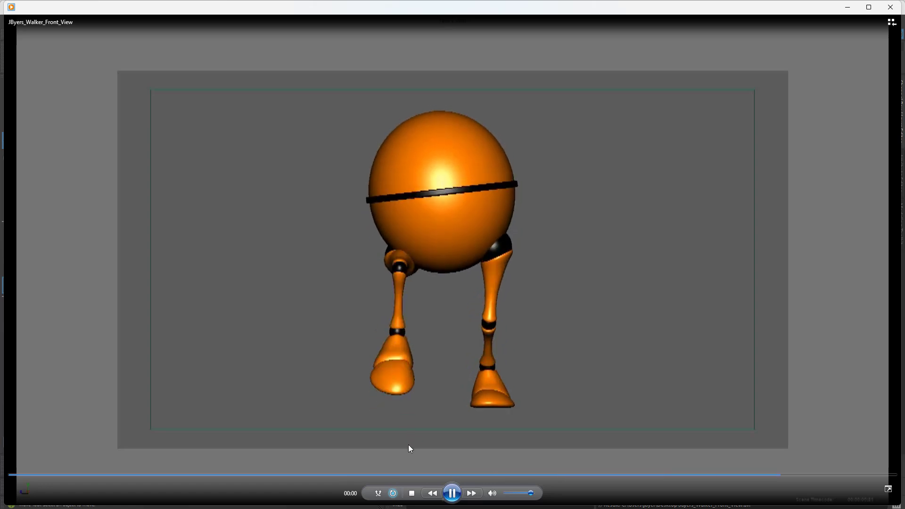
click(393, 494)
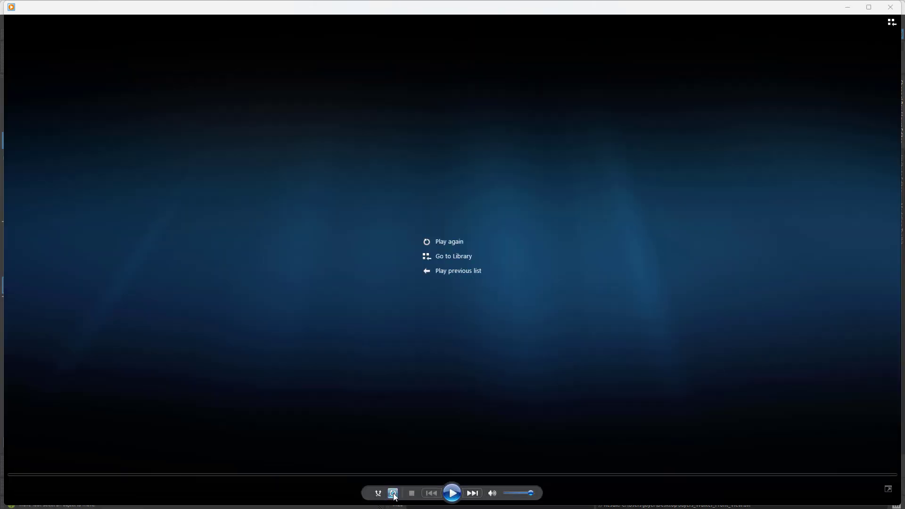
click(460, 494)
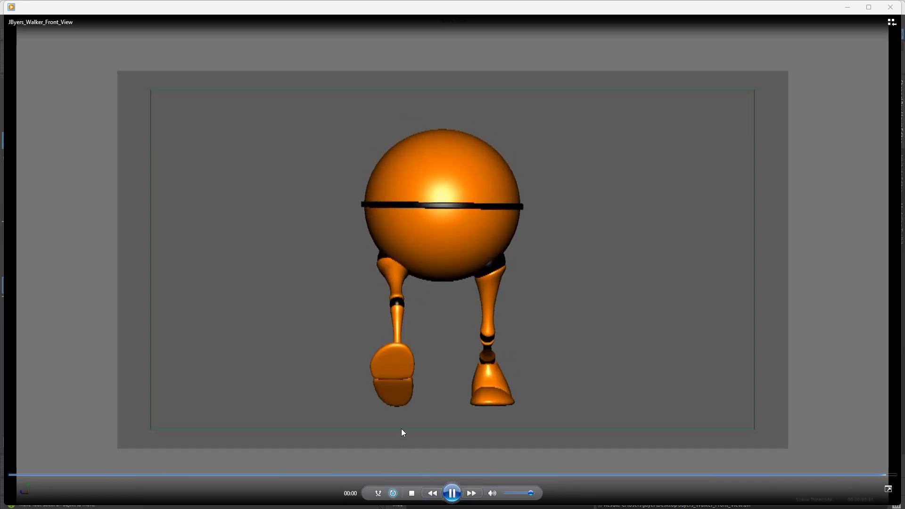
click(453, 494)
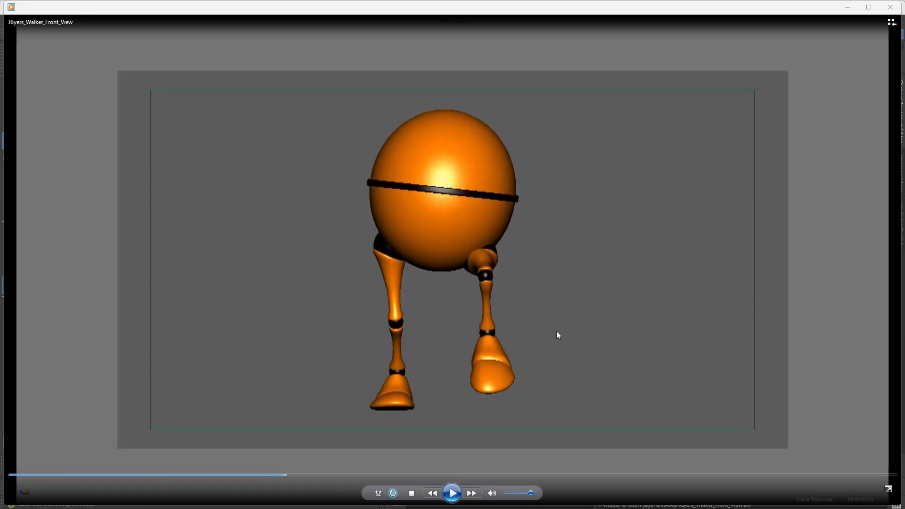
click(890, 7)
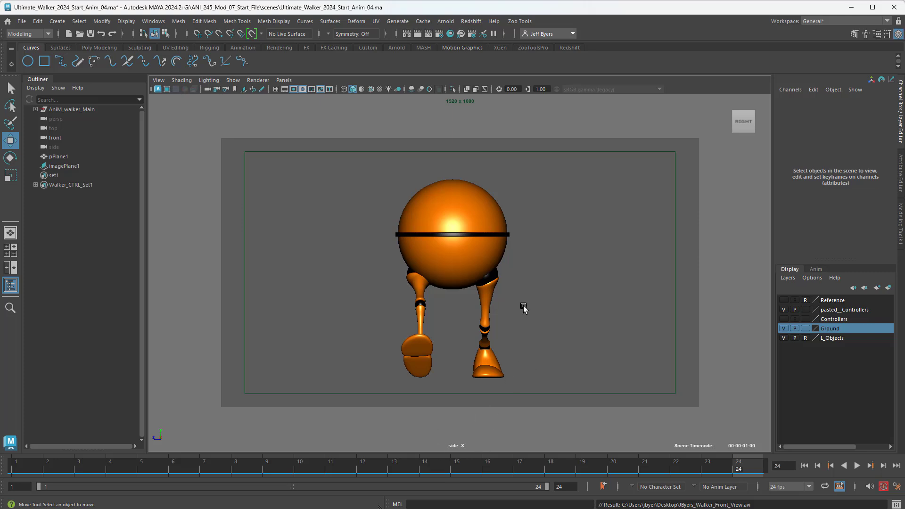
Switch to a full-size perspective view and frame the walker small and centred on the ground plane from a three-quarter angle
key(space)
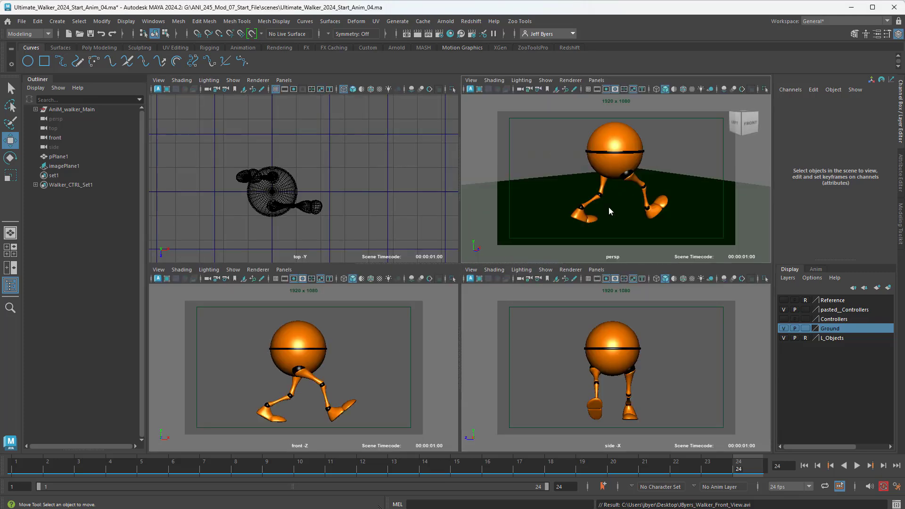
key(space)
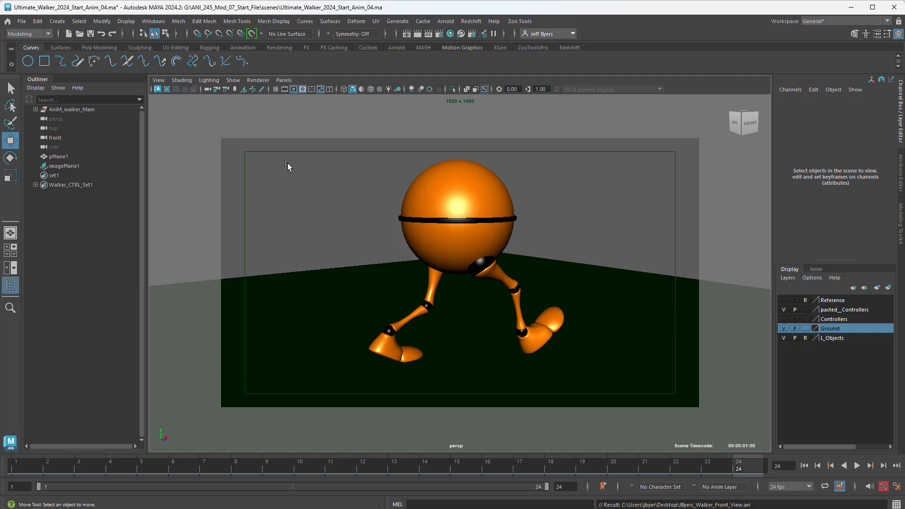
alt+drag(481, 228, 402, 232)
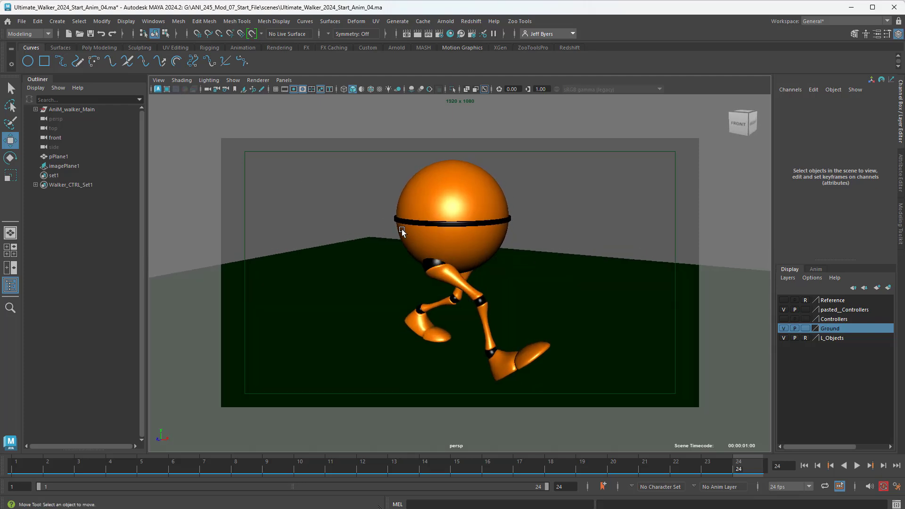
scroll(402, 232, down, 5)
scroll(401, 228, up, 2)
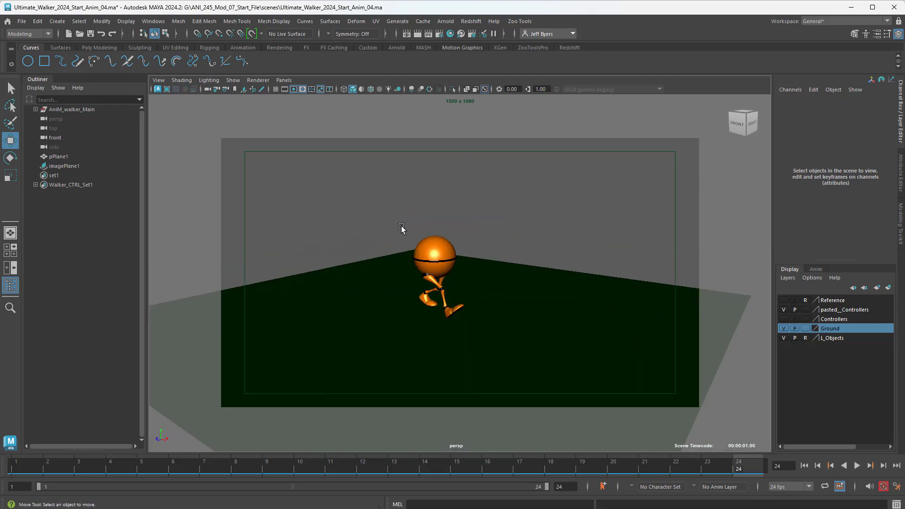
scroll(401, 229, up, 2)
scroll(404, 228, down, 2)
alt+middle_drag(408, 227, 425, 228)
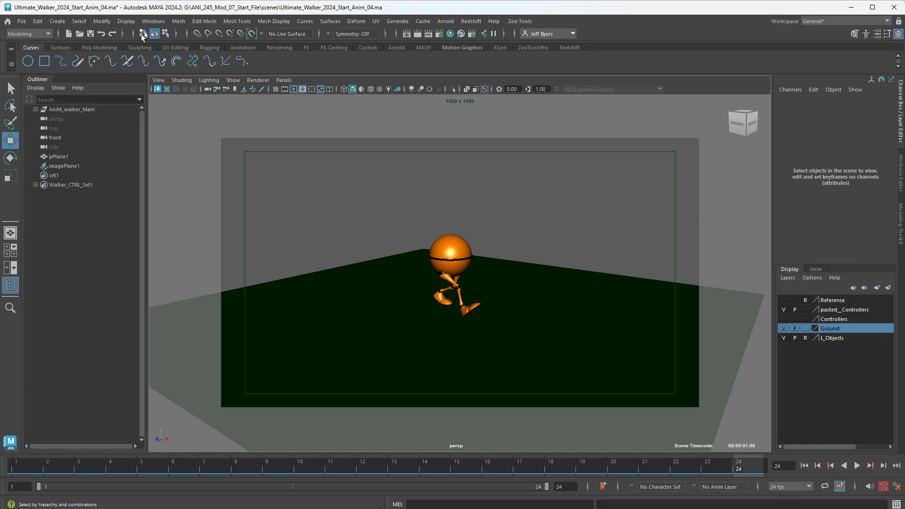
Create a directional light, raise it about 5.68 units above the walker, and rotate it to about -51, 28, -31 degrees
click(57, 22)
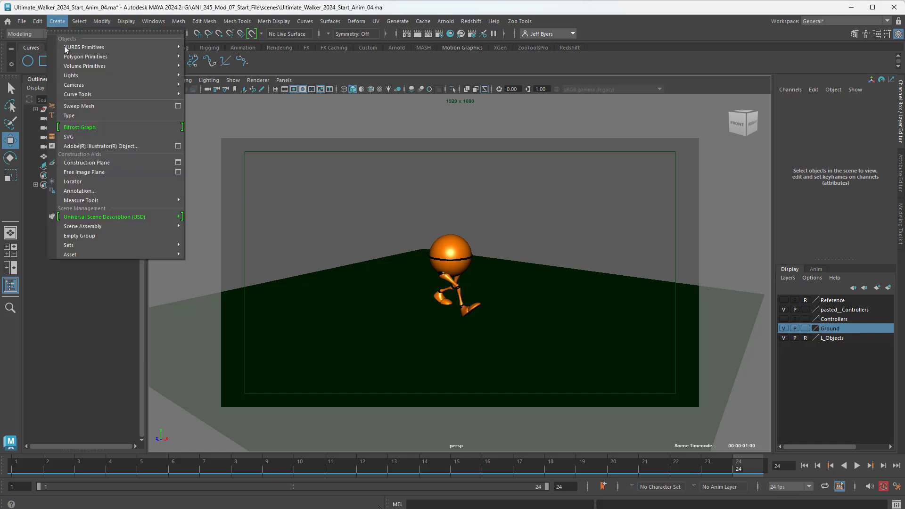
mouse_move(69, 77)
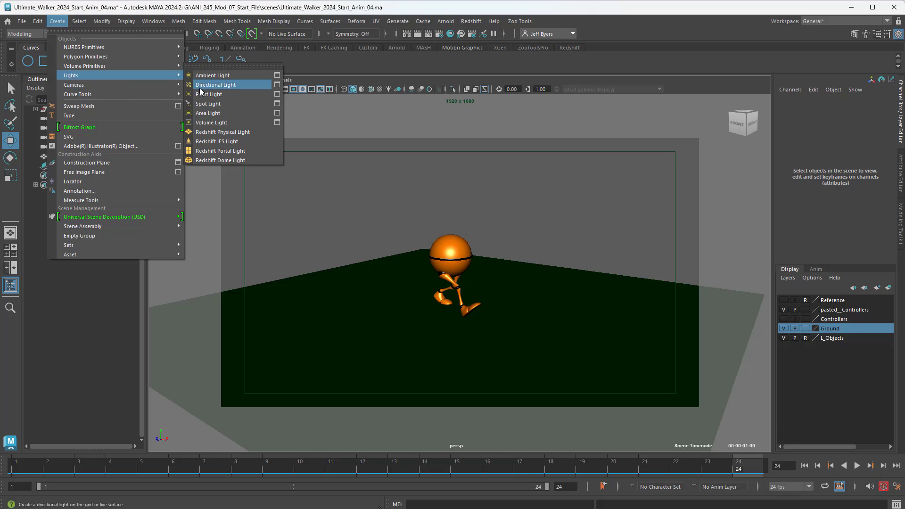
click(216, 84)
drag(450, 264, 454, 141)
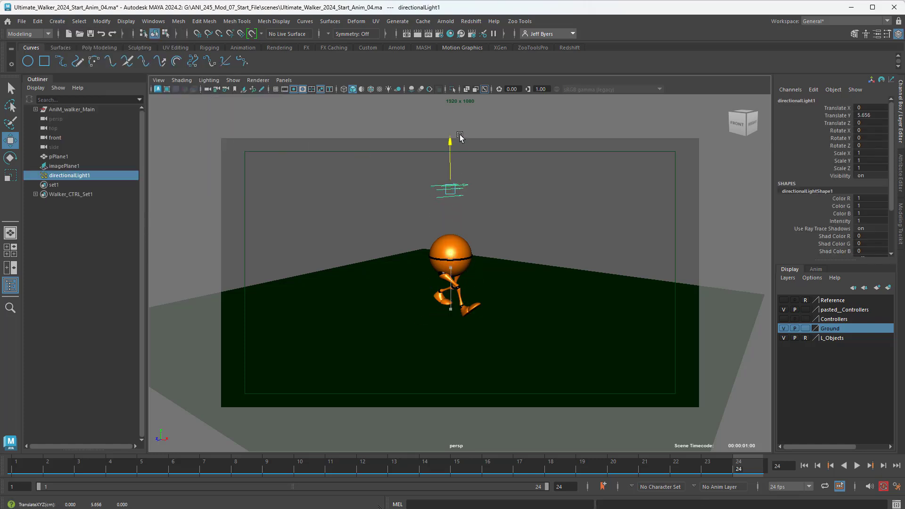
key(e)
key(w)
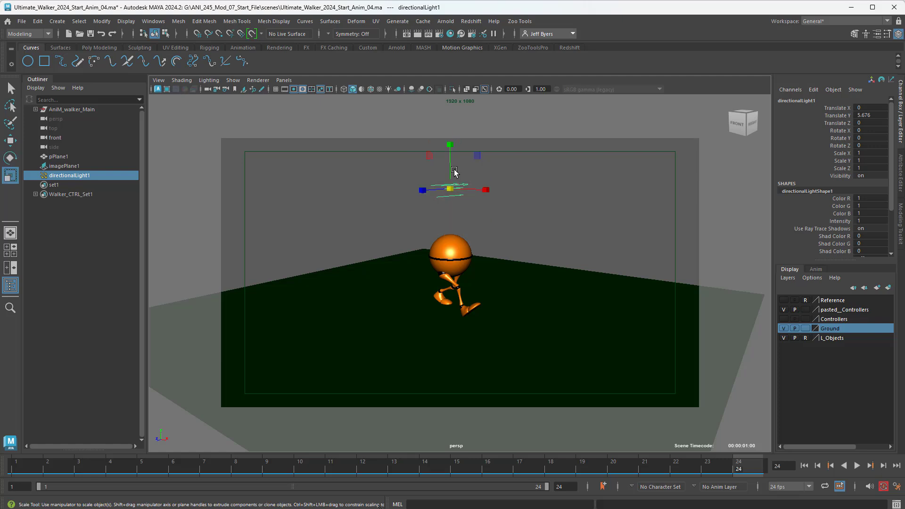
key(e)
mouse_move(455, 165)
mouse_down()
mouse_move(455, 144)
mouse_move(487, 181)
mouse_move(461, 158)
mouse_up()
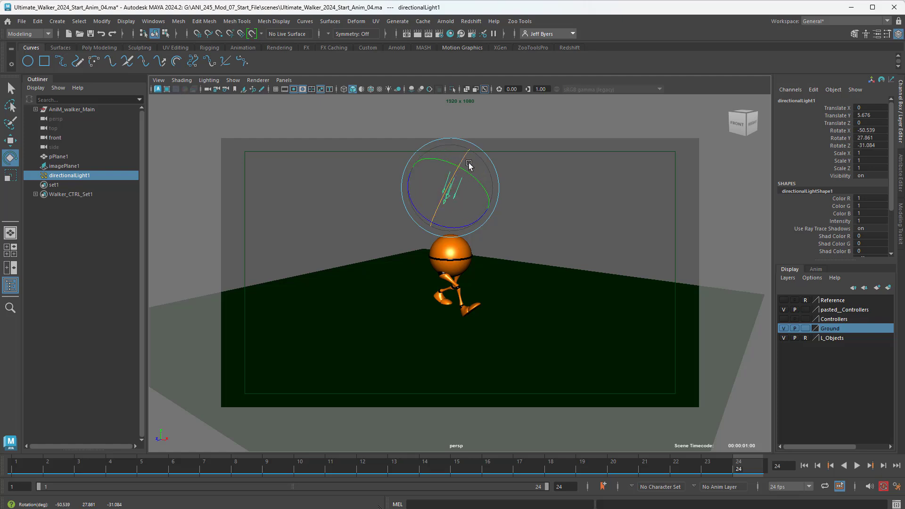
Duplicate the directional light and rotate the copy to about -48, -23, 22 degrees to light the walker from another direction
alt+drag(509, 184, 485, 206)
alt+drag(454, 245, 483, 227)
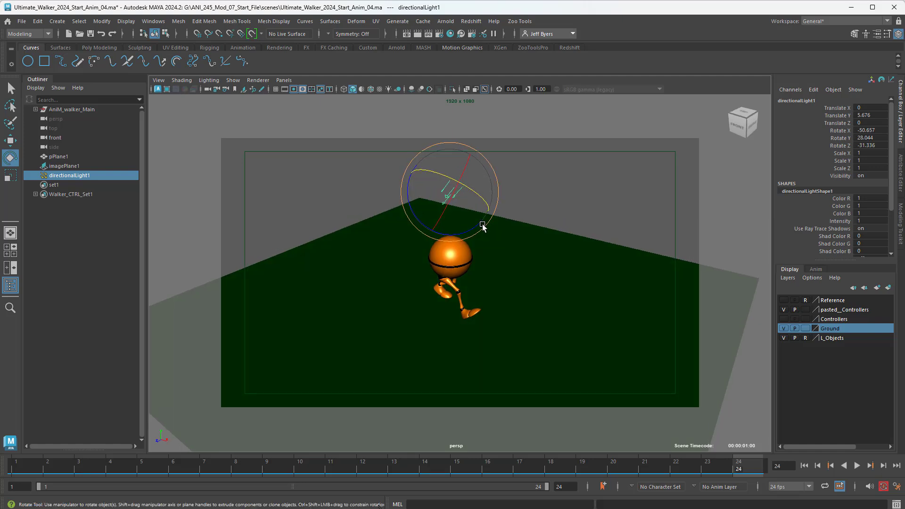
key(ctrl+d)
drag(479, 203, 464, 187)
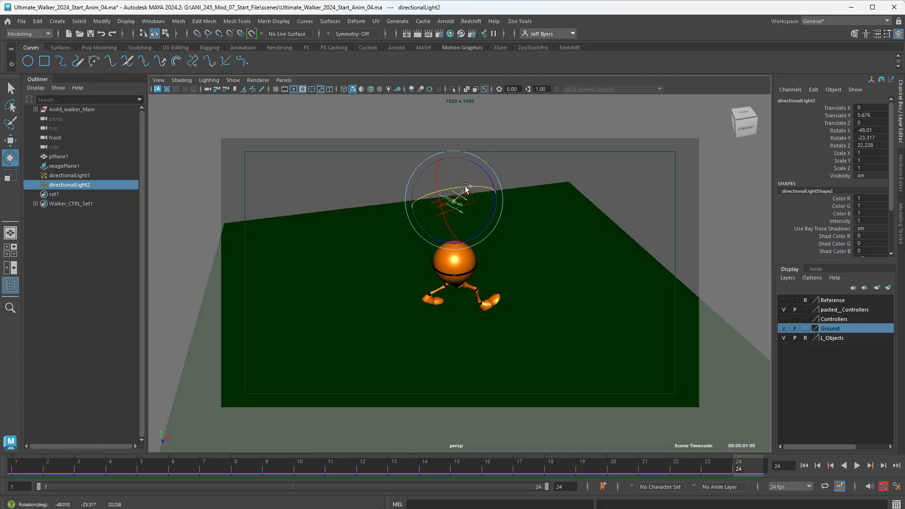
alt+drag(496, 227, 435, 212)
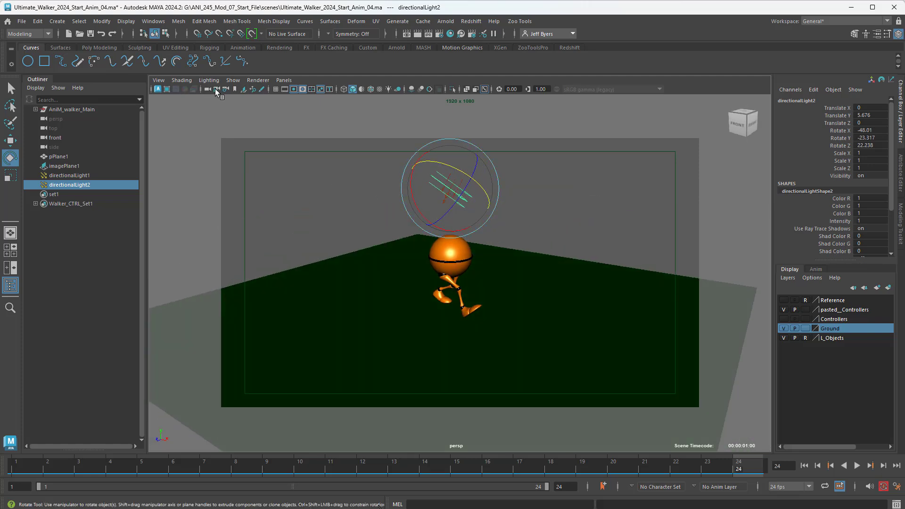
Switch the perspective view's lighting to Use All Lights, frame the lit walker closer, and deselect the light
click(209, 80)
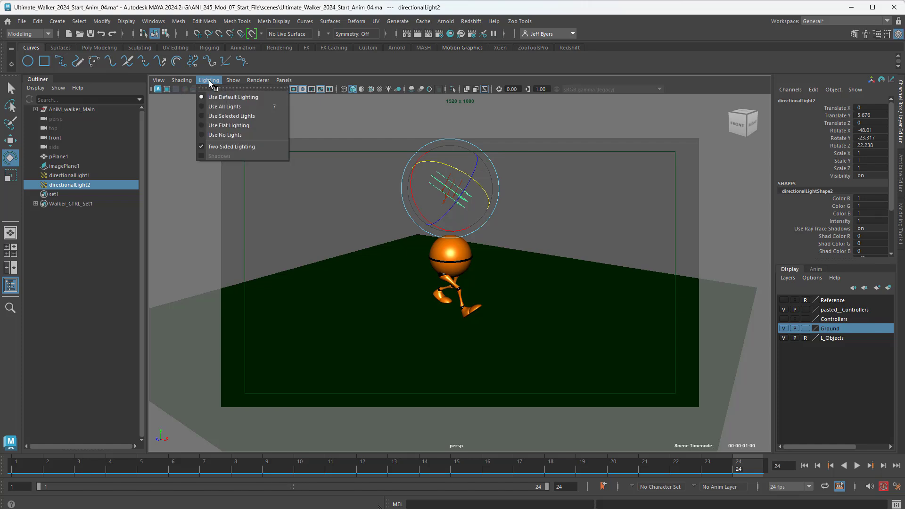
click(225, 106)
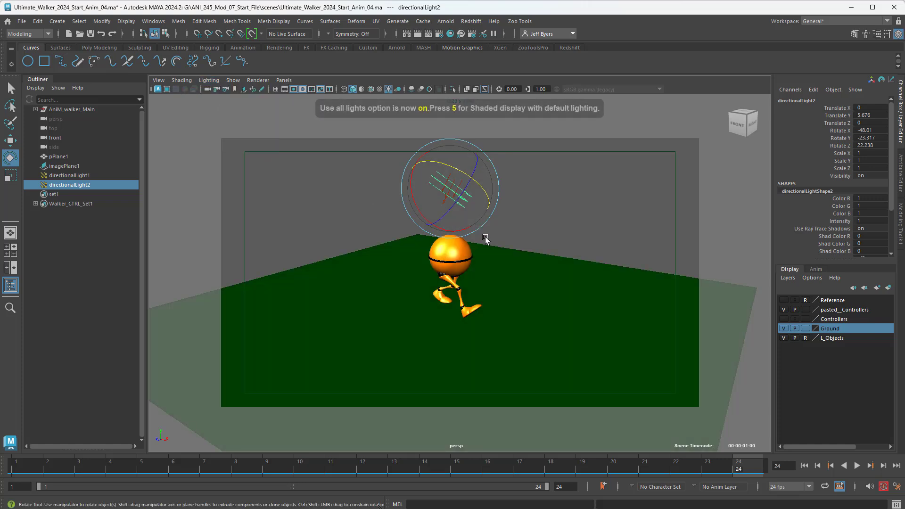
mouse_move(485, 236)
alt+mouse_down()
mouse_move(485, 227)
mouse_move(477, 232)
alt+mouse_up()
scroll(485, 230, up, 4)
scroll(477, 223, down, 3)
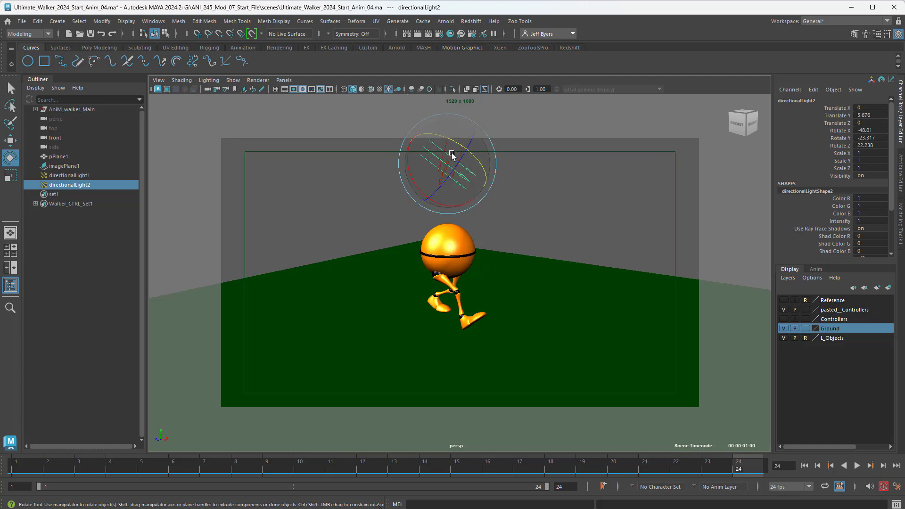
click(531, 186)
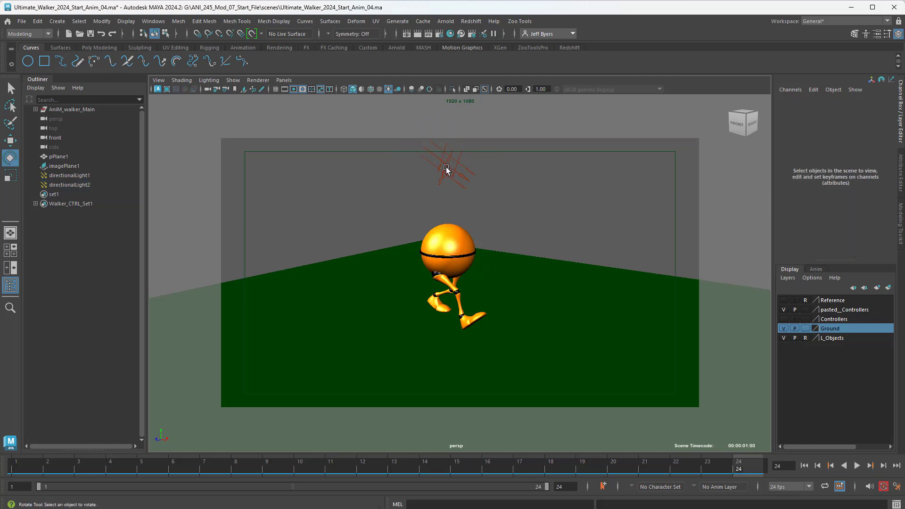
Check the direction of both directional lights, and frame the walker closer from a slightly lower angle to preview the walk
click(446, 167)
click(464, 180)
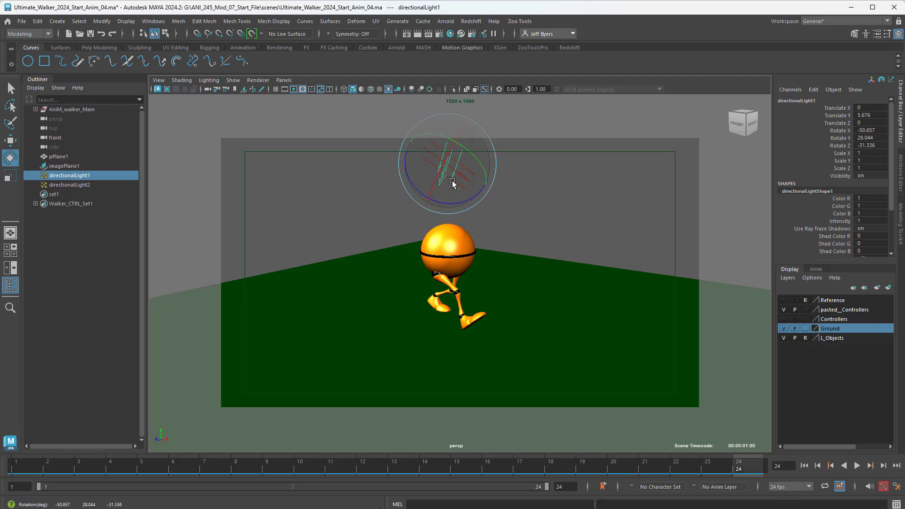
click(527, 186)
click(463, 178)
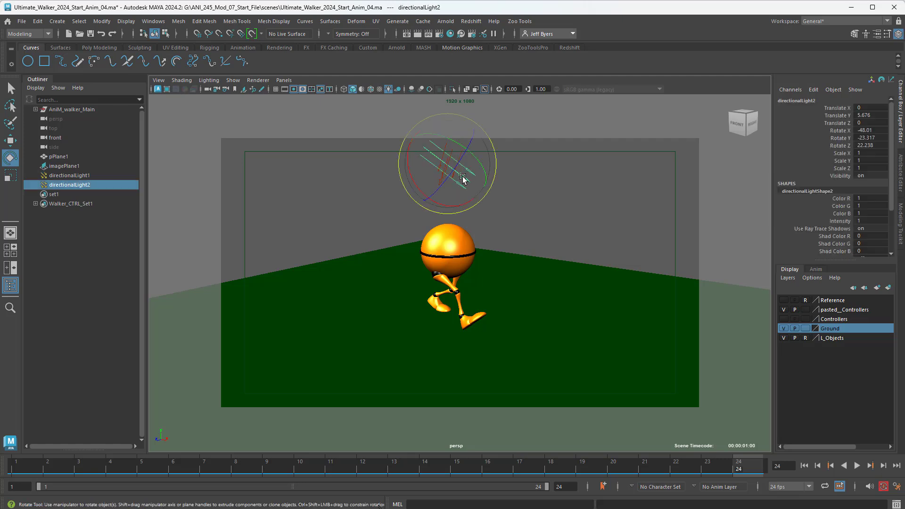
scroll(463, 177, down, 2)
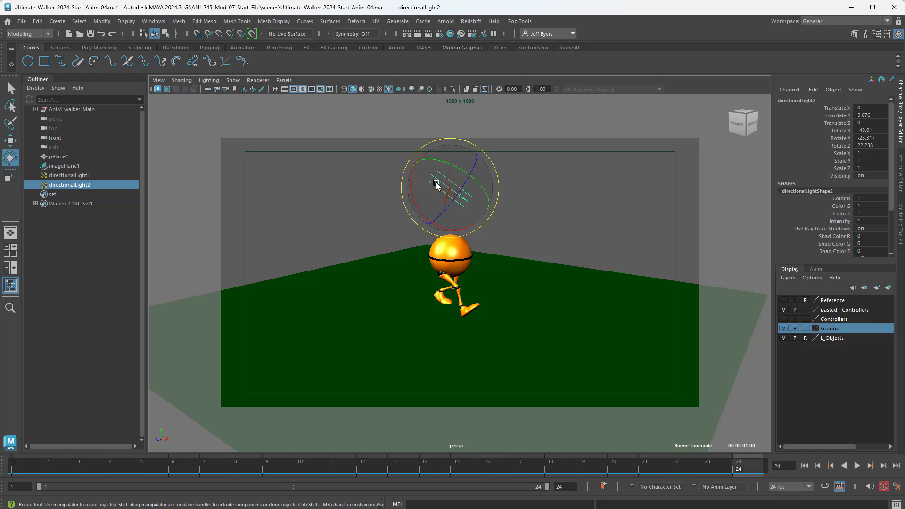
scroll(523, 236, up, 2)
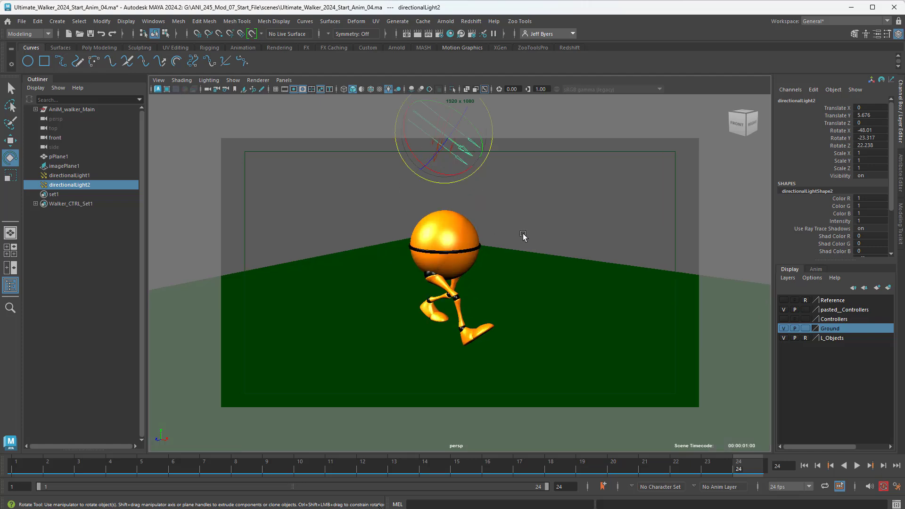
alt+drag(511, 241, 514, 232)
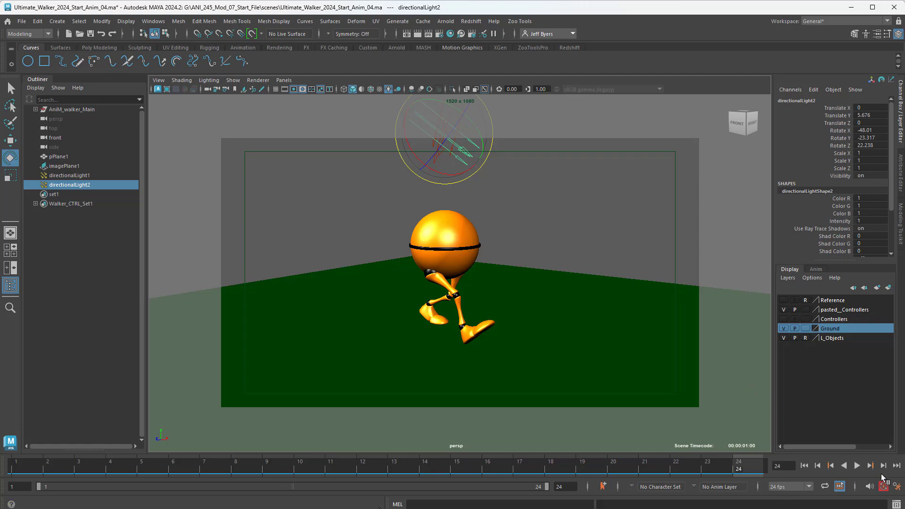
click(857, 466)
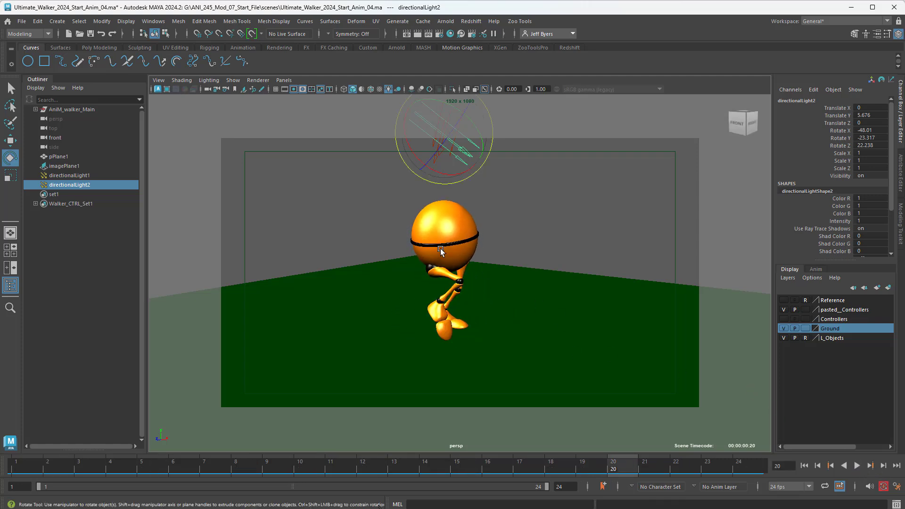
Enable screen-space ambient occlusion in the Hardware Renderer 2.0 settings, keeping the walker in view beside the dialog
click(261, 81)
click(309, 97)
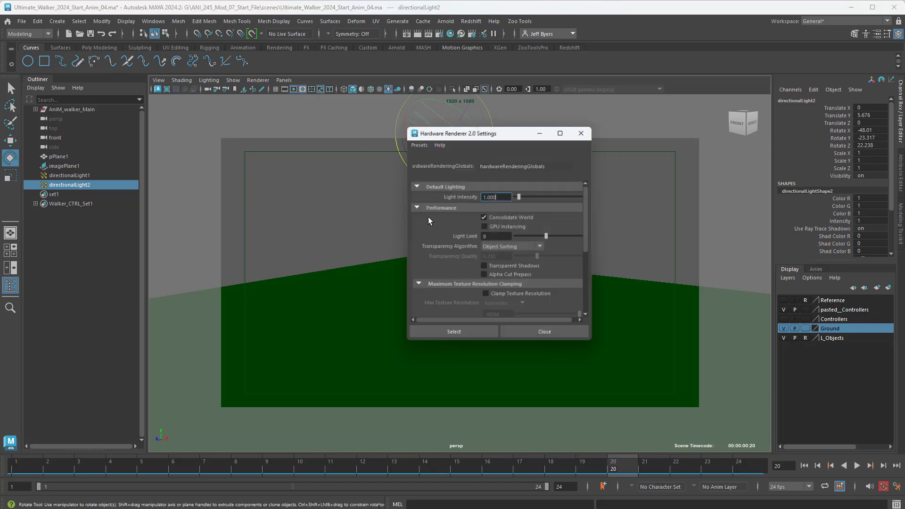
scroll(522, 293, down, 3)
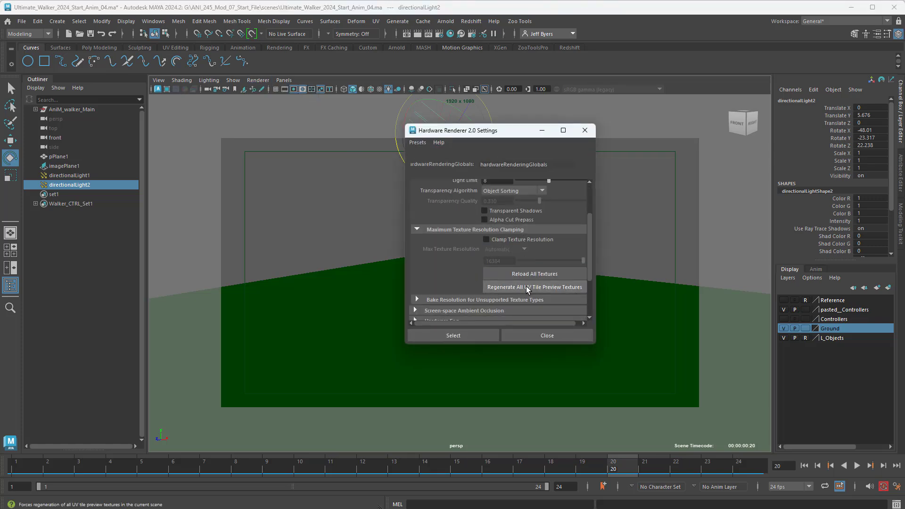
scroll(527, 289, down, 1)
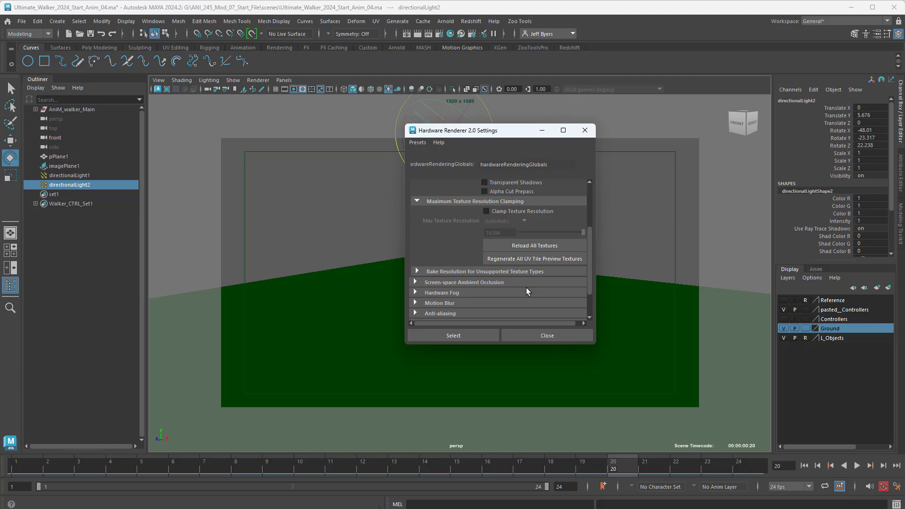
scroll(526, 287, down, 1)
click(427, 255)
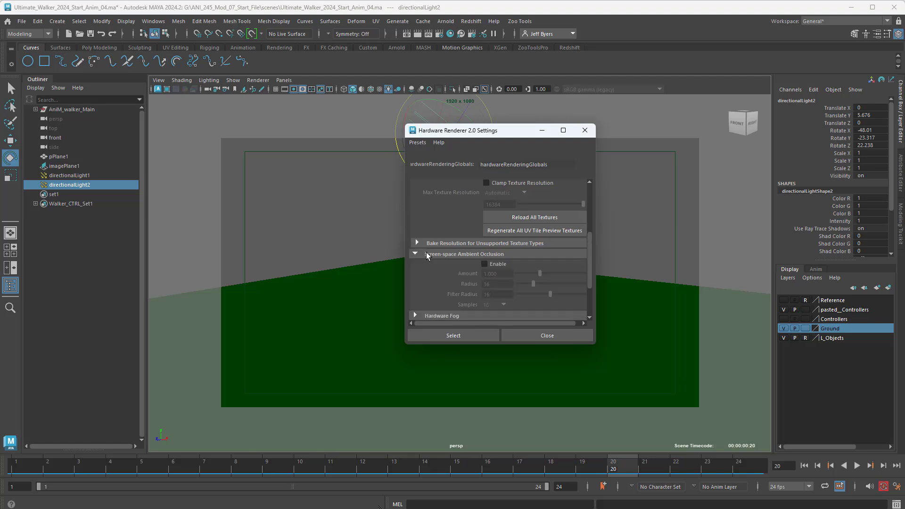
click(484, 264)
drag(516, 136, 660, 133)
alt+middle_drag(461, 262, 453, 261)
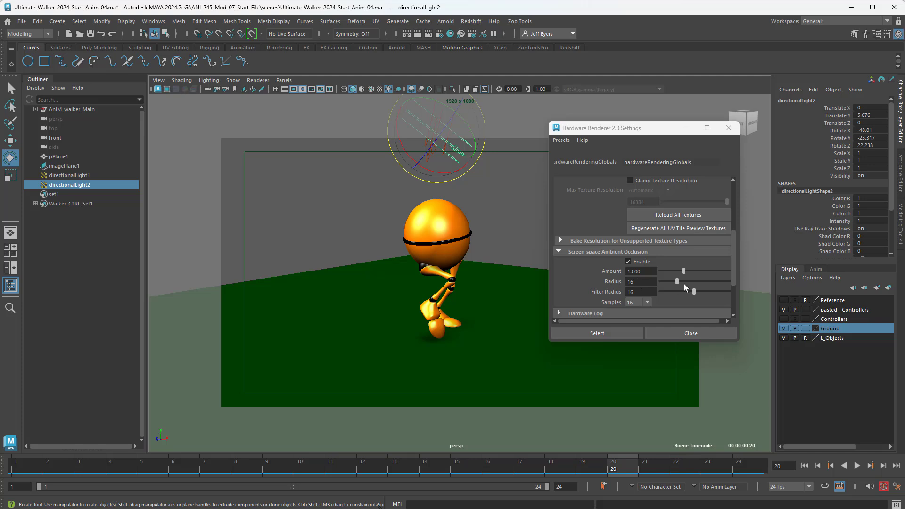
Reduce the ambient occlusion radius, set filter radius and samples to 32 and amount to about 2.01, and close the renderer settings
mouse_move(678, 282)
mouse_down()
mouse_move(693, 283)
mouse_move(669, 287)
mouse_up()
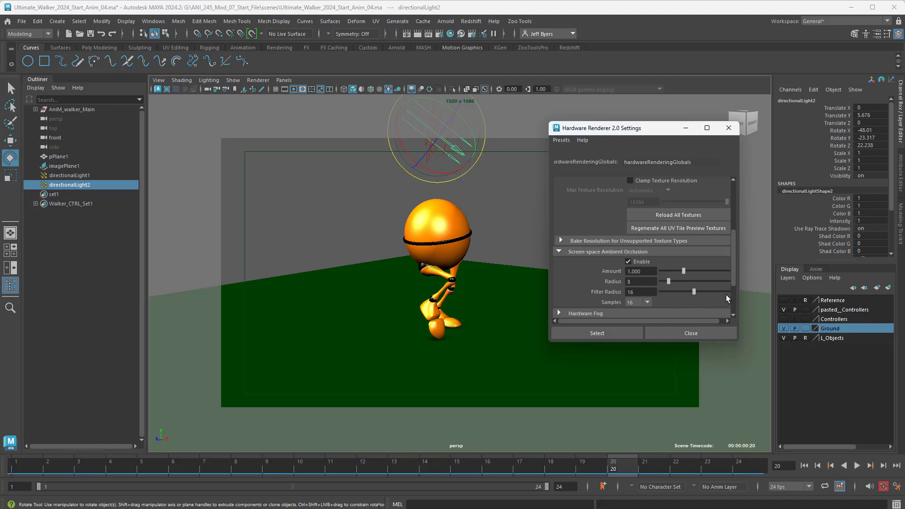
drag(694, 292, 727, 296)
click(631, 331)
drag(682, 271, 705, 274)
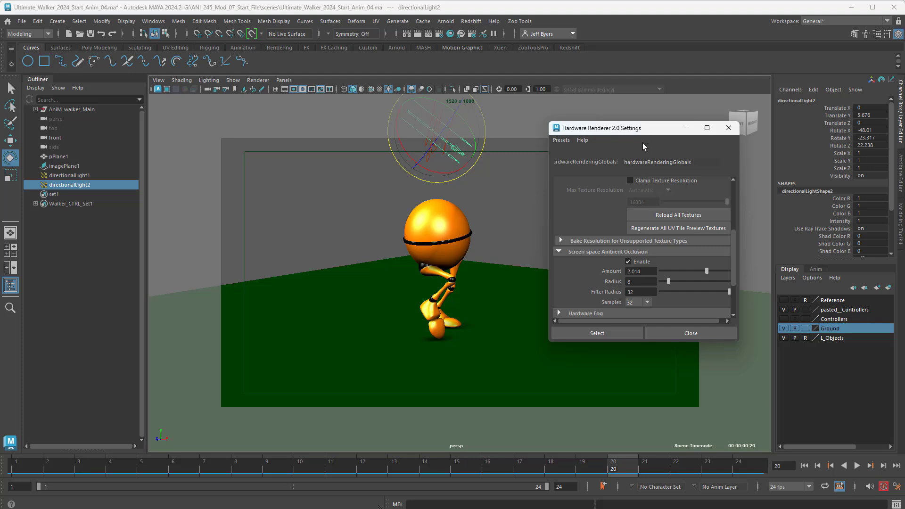
click(619, 333)
mouse_move(497, 327)
alt+mouse_down()
mouse_move(487, 333)
mouse_move(495, 337)
alt+mouse_up()
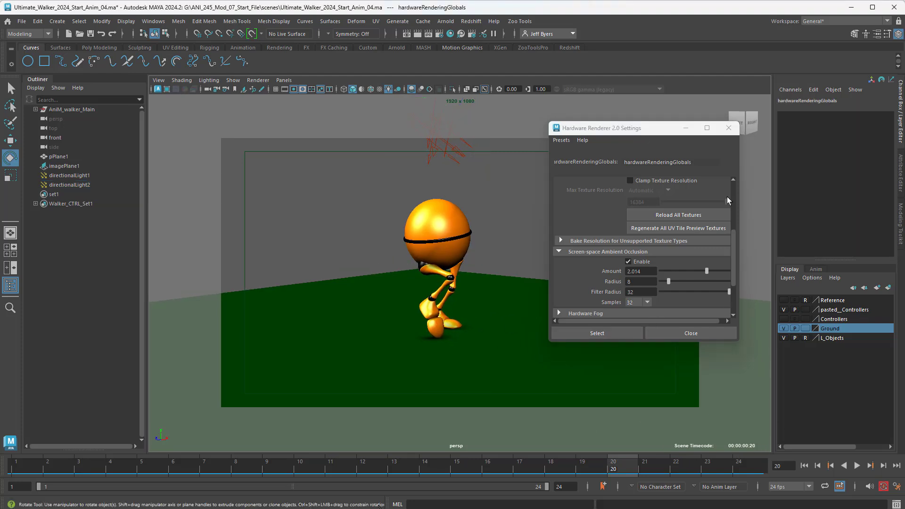
click(729, 128)
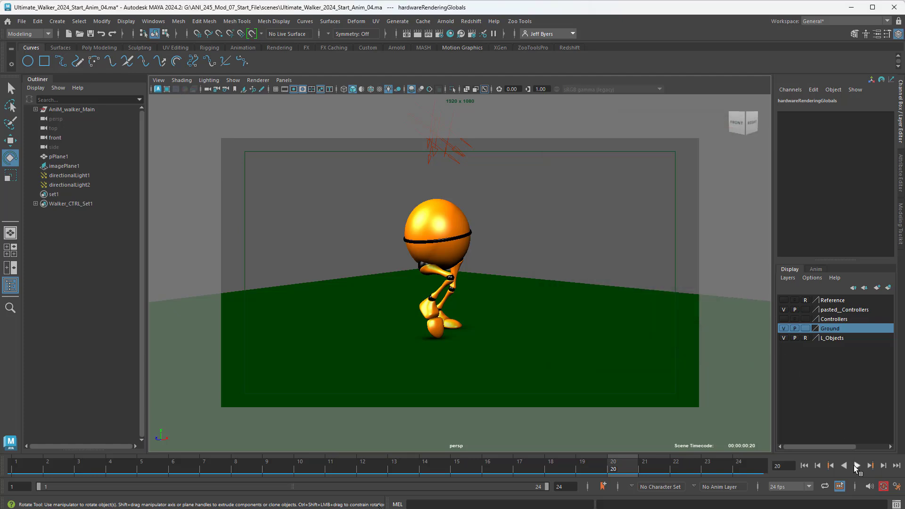
Play the walk cycle to check the ambient occlusion shading, stop it, and clear the selection
click(857, 466)
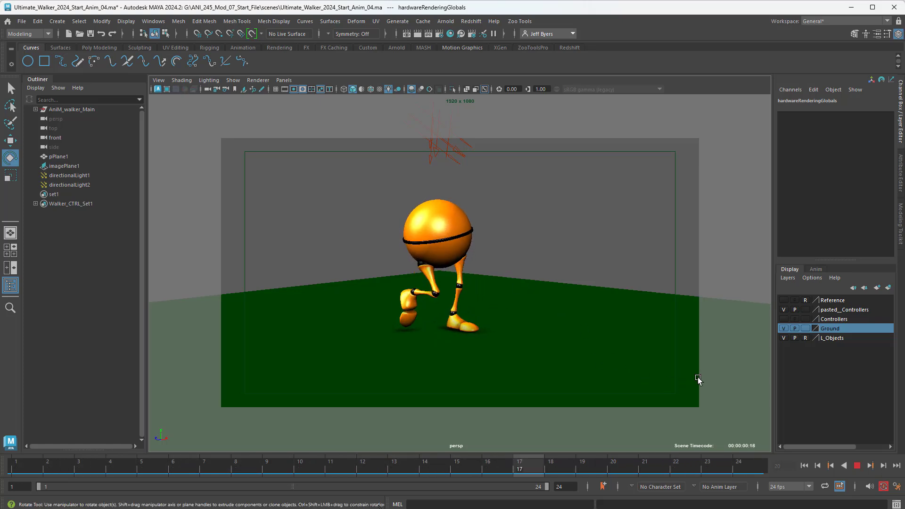
click(857, 465)
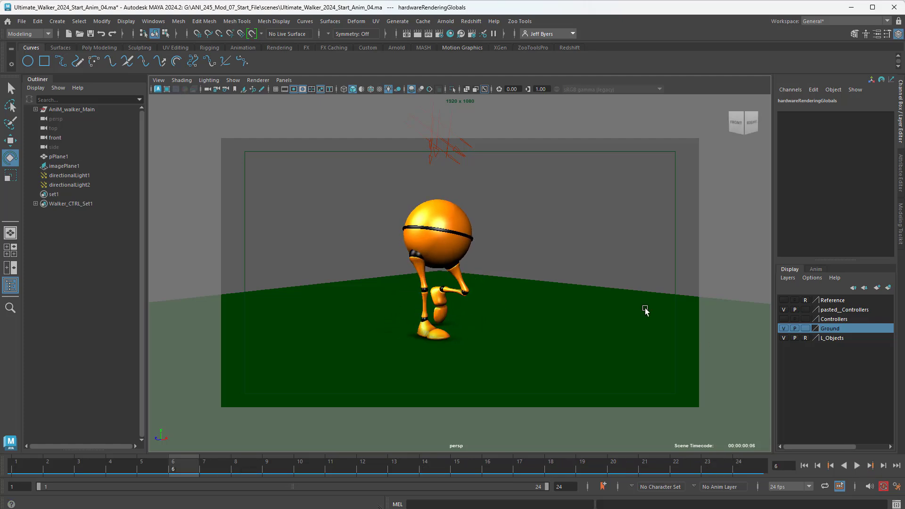
click(459, 220)
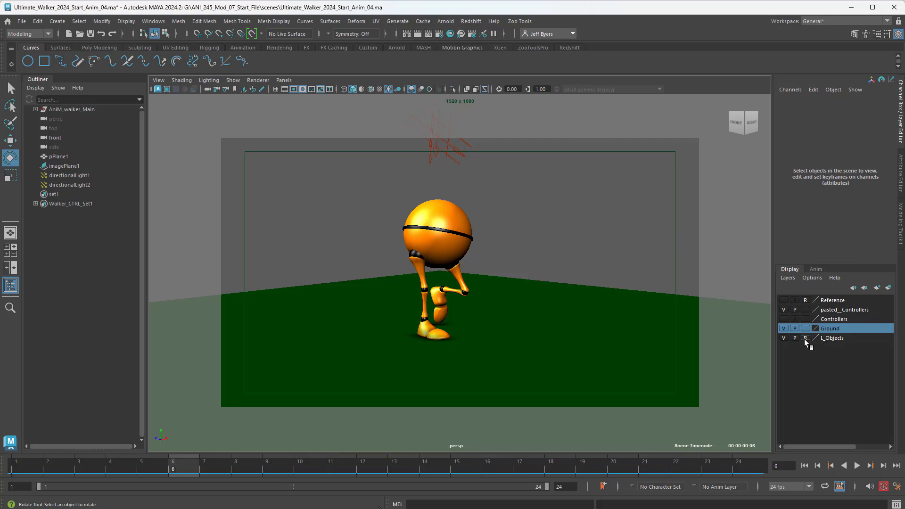
Check the contents of the L_Objects layer and expand the full AniM_walker_Main hierarchy to inspect the toe and foot meshes
click(784, 338)
click(784, 338)
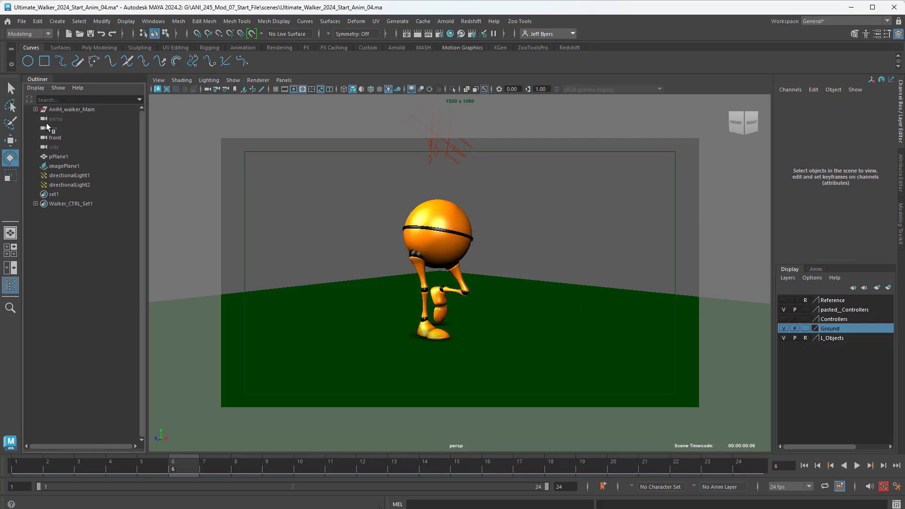
shift+click(34, 109)
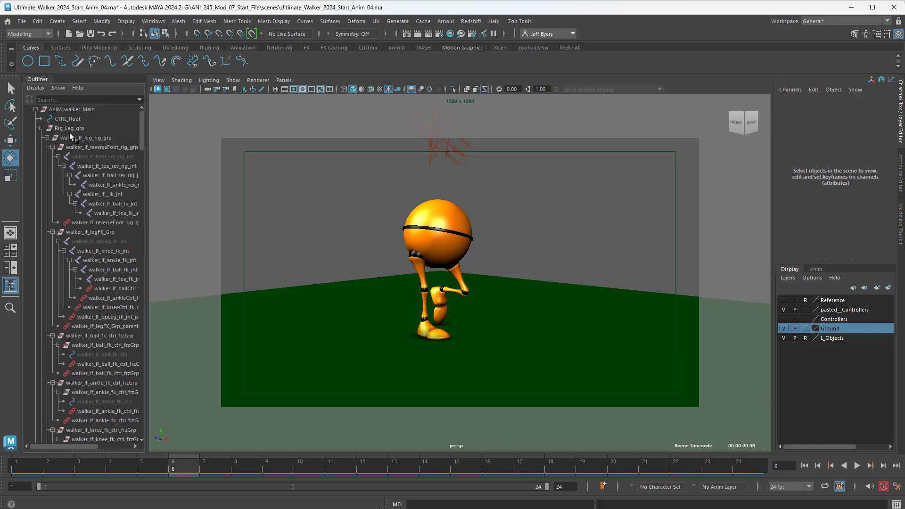
scroll(104, 282, down, 20)
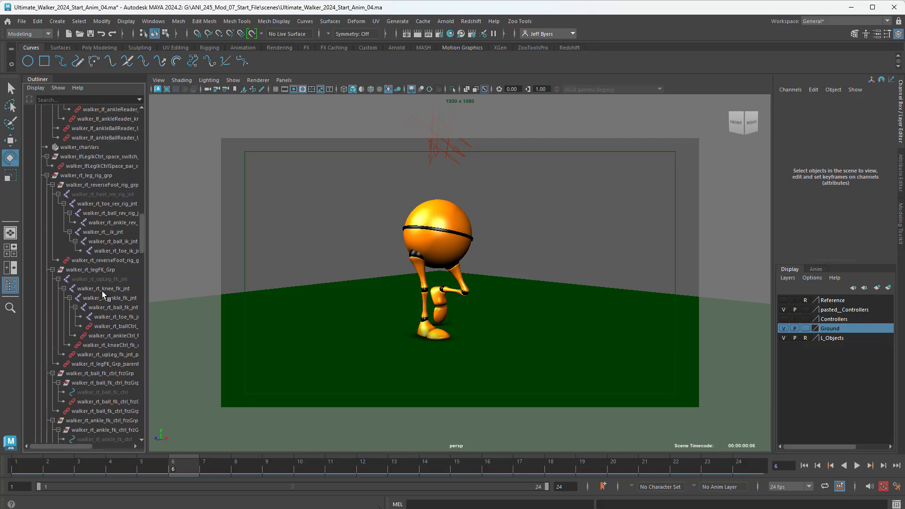
scroll(101, 292, down, 20)
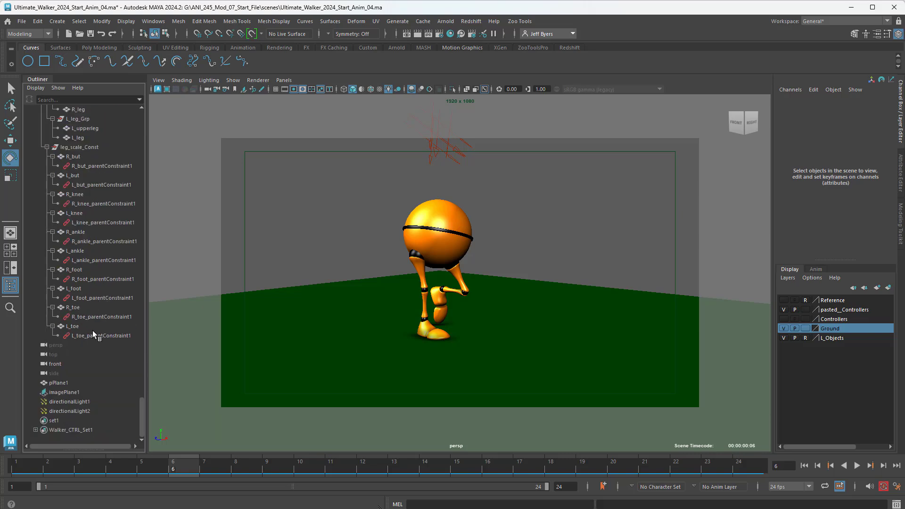
click(75, 327)
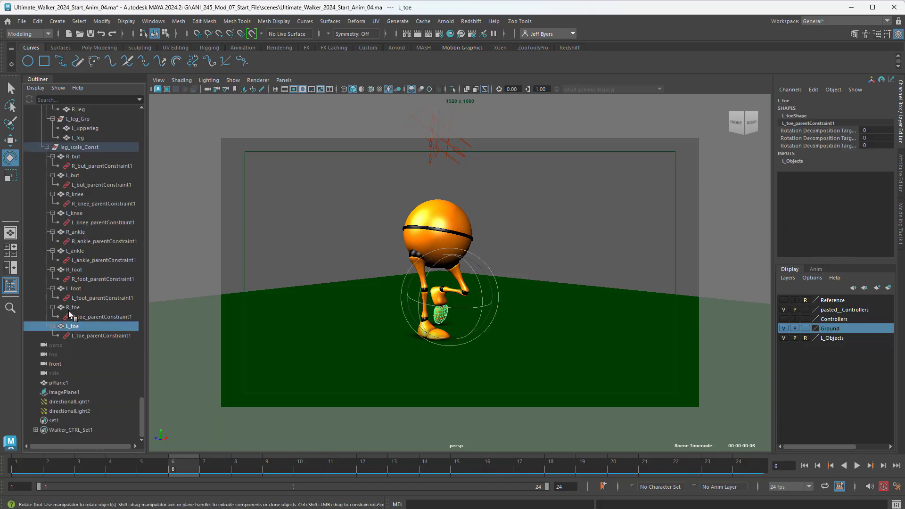
click(74, 308)
click(78, 288)
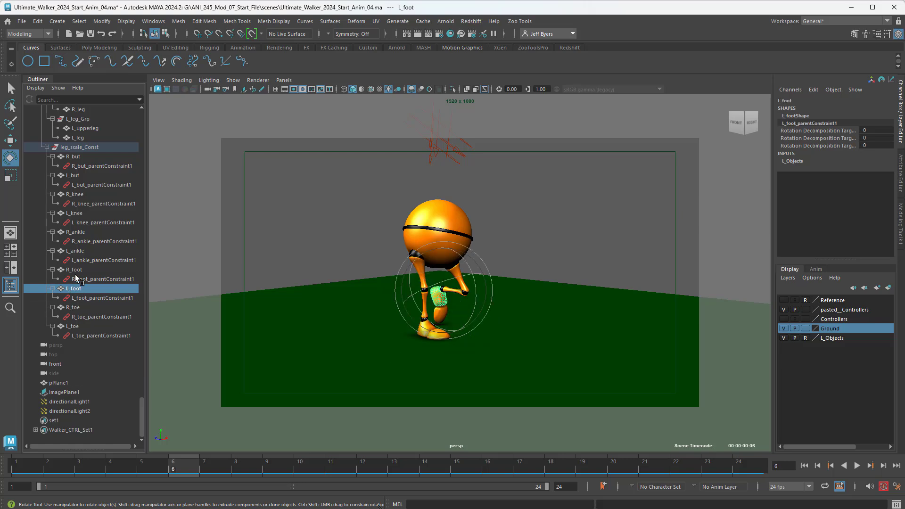
Inspect the upper and lower leg meshes under Mesh_Grp while searching the walker hierarchy for the body mesh
scroll(104, 285, up, 3)
click(86, 204)
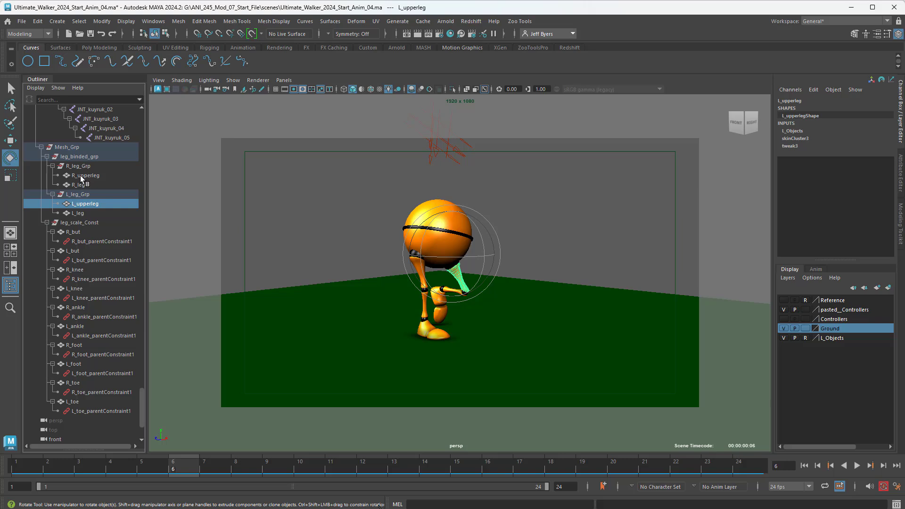
click(83, 176)
click(80, 186)
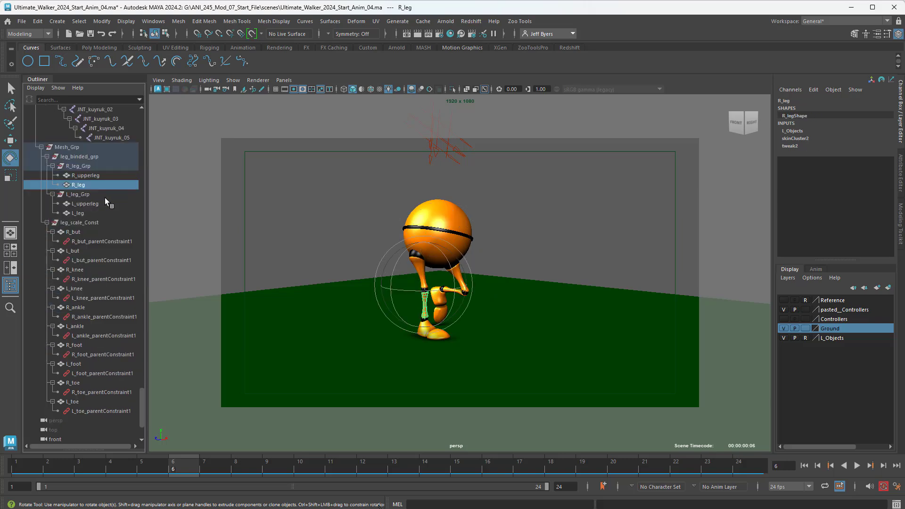
scroll(72, 194, up, 5)
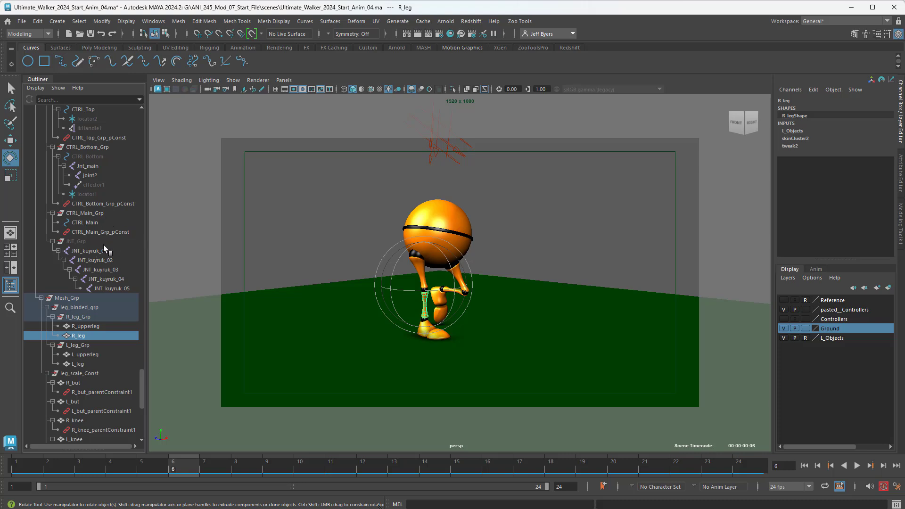
click(91, 327)
scroll(86, 284, up, 8)
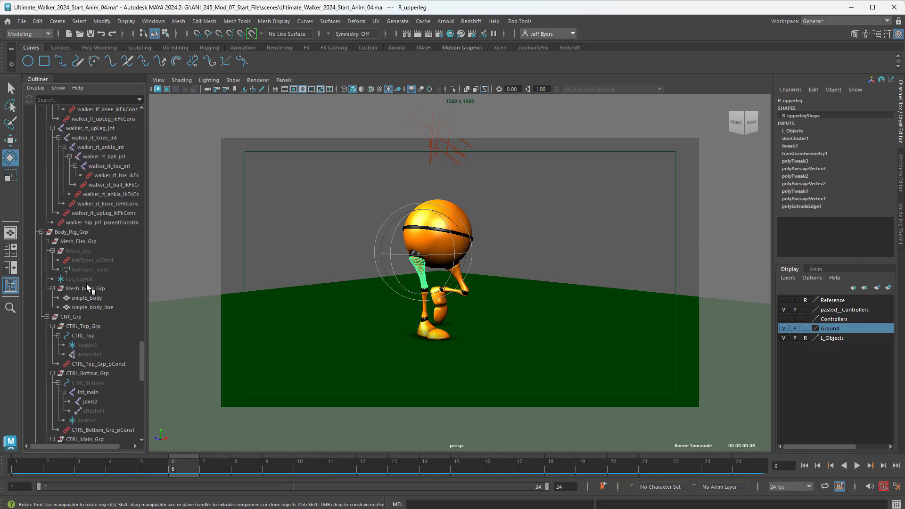
Soften the simple_body mesh's Shdr_ball_turuncu highlight by setting cosine power to about 14.56 and darkening the specular color
click(83, 299)
click(86, 307)
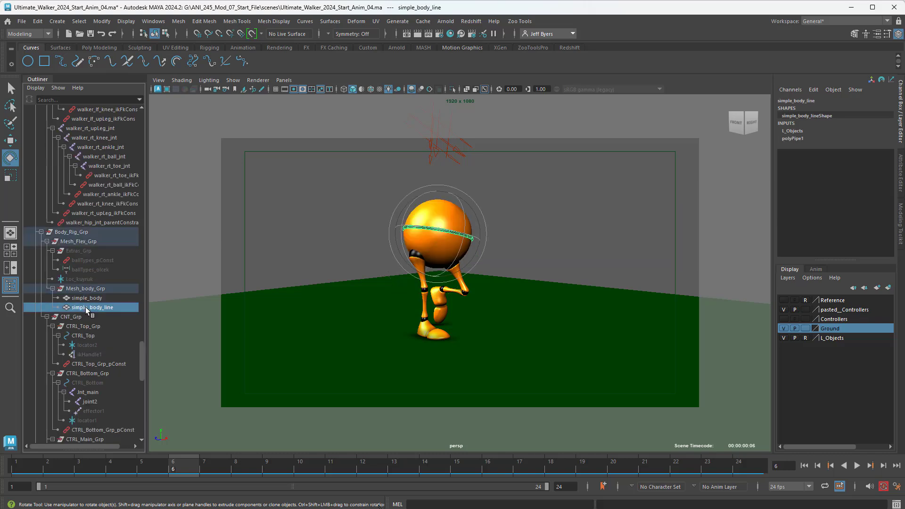
click(86, 298)
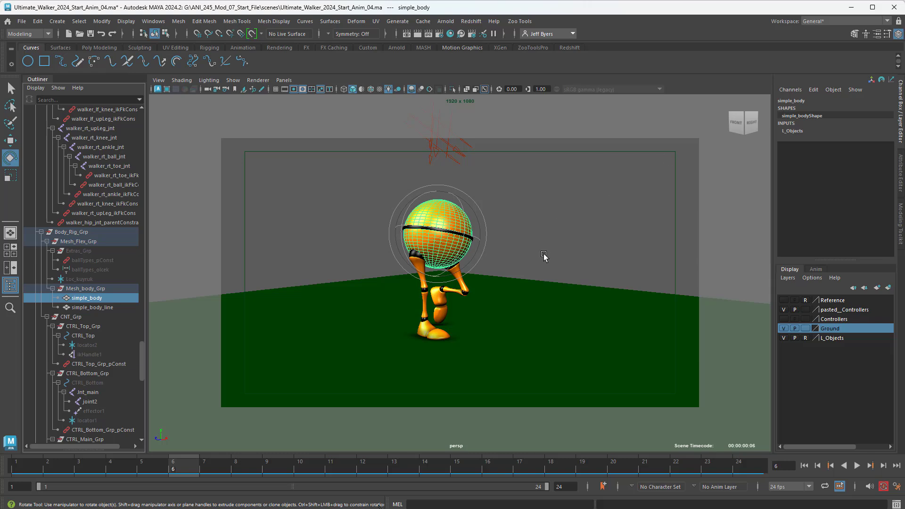
key(ctrl+a)
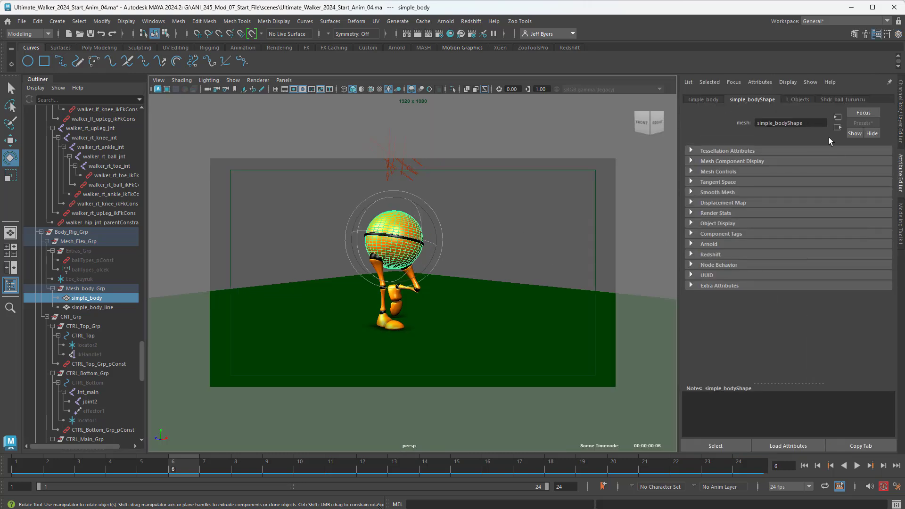
click(842, 99)
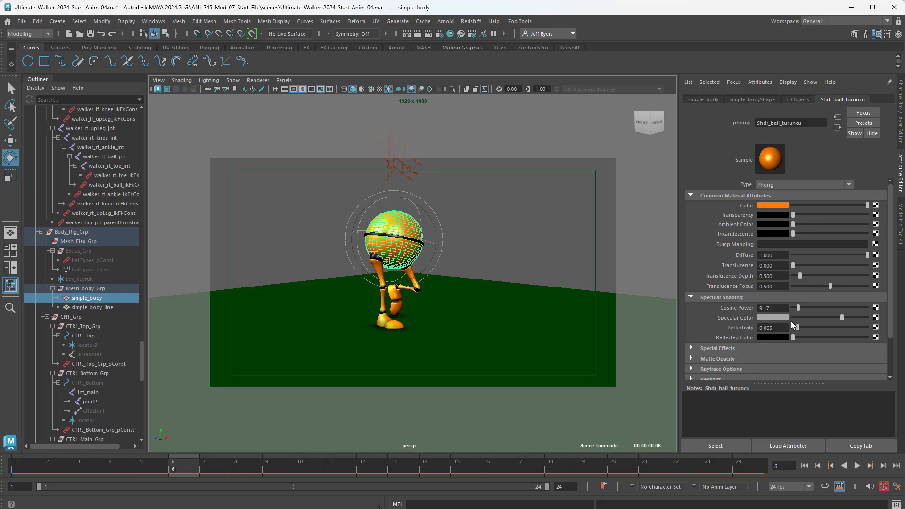
drag(843, 322, 801, 318)
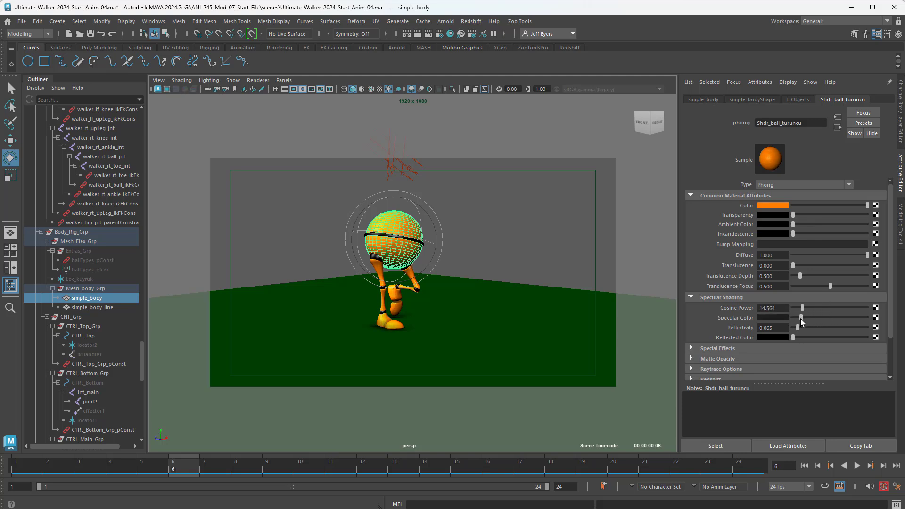
click(523, 230)
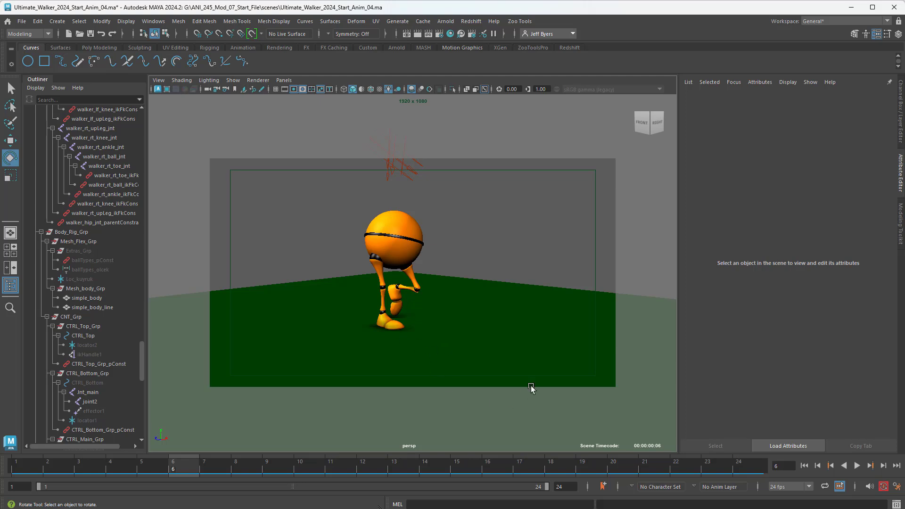
Restore the Persp_Front camera bookmark, play the walk cycle to check the framing, and dolly the camera back slightly
click(158, 80)
mouse_move(175, 253)
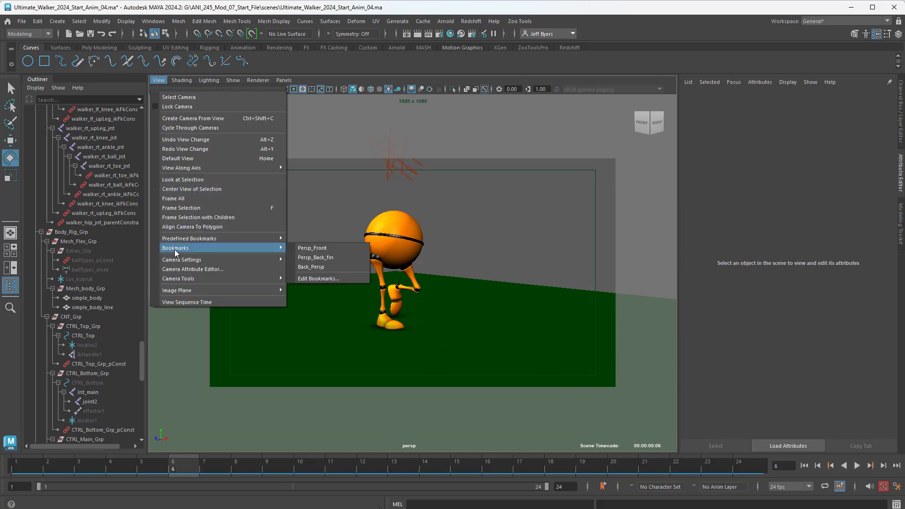
click(315, 248)
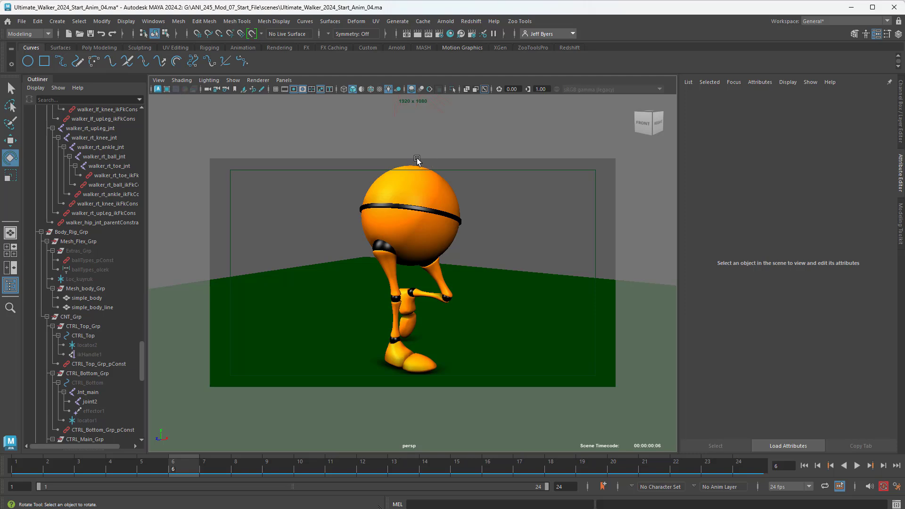
click(857, 465)
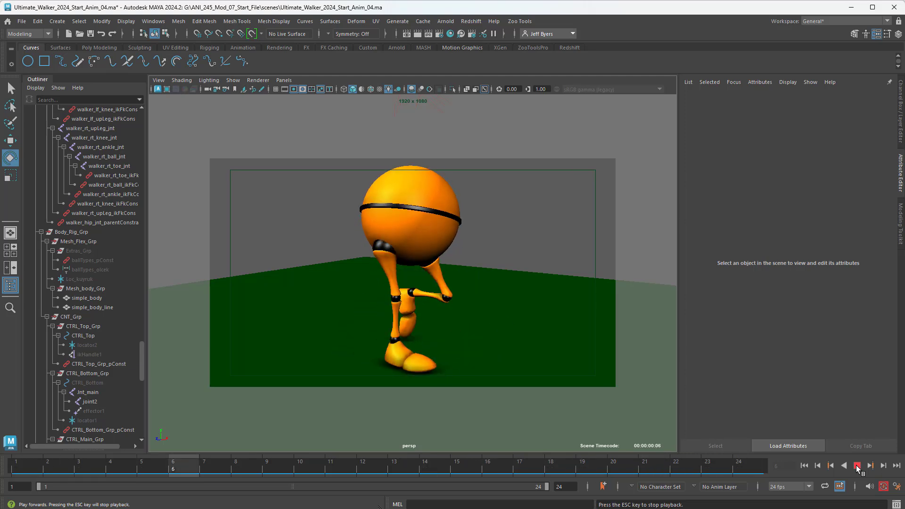
click(857, 465)
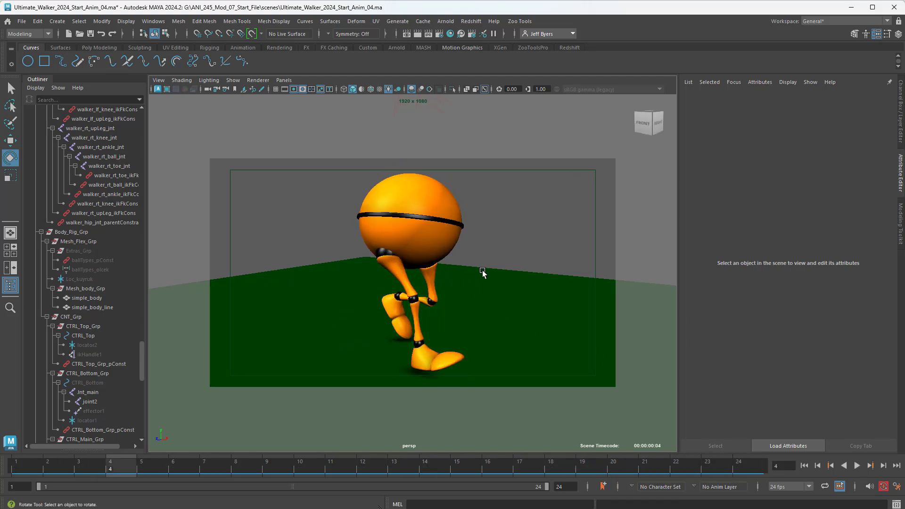
alt+right_drag(500, 274, 496, 275)
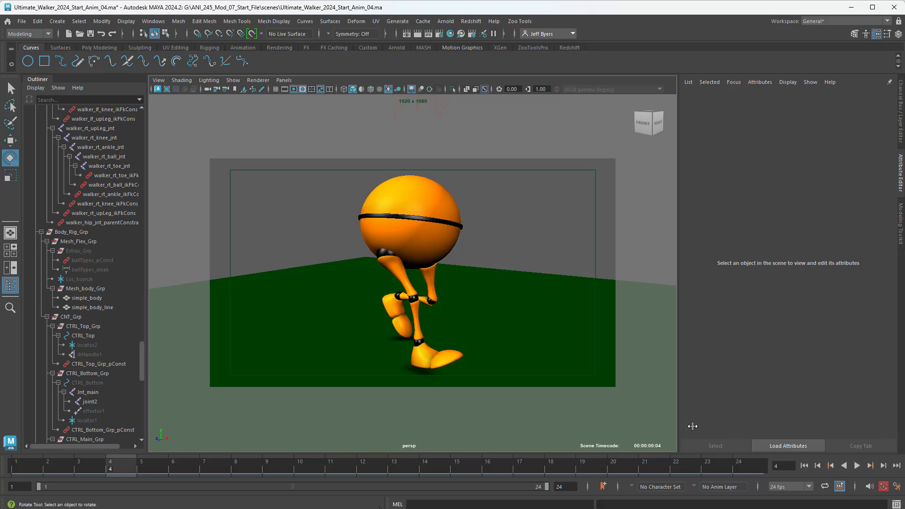
Replay the walk cycle in the perspective view to check the feet and their shading against the ground plane
click(857, 466)
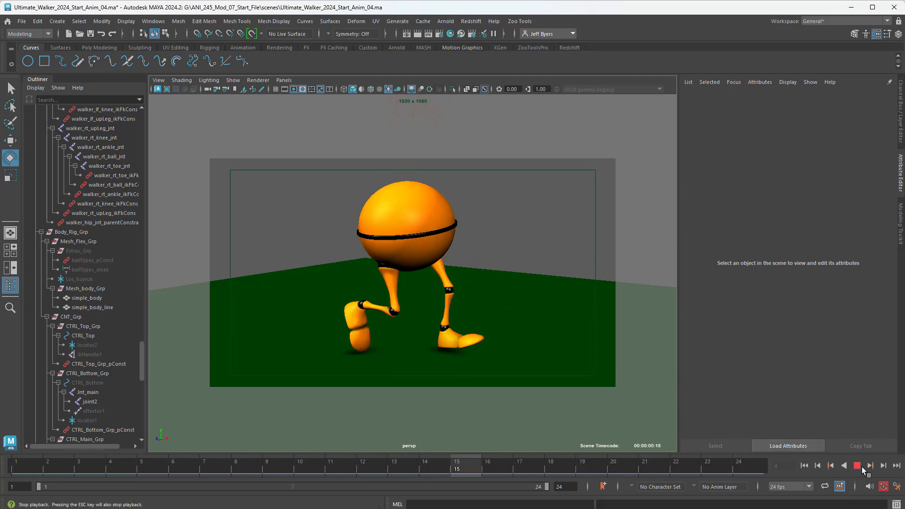
key(Escape)
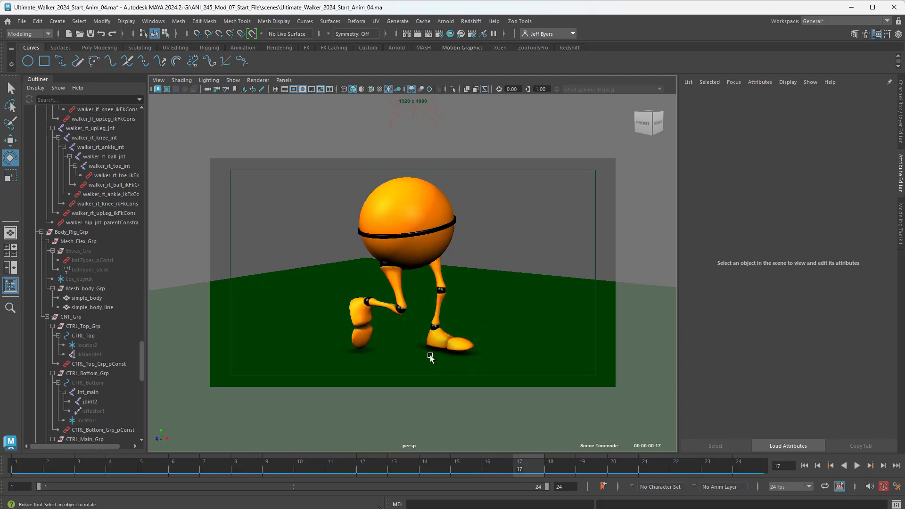
click(857, 466)
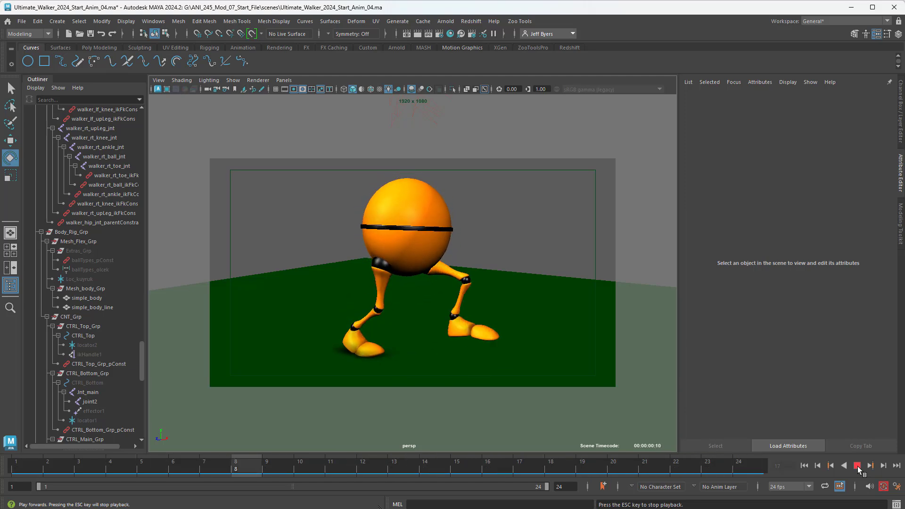
click(857, 466)
click(549, 364)
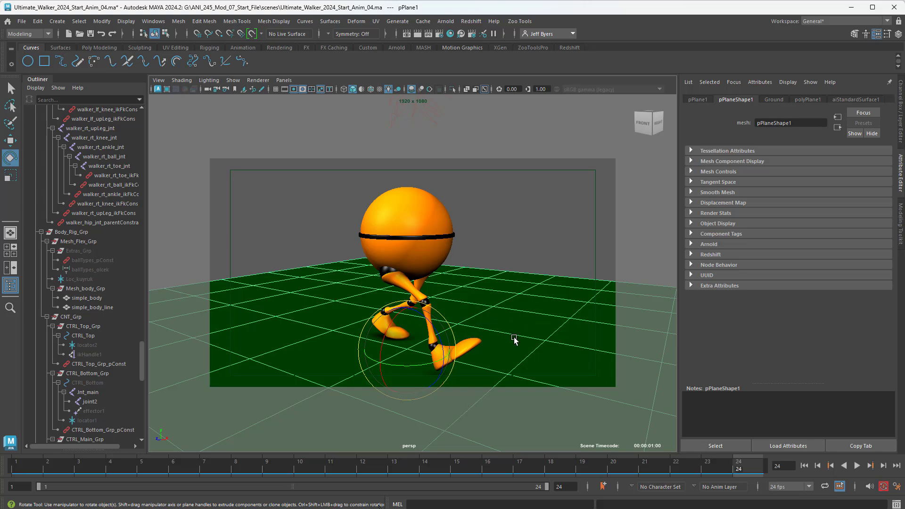
click(856, 467)
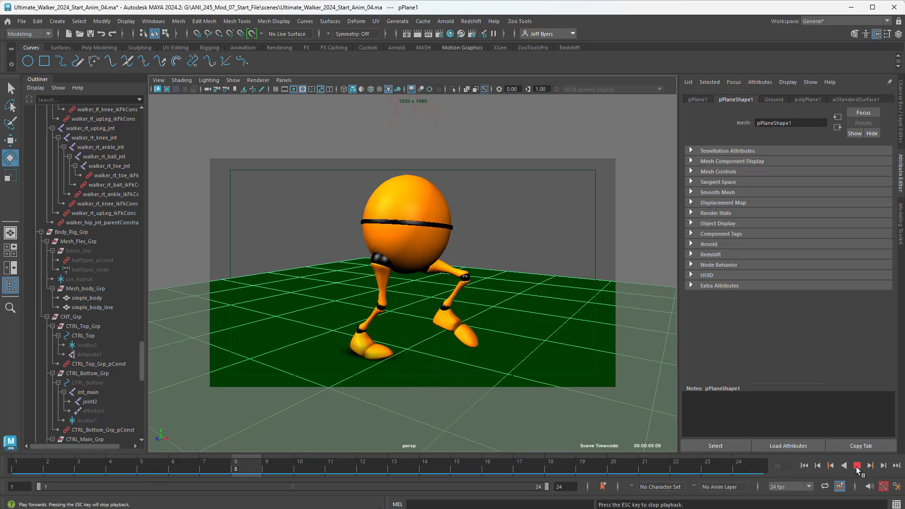
key(Escape)
Maximize the front view and play the walk cycle there for comparison
key(space)
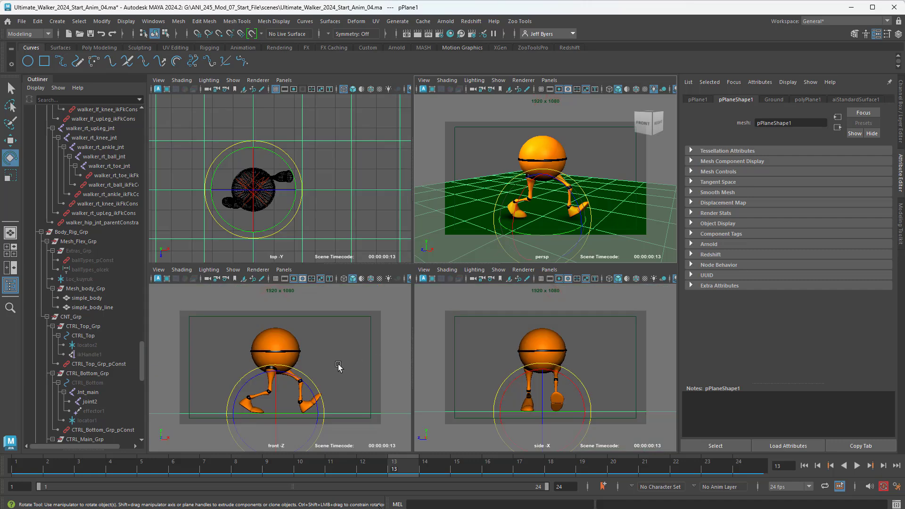
key(space)
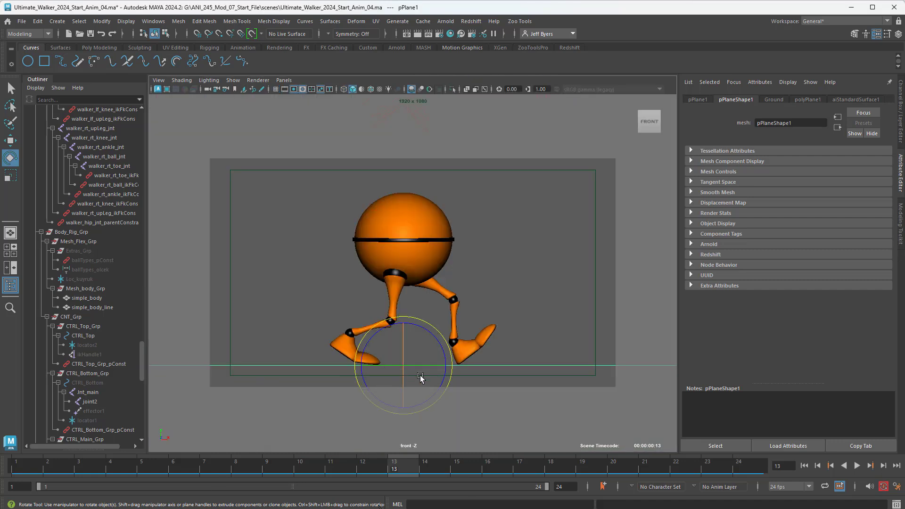
click(858, 467)
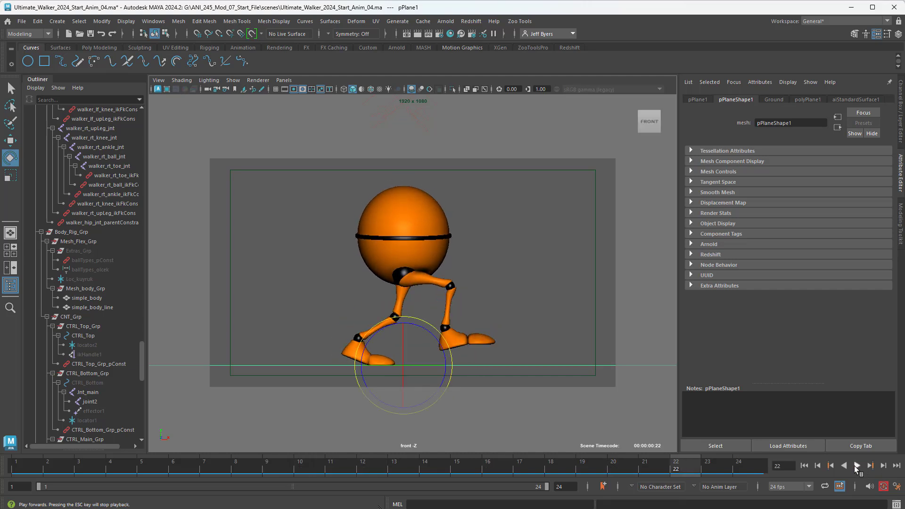
Return to the maximized perspective view, clear the selection, and play the walk cycle from its first frame
key(space)
key(space)
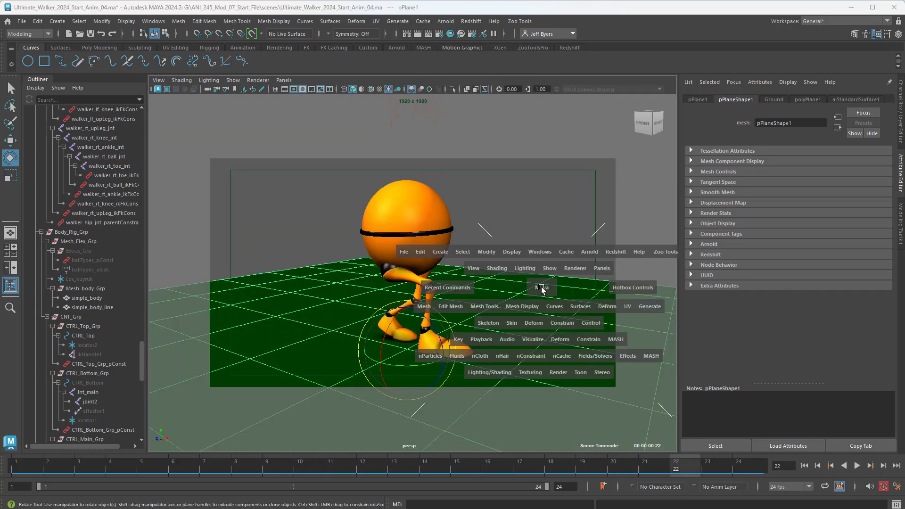
click(513, 231)
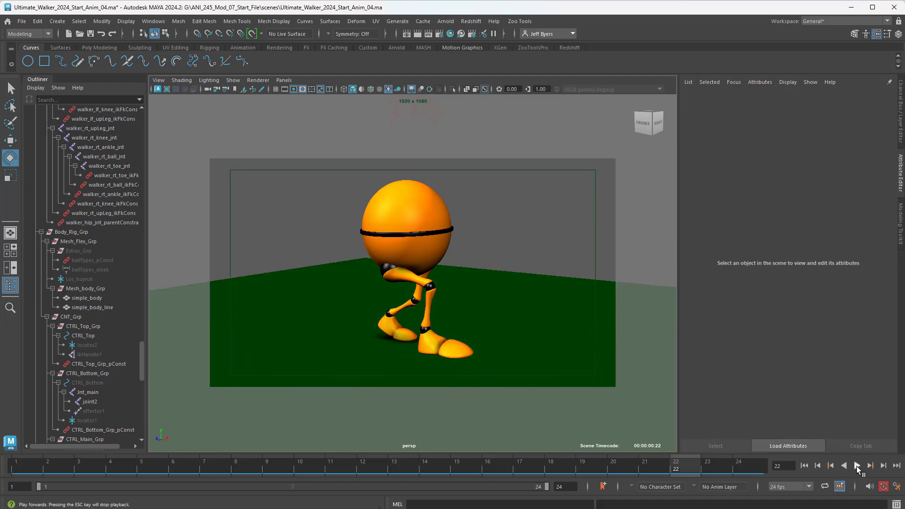
click(808, 466)
click(857, 465)
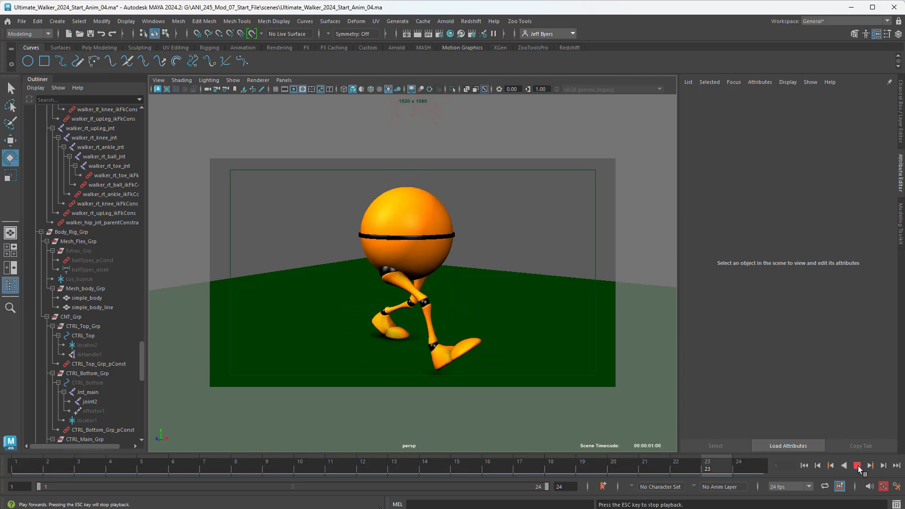
click(857, 466)
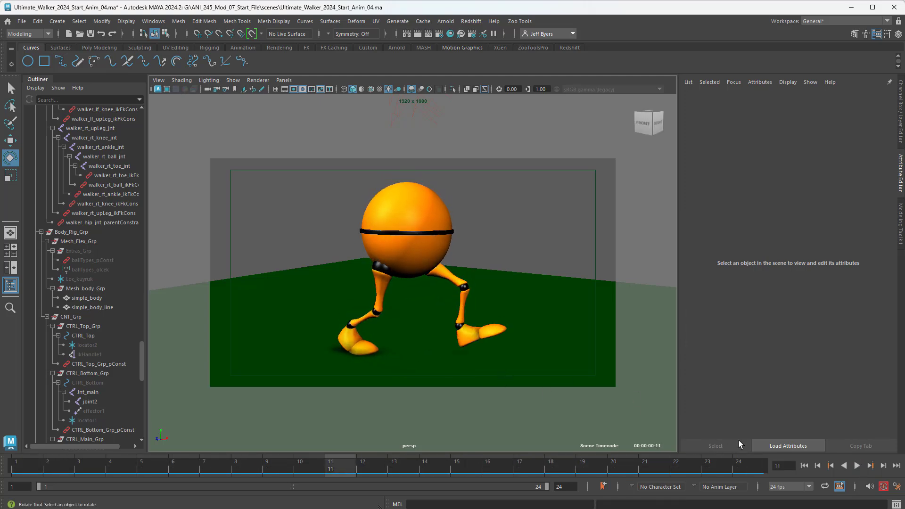
Rewind to frame 1 and review the Playblast options, closing them without changes
click(805, 466)
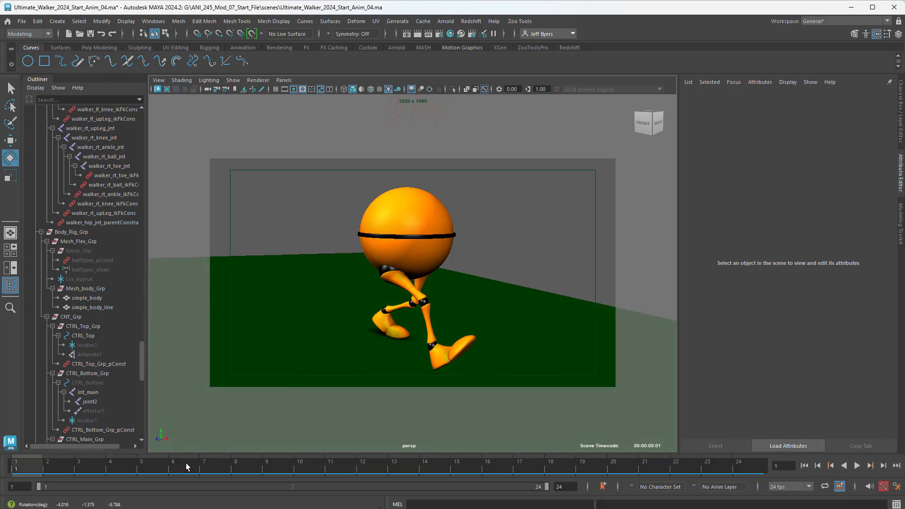
right_click(185, 467)
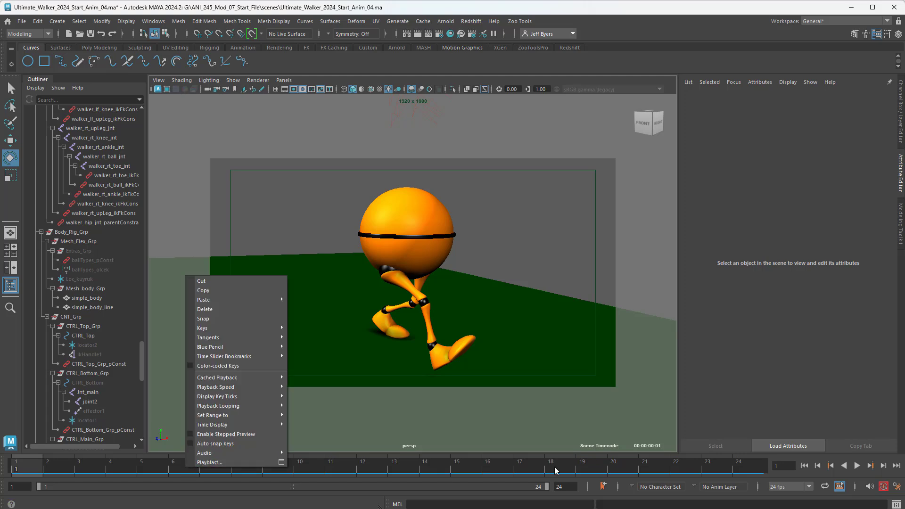
click(280, 462)
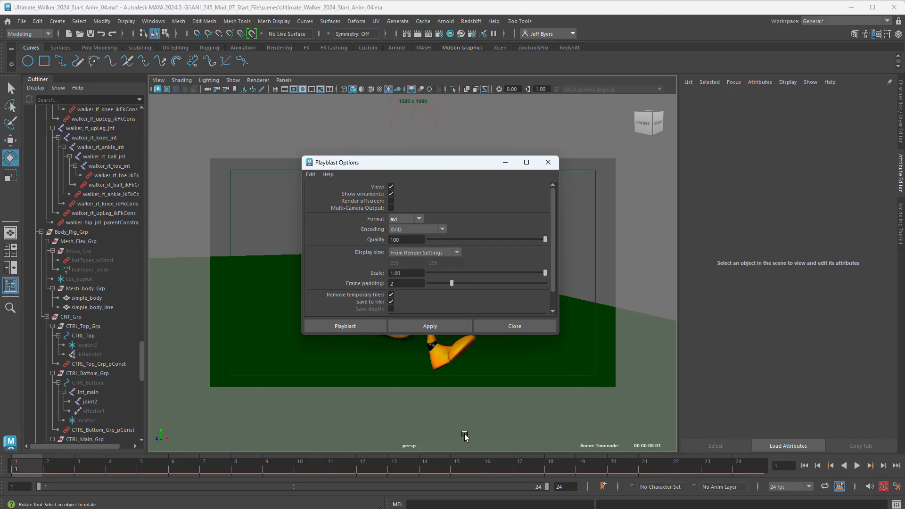
click(548, 162)
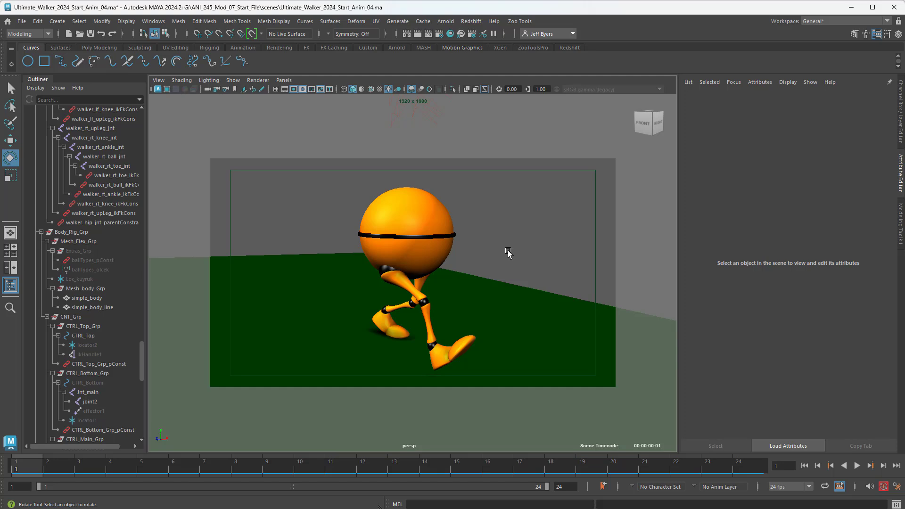
Set the render image size preset to Full_1280/Screen and close the Render Settings
click(439, 34)
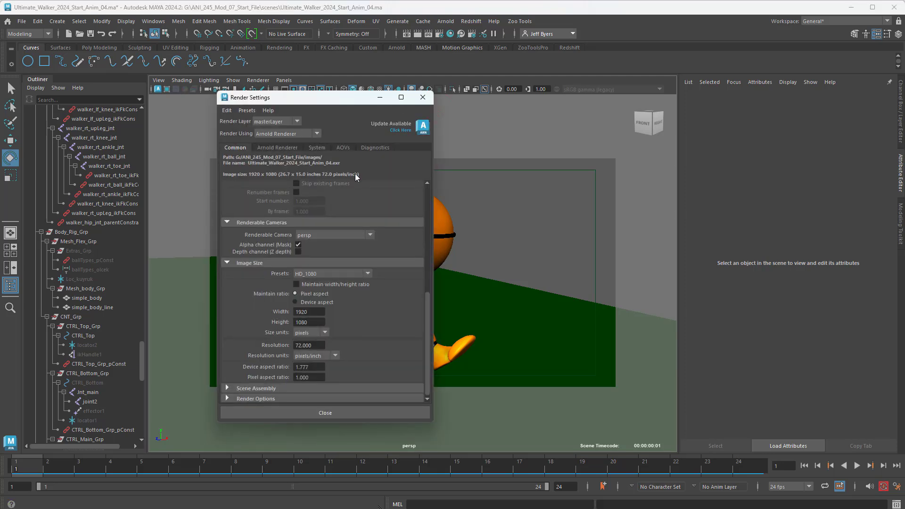
click(366, 274)
click(342, 293)
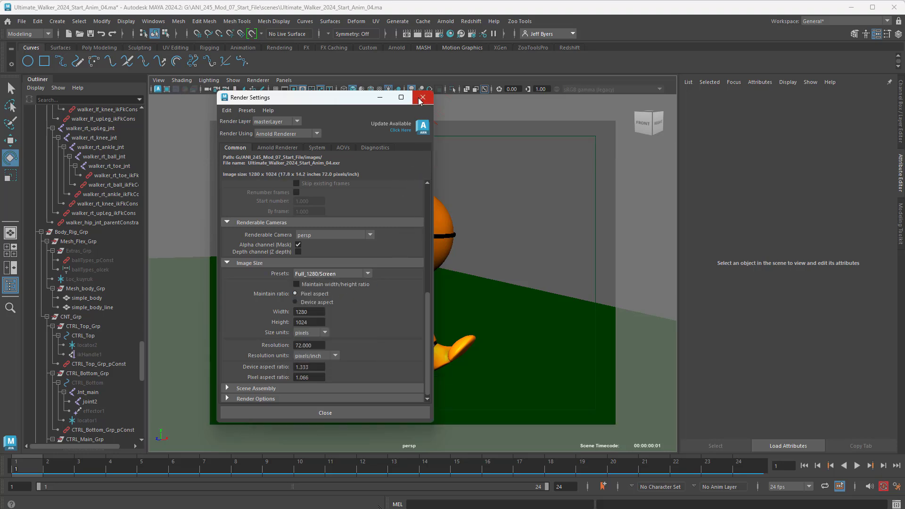
click(423, 99)
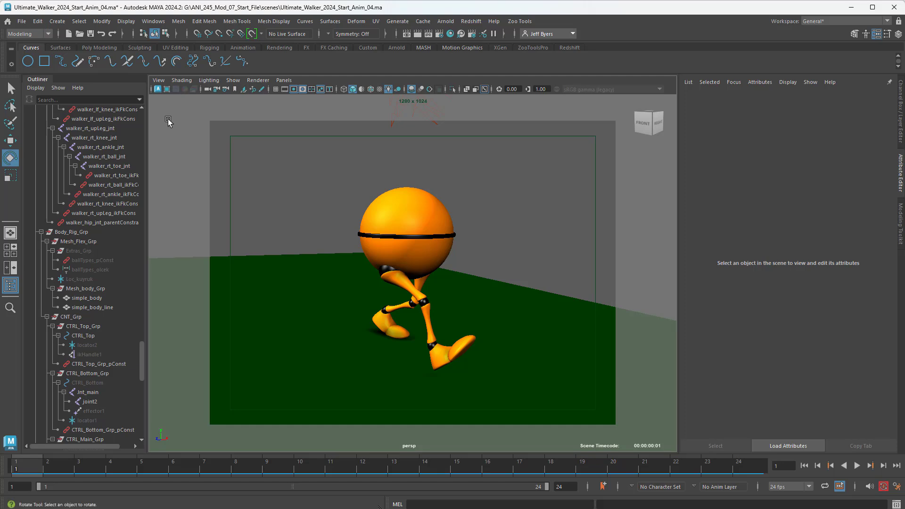
Reopen the Playblast options and set the display size to From window
right_click(209, 467)
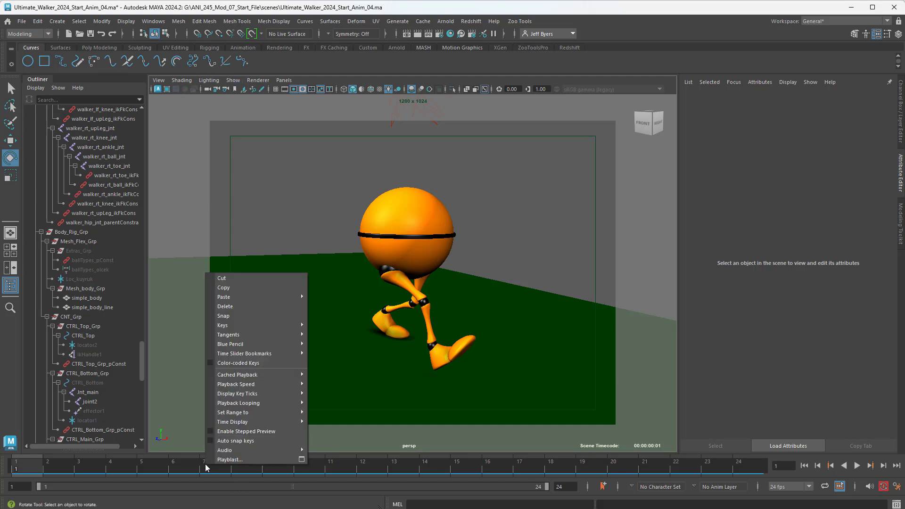
click(301, 460)
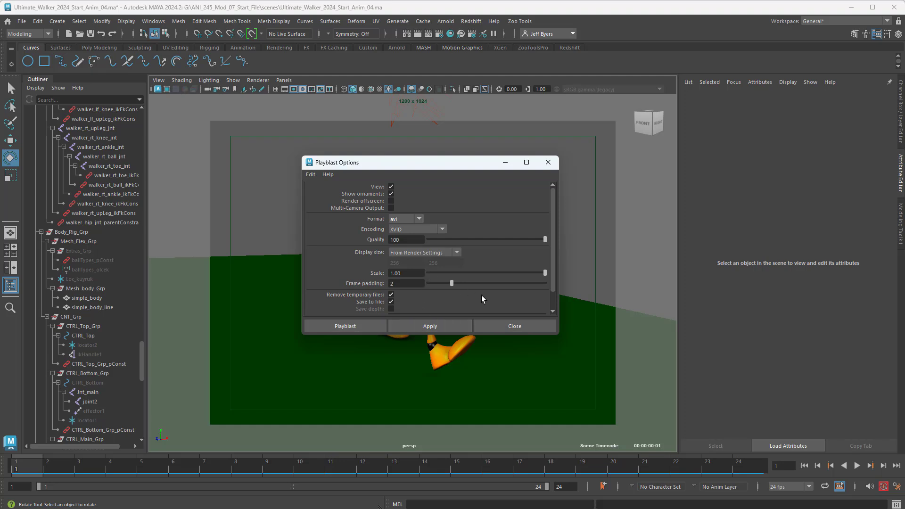
click(456, 255)
click(423, 262)
scroll(499, 284, down, 1)
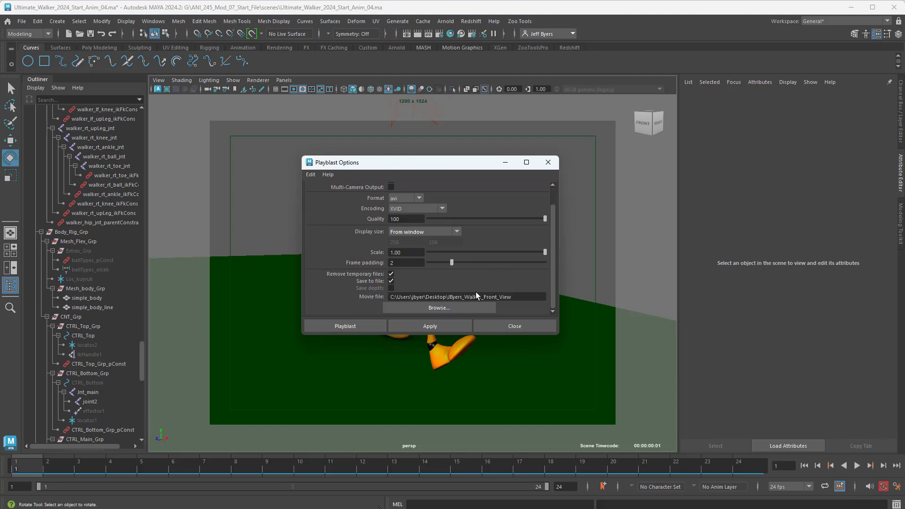
Set the playblast movie file on the Desktop, reusing the existing Walker_Side_View file name with "Side" replaced by "Persp_Front"
click(442, 309)
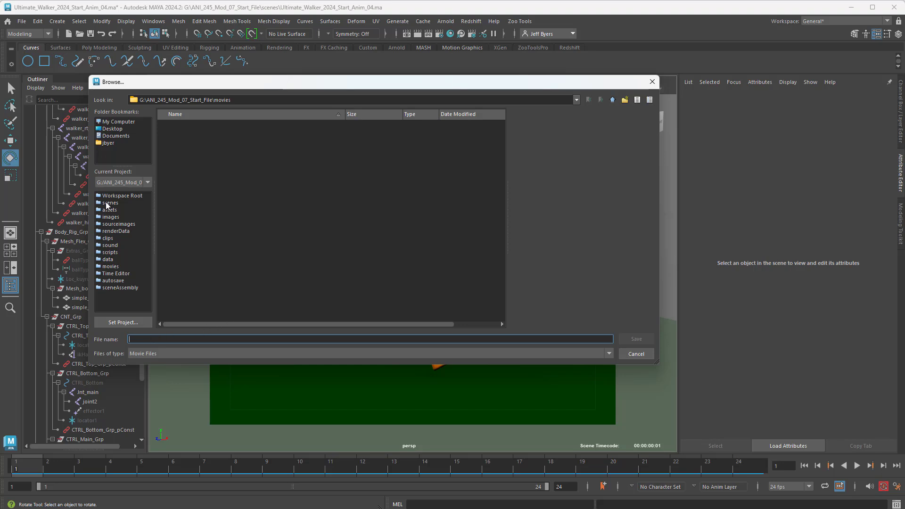
click(112, 127)
scroll(264, 287, down, 6)
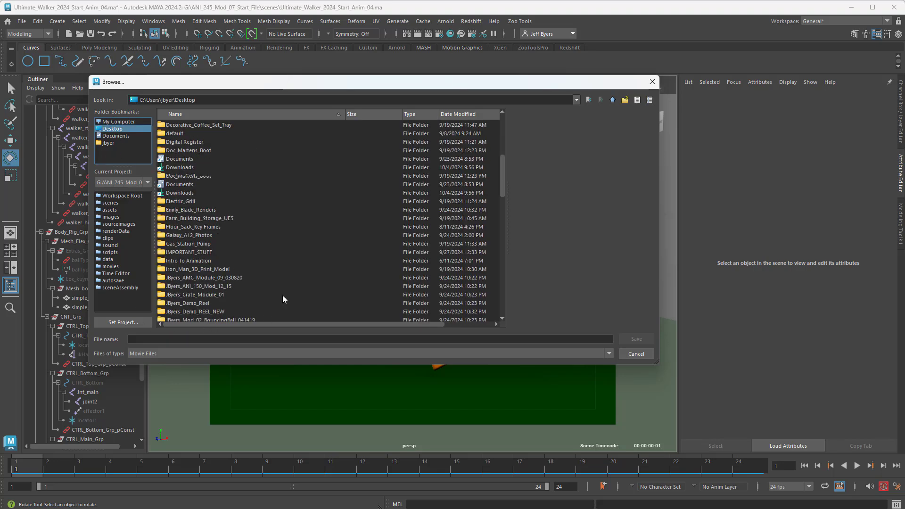
scroll(271, 272, down, 7)
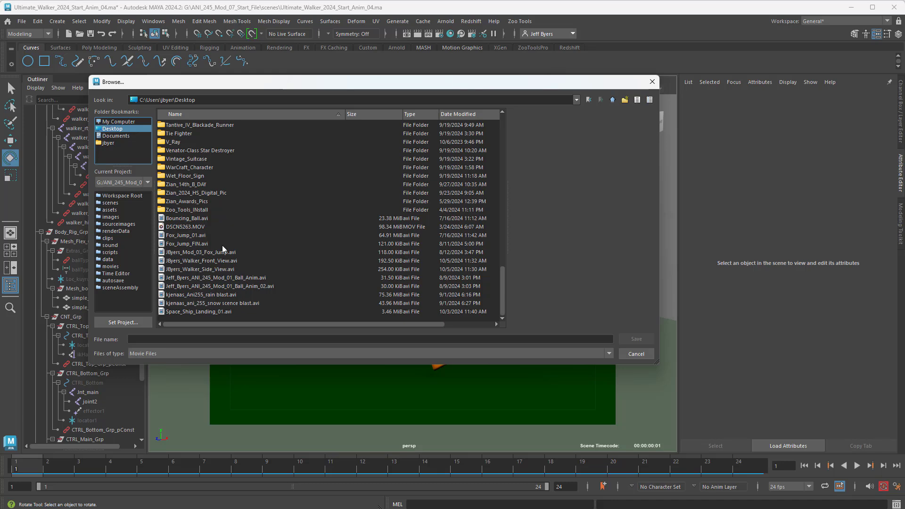
click(206, 262)
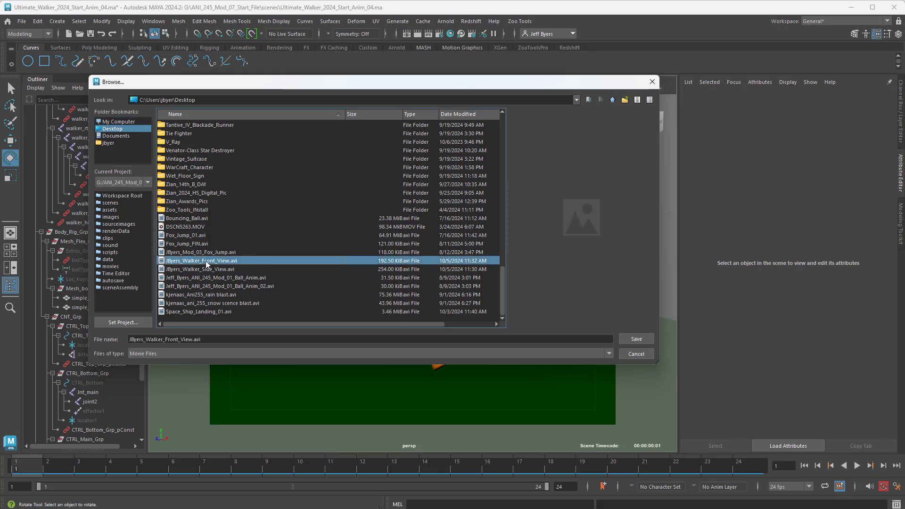
click(202, 270)
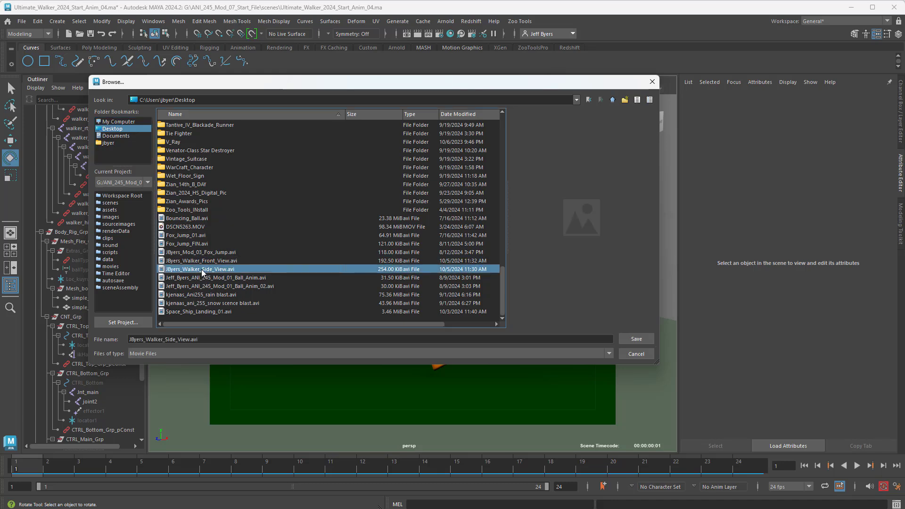
click(183, 340)
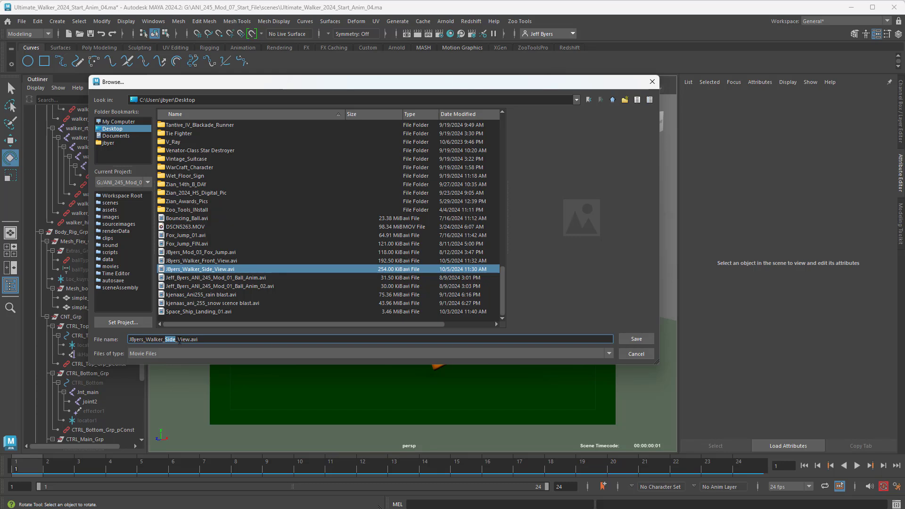
text(Pers)
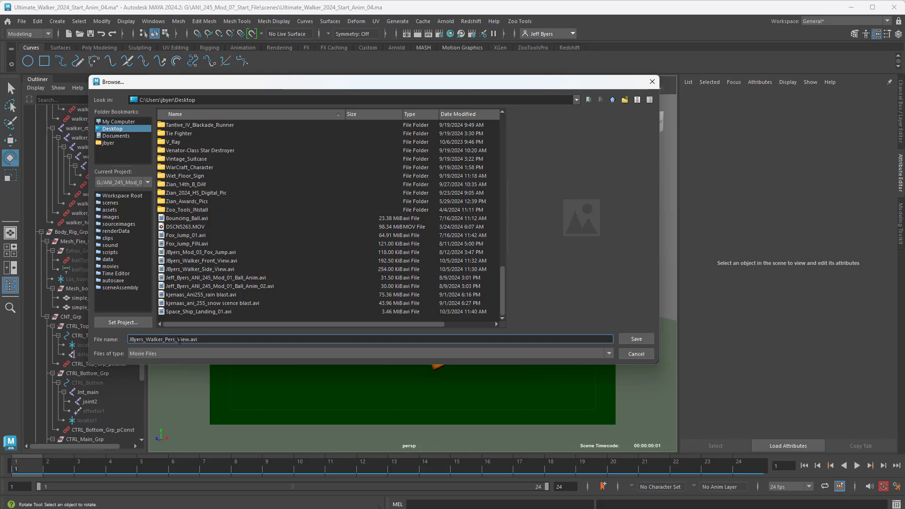
text(p_Front_)
click(636, 339)
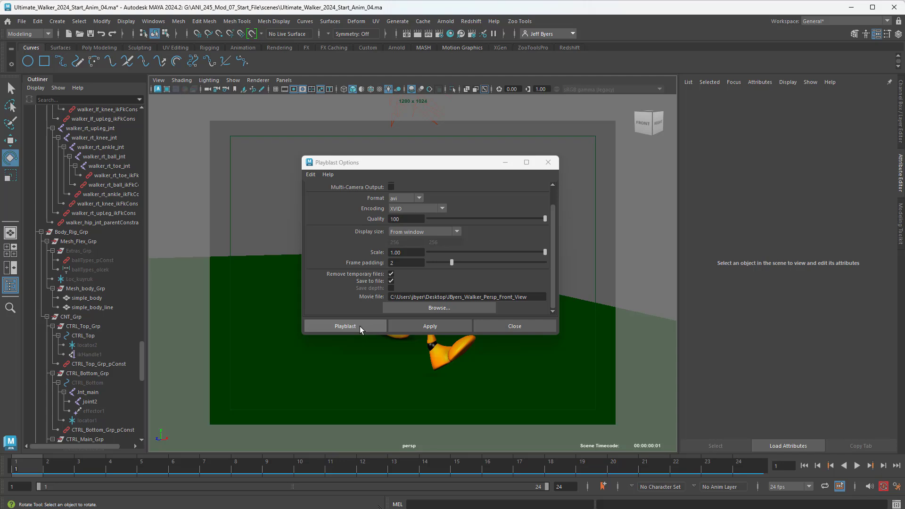
Playblast the perspective front view of the walk cycle, review the looping movie and close the player
click(345, 326)
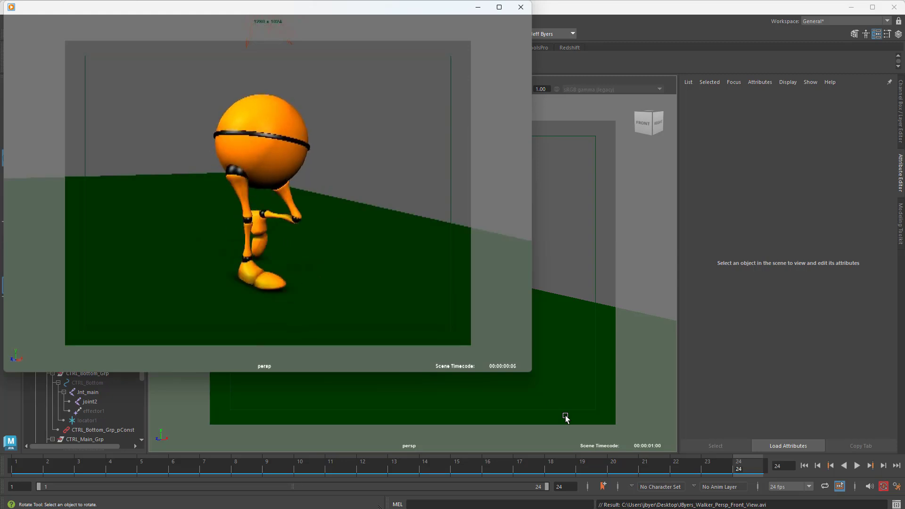
mouse_move(467, 229)
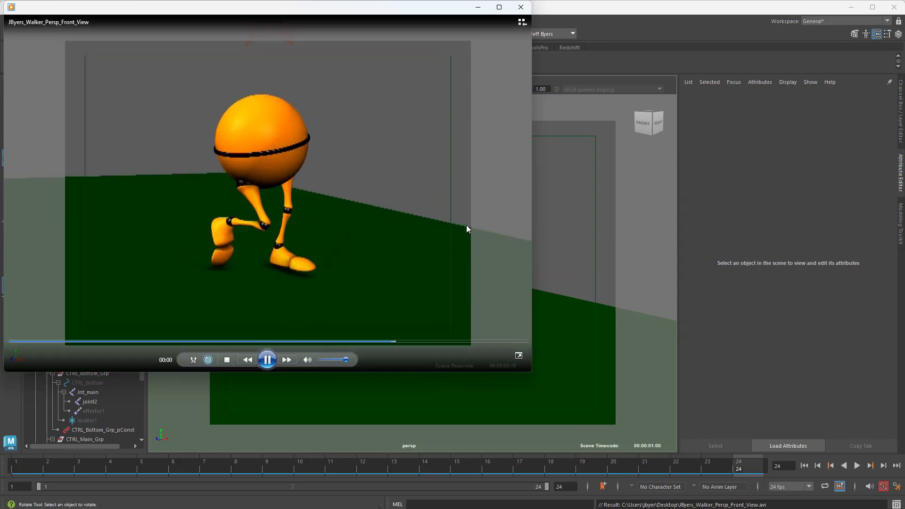
click(523, 7)
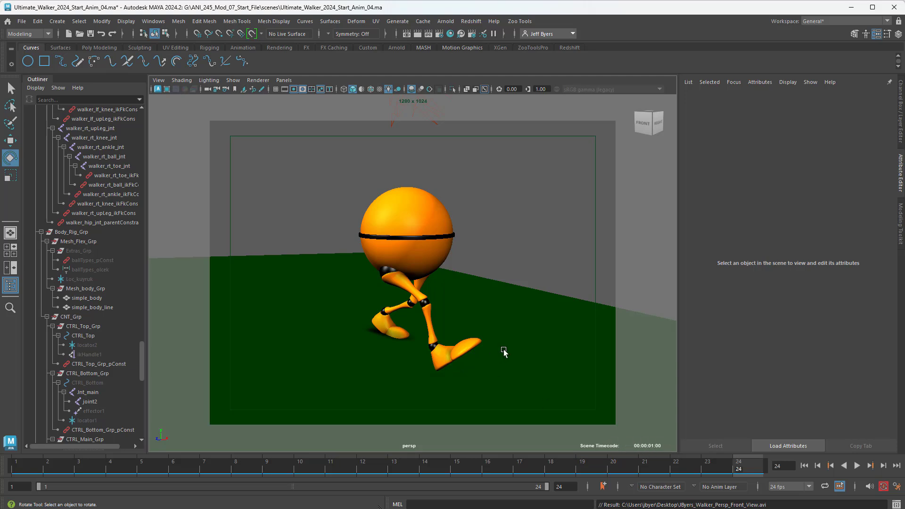
Switch the perspective camera to the saved Back_Persp bookmark
click(165, 80)
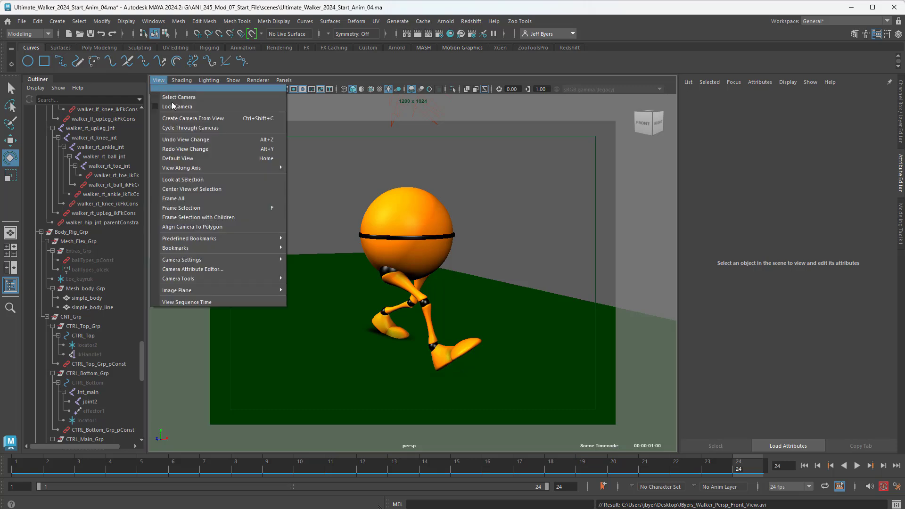
mouse_move(218, 249)
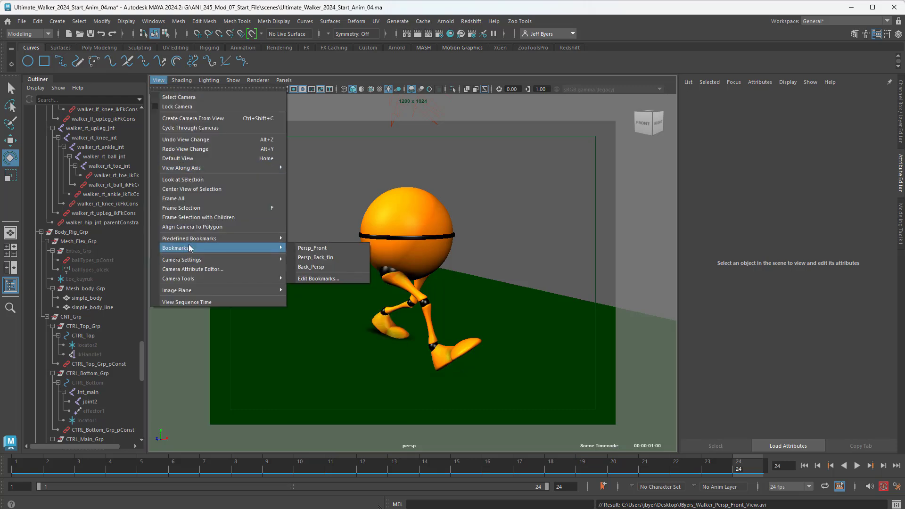
click(324, 267)
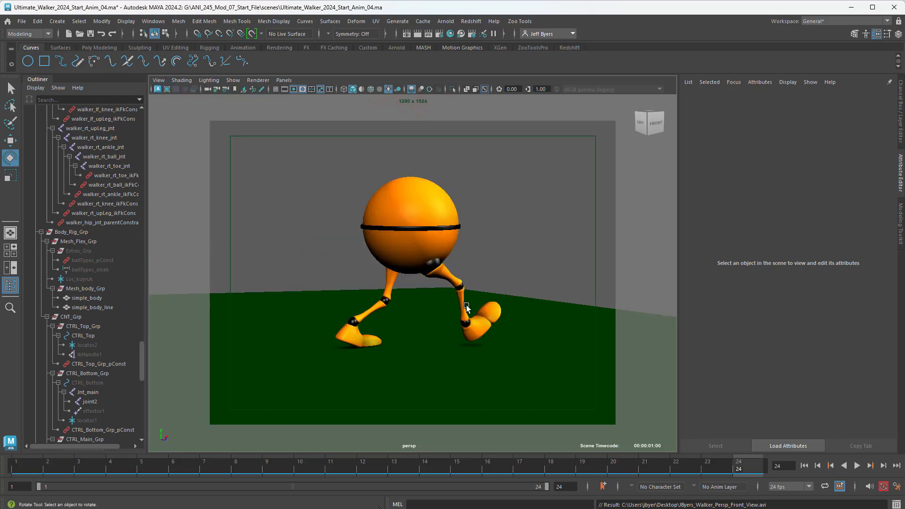
Reopen the Playblast options and browse the Desktop for the existing Walker_Persp_Front_View movie, reusing its name as the movie file name
right_click(338, 468)
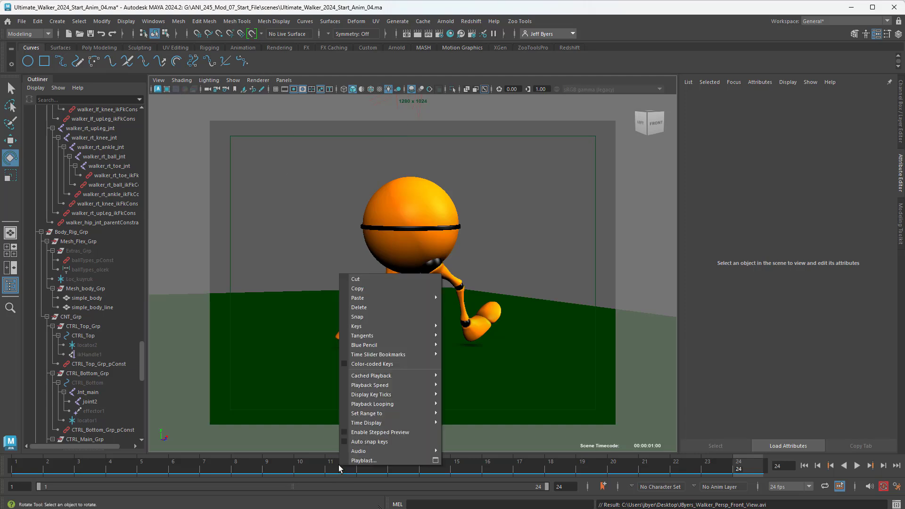
click(435, 463)
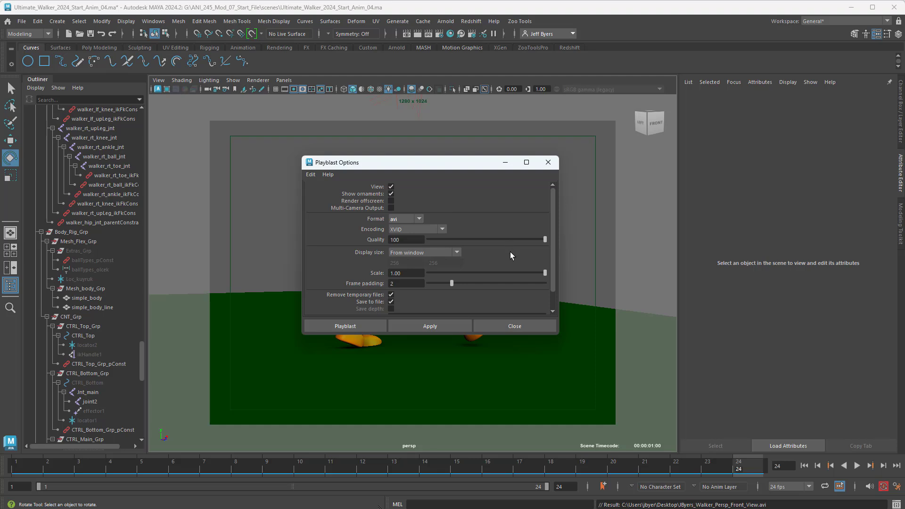
scroll(496, 270, down, 1)
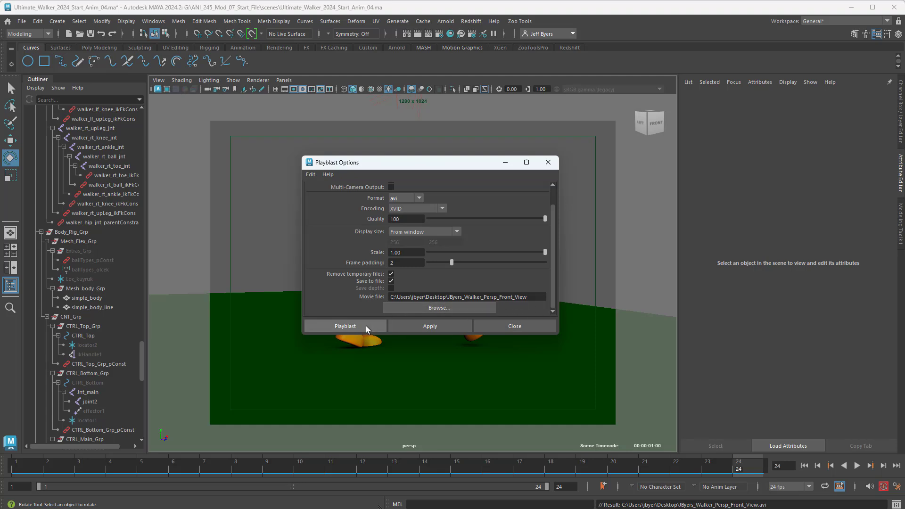
click(389, 308)
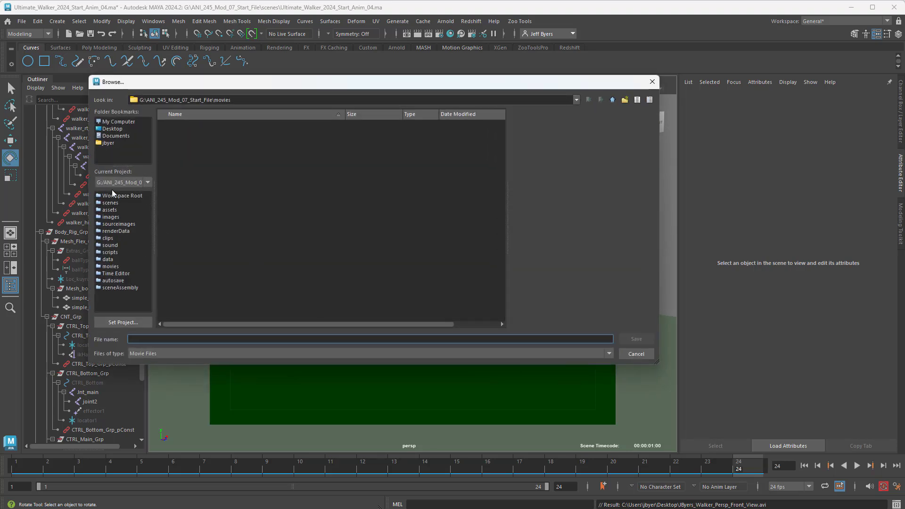
click(114, 129)
scroll(290, 245, down, 5)
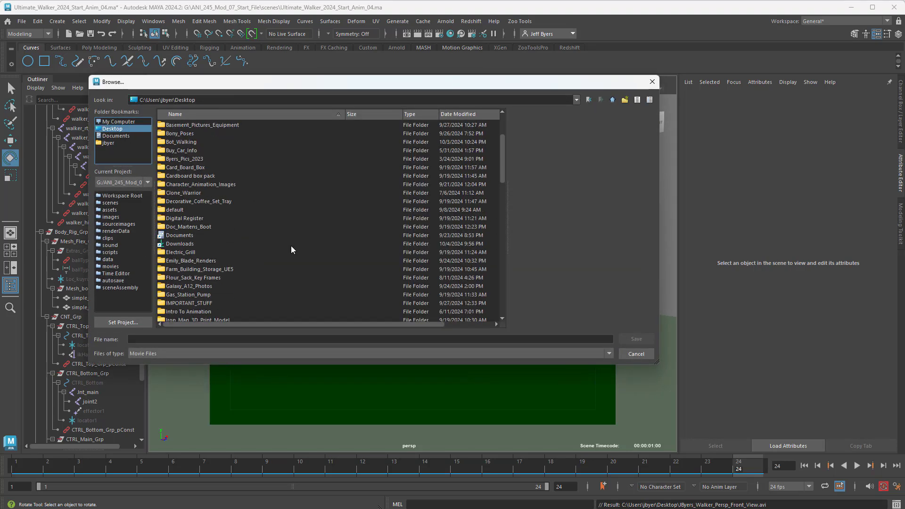
scroll(291, 249, down, 10)
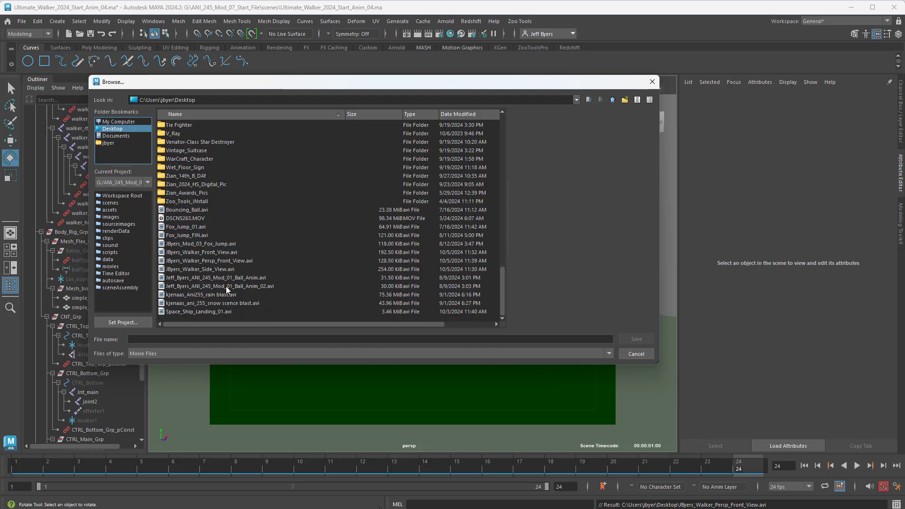
click(225, 261)
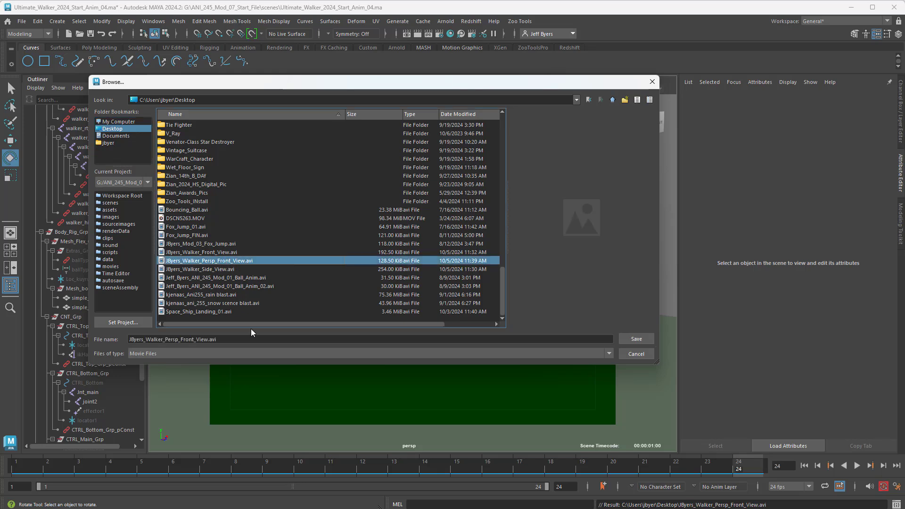
Replace "Front" with "Back" in the movie file name so it ends in Walker_Persp_Back_View.avi, and save the path
click(197, 339)
drag(181, 339, 201, 338)
text(Back)
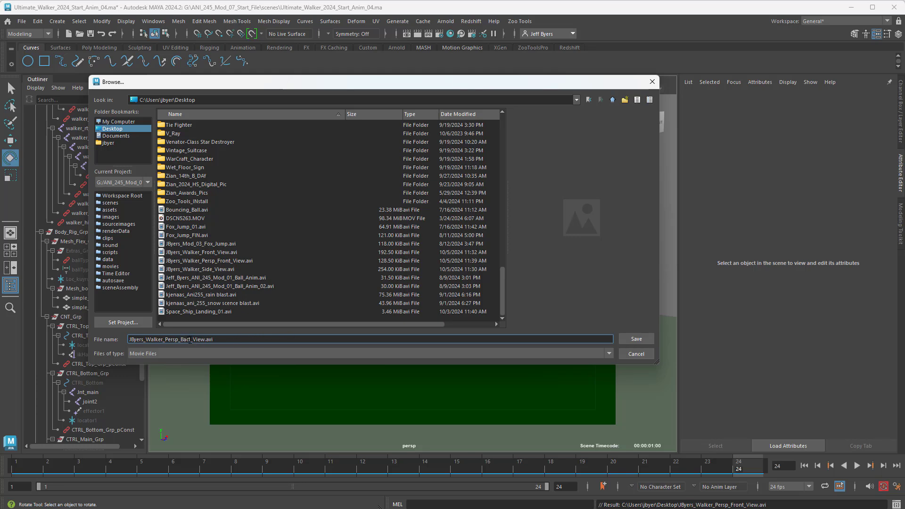
click(189, 340)
key(BackSpace)
text(k)
drag(186, 340, 191, 340)
text(ack)
text(_)
key(BackSpace)
key(BackSpace)
text(_)
click(635, 339)
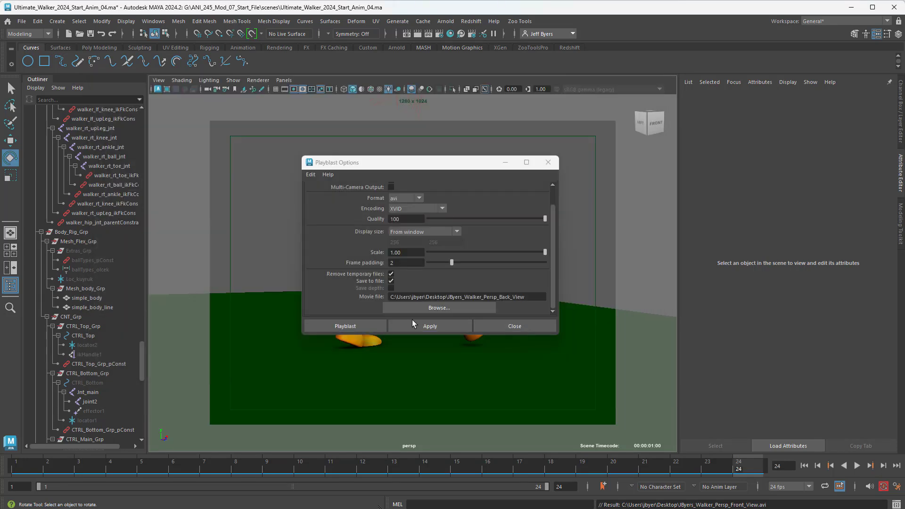
Playblast the perspective back view, pause the resulting movie after reviewing it and close the player
click(345, 326)
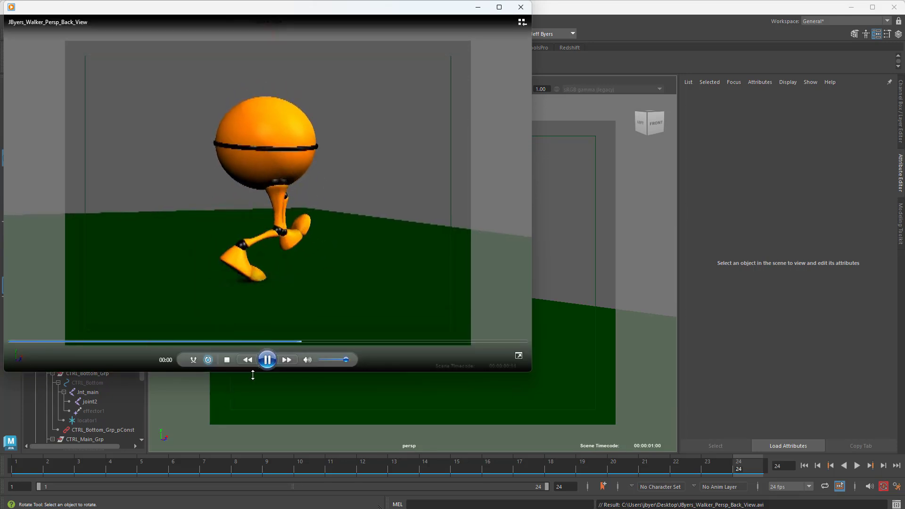
click(267, 360)
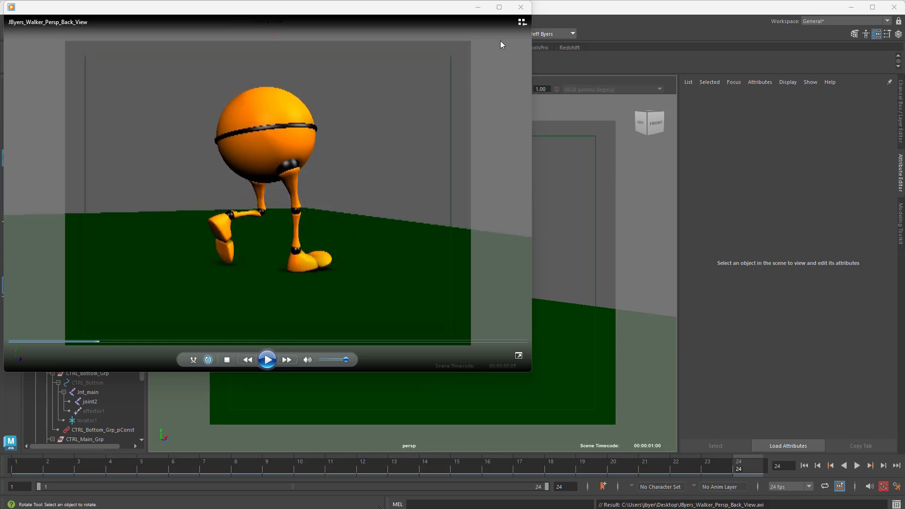
click(520, 8)
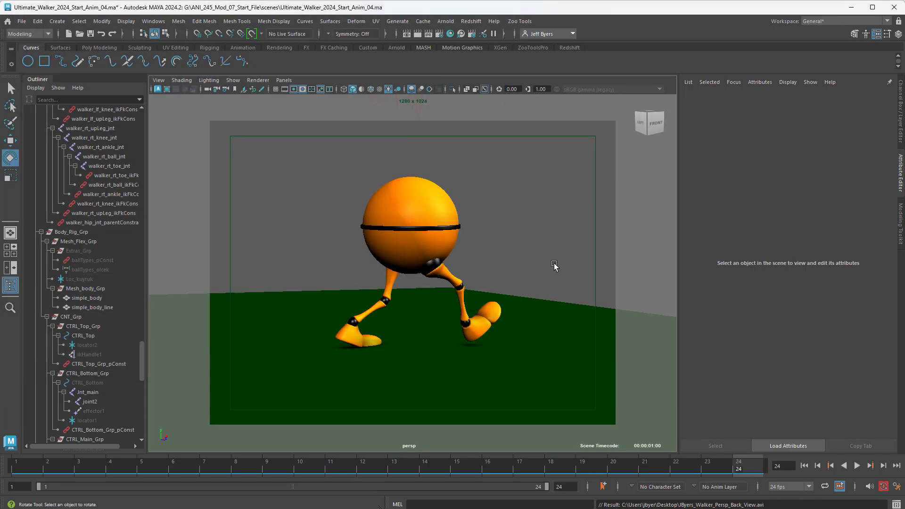
Turn off the gate mask, resolution gate and safe action overlays in the perspective viewport and view the walker from the front
click(302, 88)
click(293, 89)
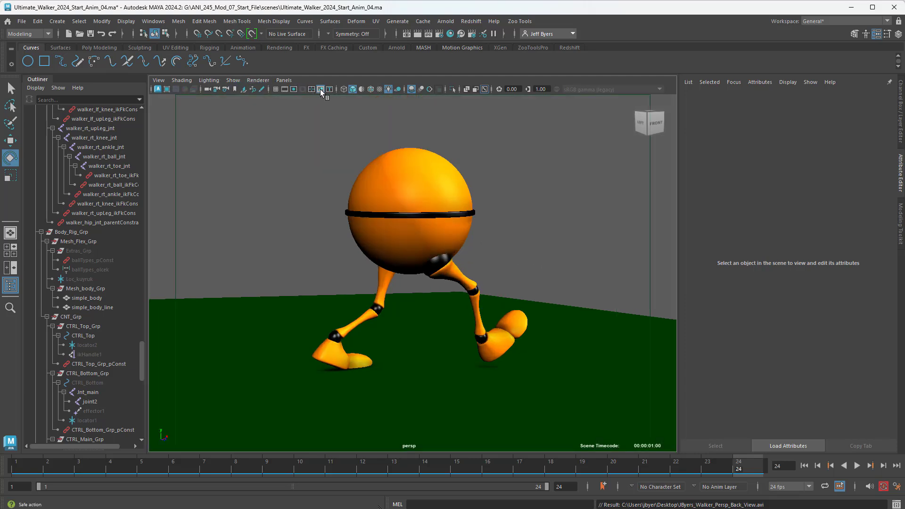
click(320, 89)
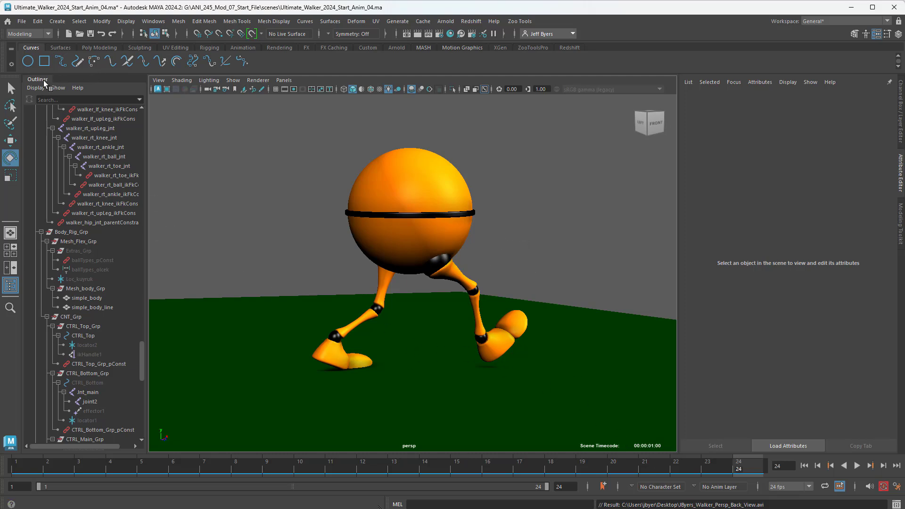
alt+drag(579, 256, 481, 256)
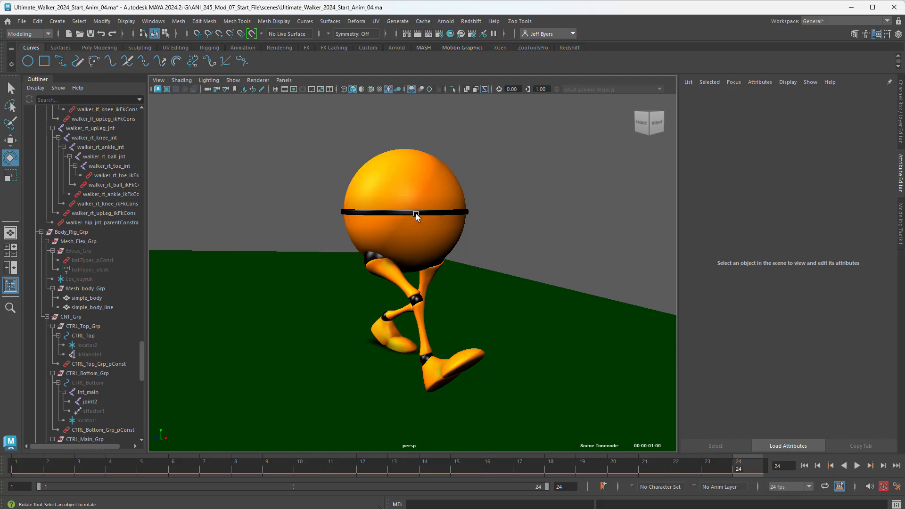
mouse_move(417, 215)
alt+mouse_down()
mouse_move(395, 206)
mouse_move(310, 211)
mouse_move(427, 210)
mouse_move(369, 204)
mouse_move(446, 211)
mouse_move(354, 210)
mouse_move(456, 212)
mouse_move(307, 210)
mouse_move(424, 210)
mouse_move(437, 207)
mouse_move(433, 194)
mouse_move(389, 182)
mouse_move(448, 188)
mouse_move(366, 194)
mouse_move(421, 198)
alt+mouse_up()
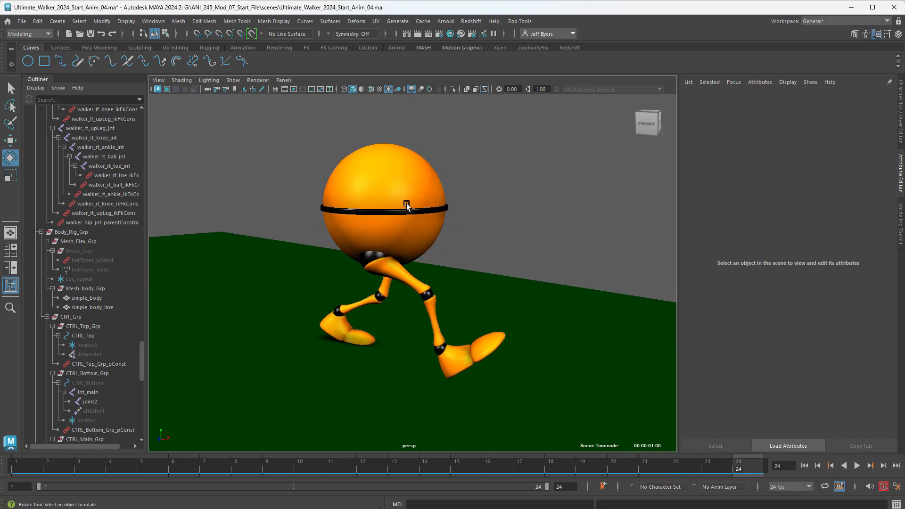